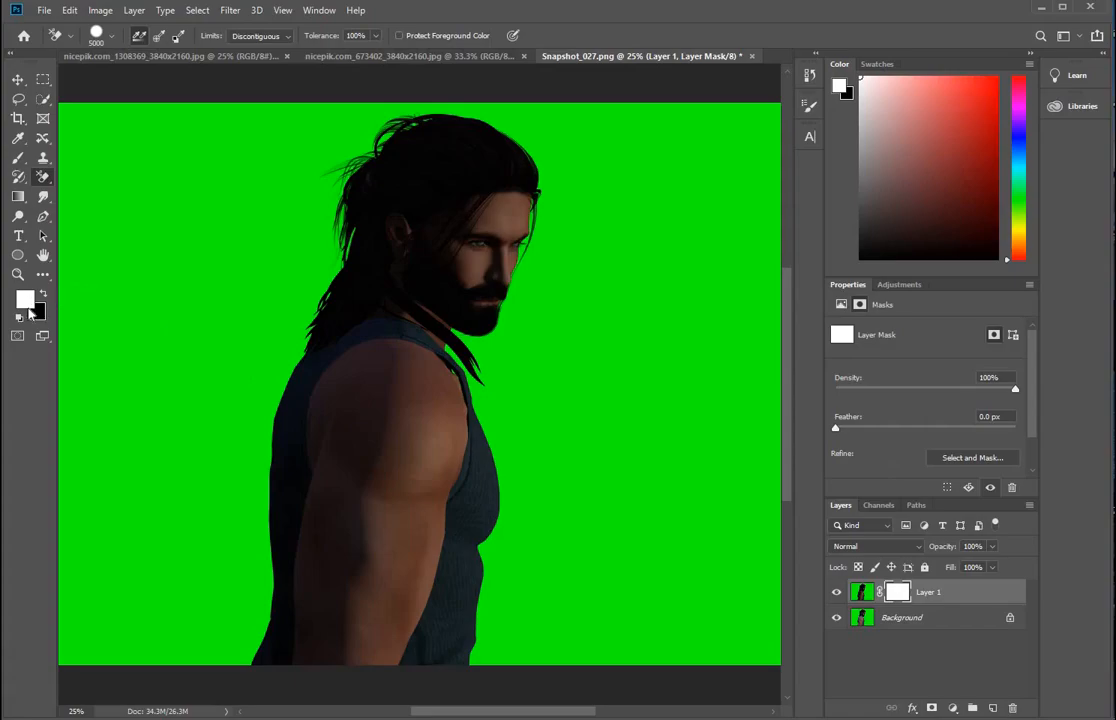
- Paint black on Layer 1's mask over the hair and head, using a soft round brush at 33% opacity and 33% flow
click(43, 293)
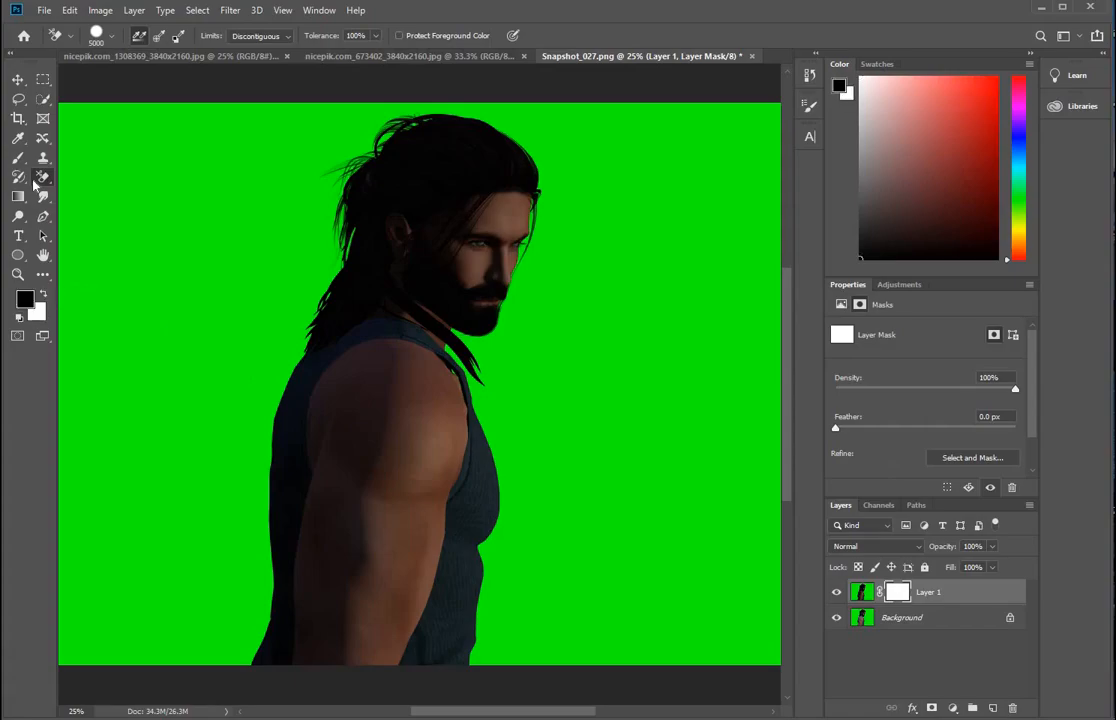
click(17, 159)
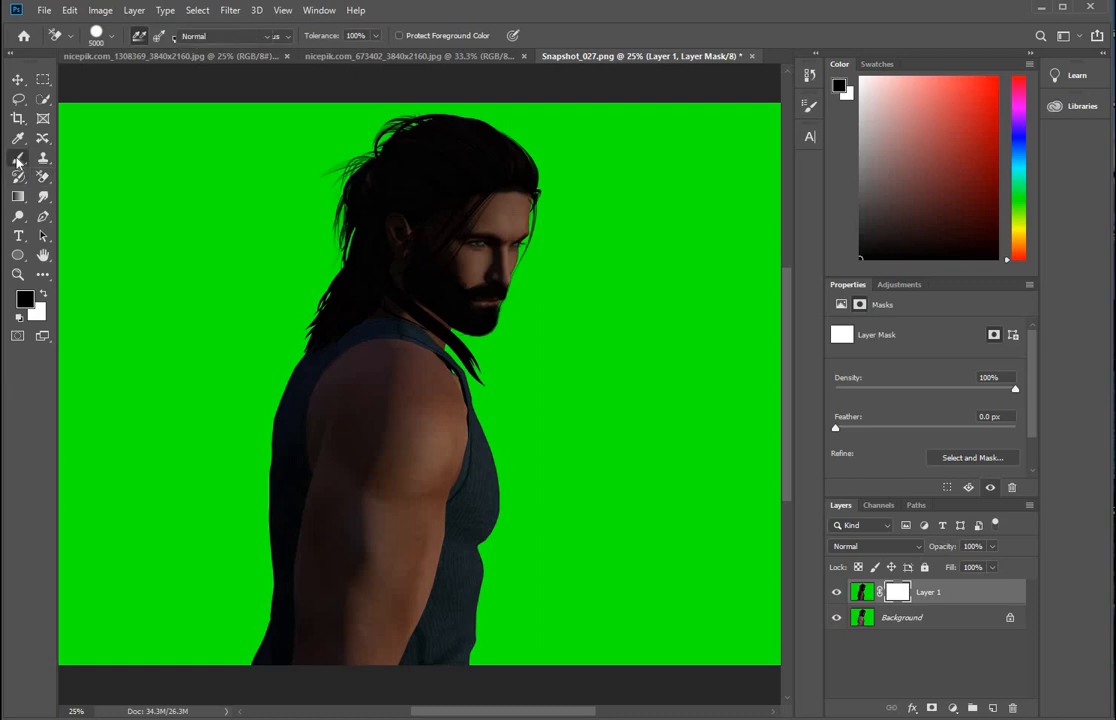
click(112, 36)
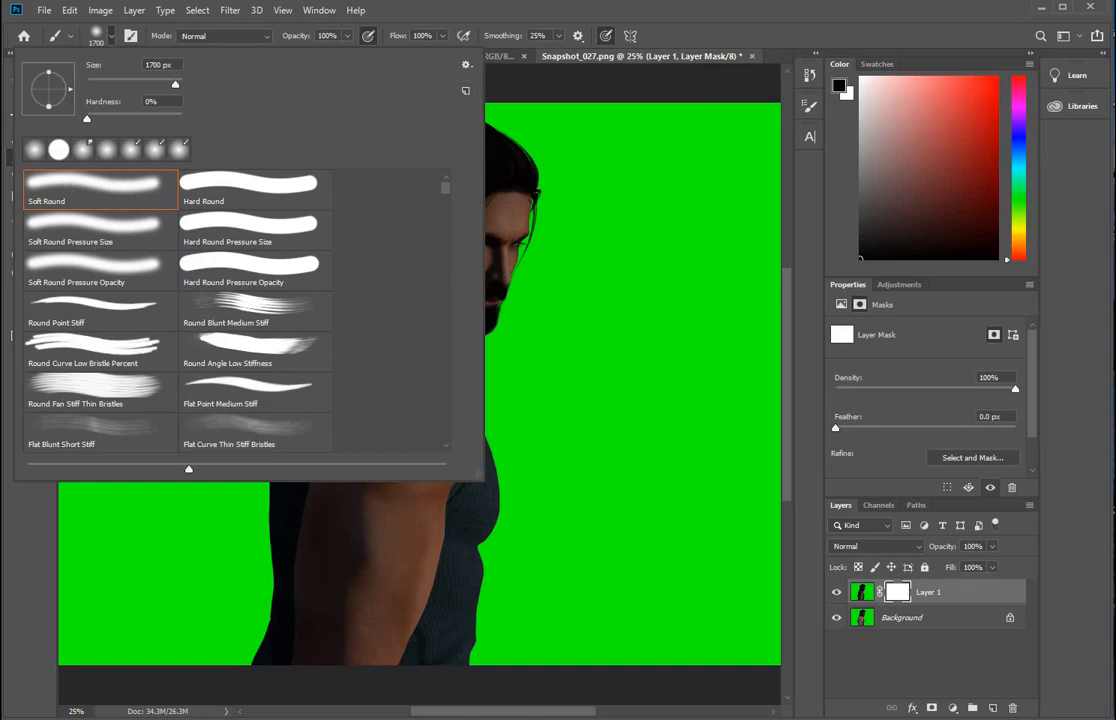
key(Return)
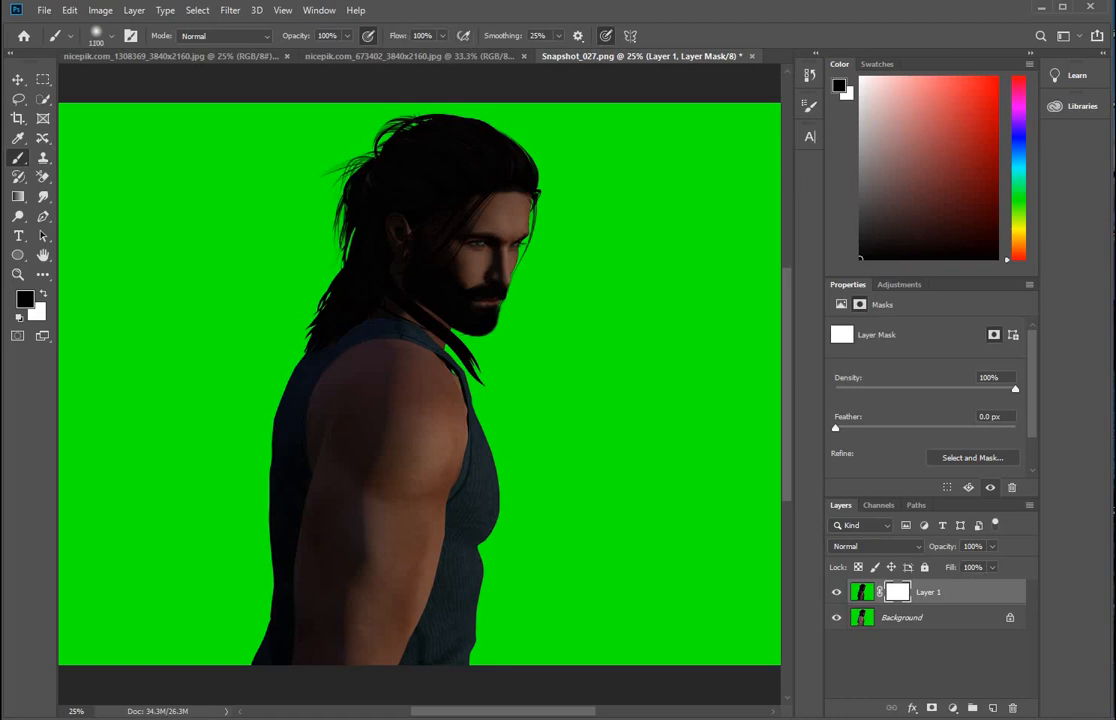
key(bracketleft)
key(bracketleft)
click(348, 38)
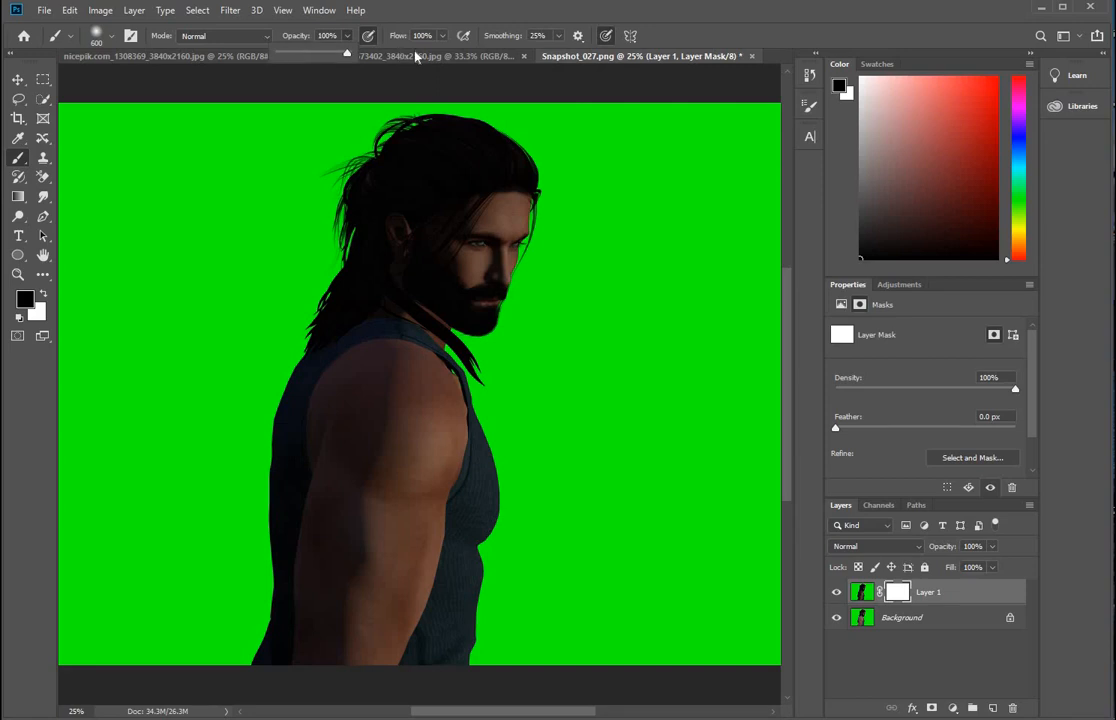
click(443, 38)
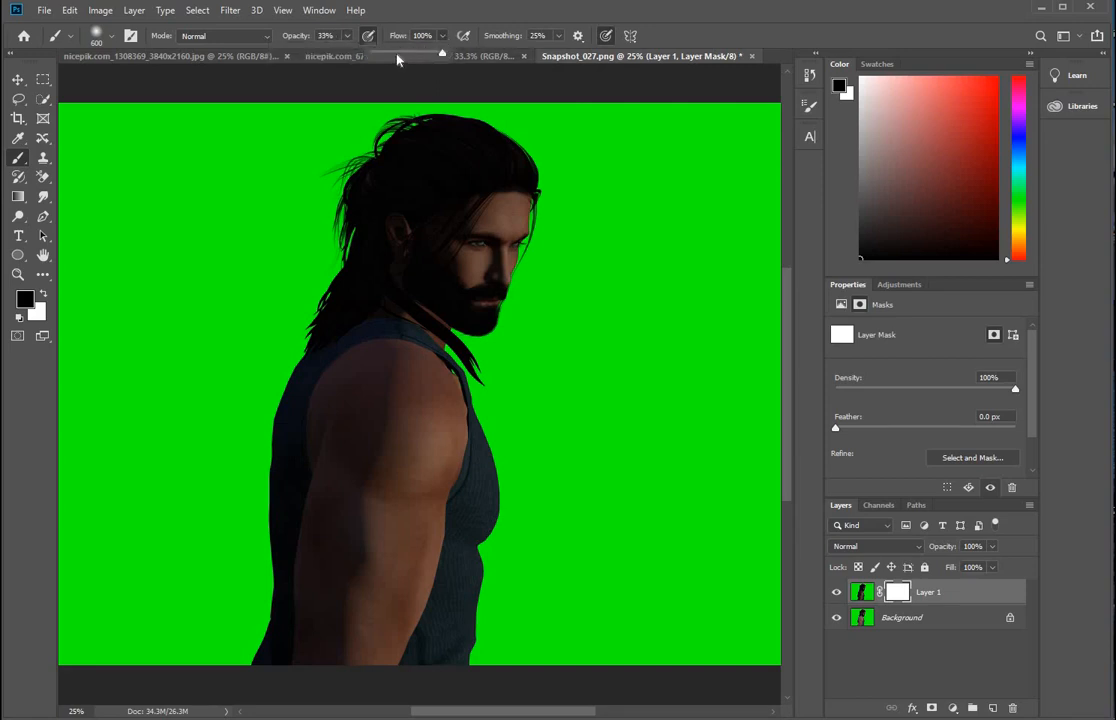
click(396, 52)
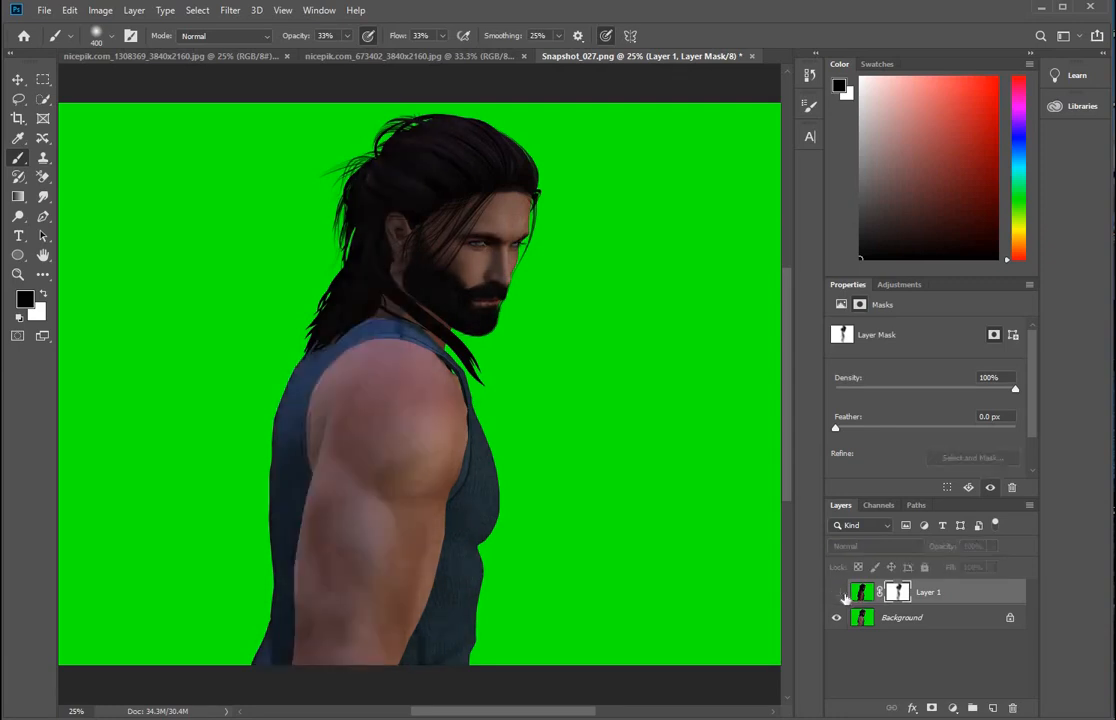
mouse_move(330, 228)
mouse_down()
mouse_move(305, 289)
mouse_move(505, 147)
mouse_move(309, 259)
mouse_move(497, 134)
mouse_up()
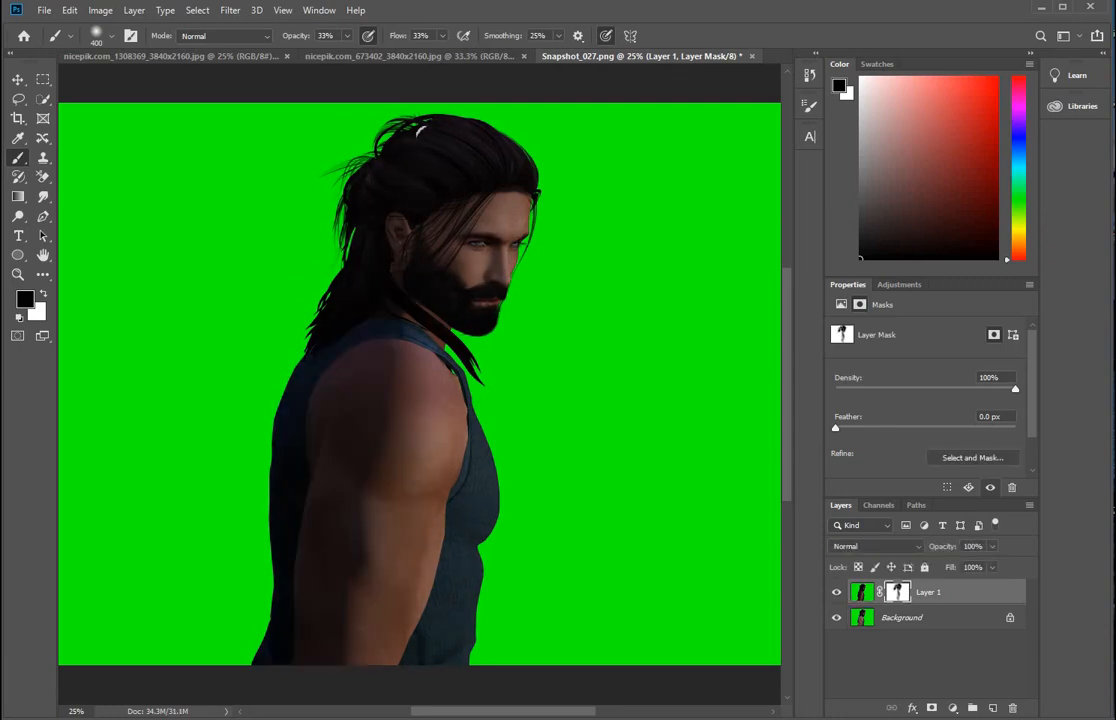
- Stamp the visible layers into a new layer above Layer 1, and hide Layer 1 and the Background
click(975, 596)
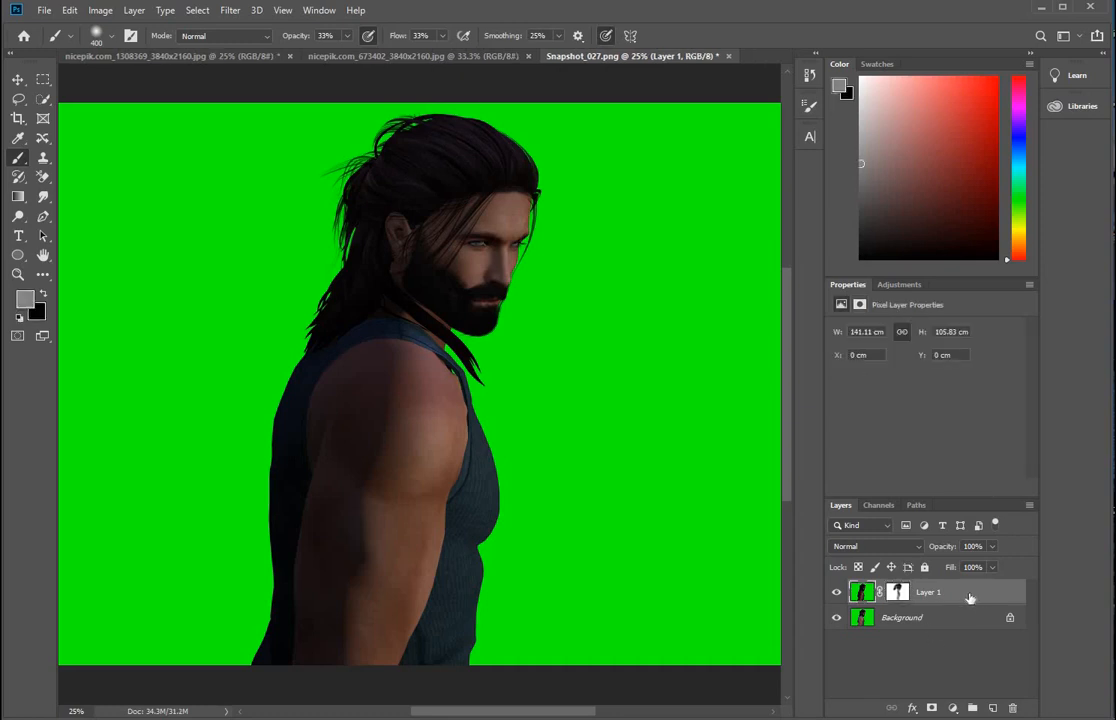
key(ctrl+shift+alt+e)
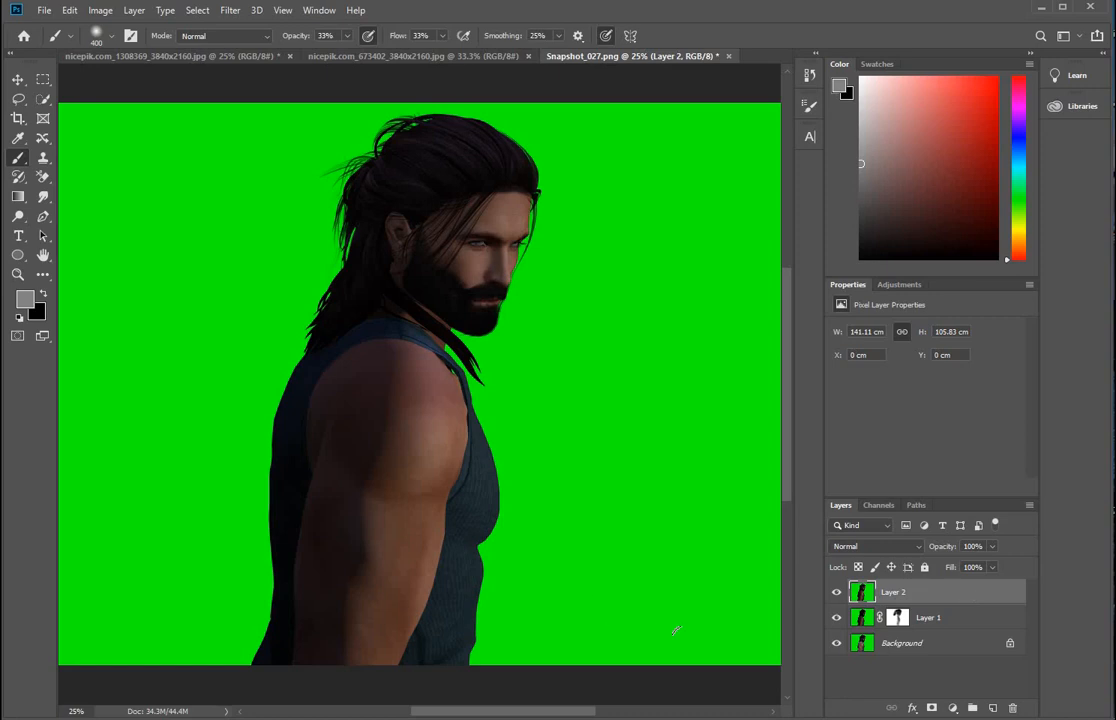
click(837, 644)
click(837, 618)
click(837, 592)
click(837, 592)
- Erase Layer 2's green backdrop with the 5000 px Background Eraser and leave only a duplicate of the cut-out visible
click(43, 178)
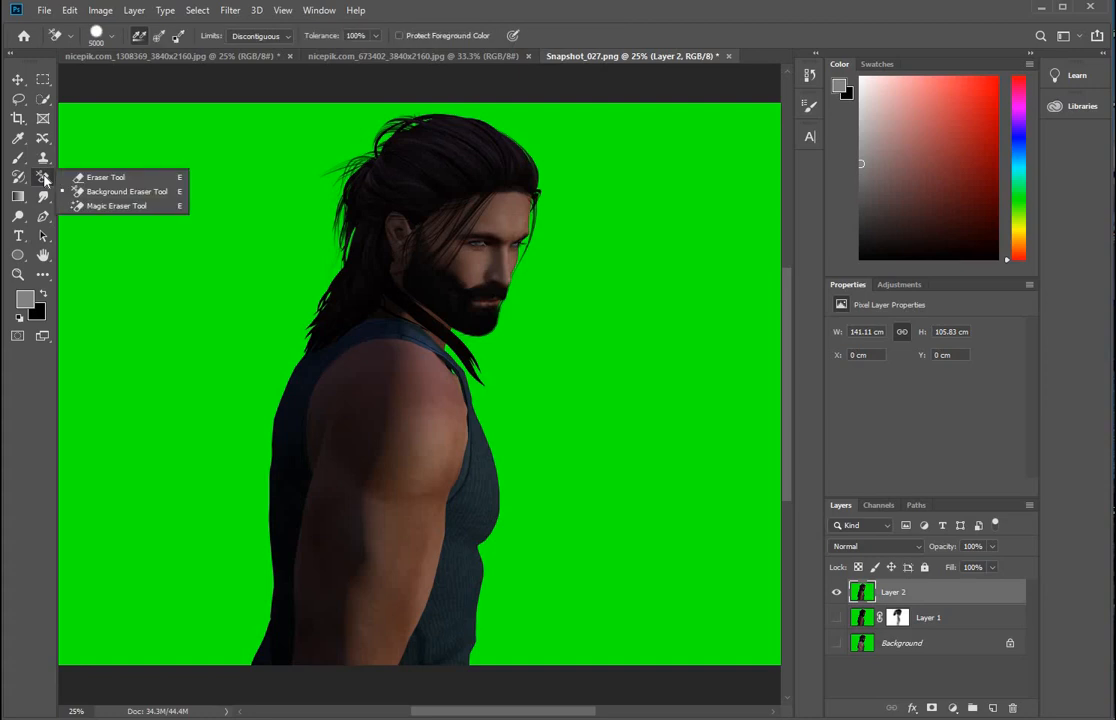
click(106, 193)
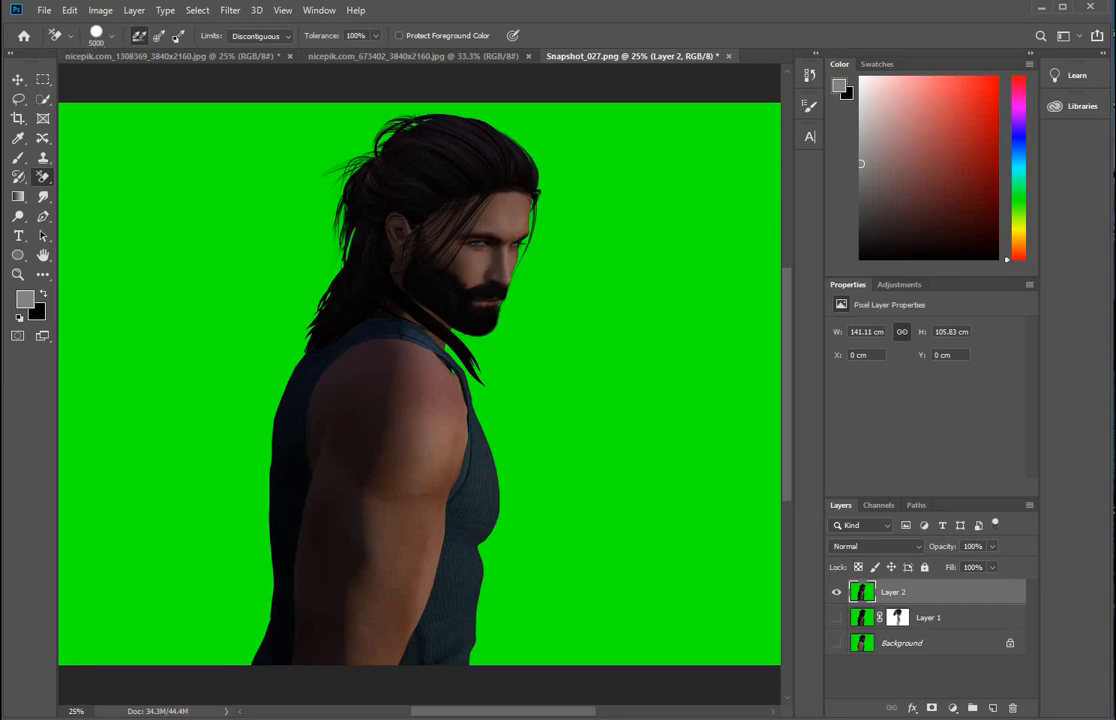
click(227, 320)
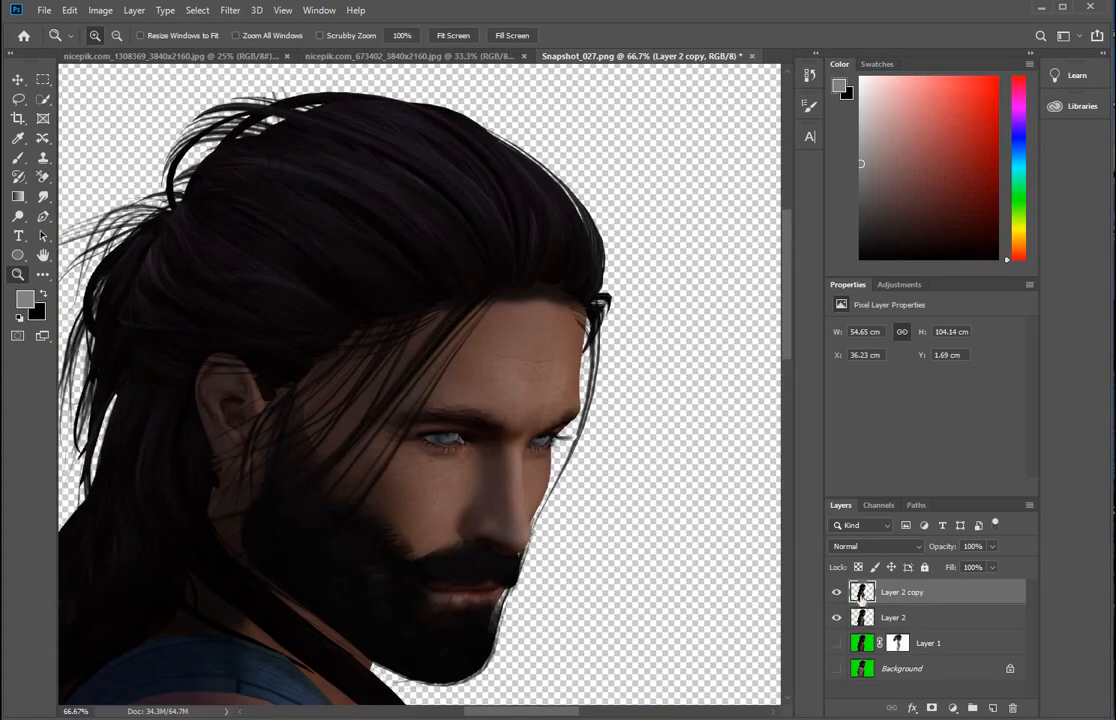
click(837, 619)
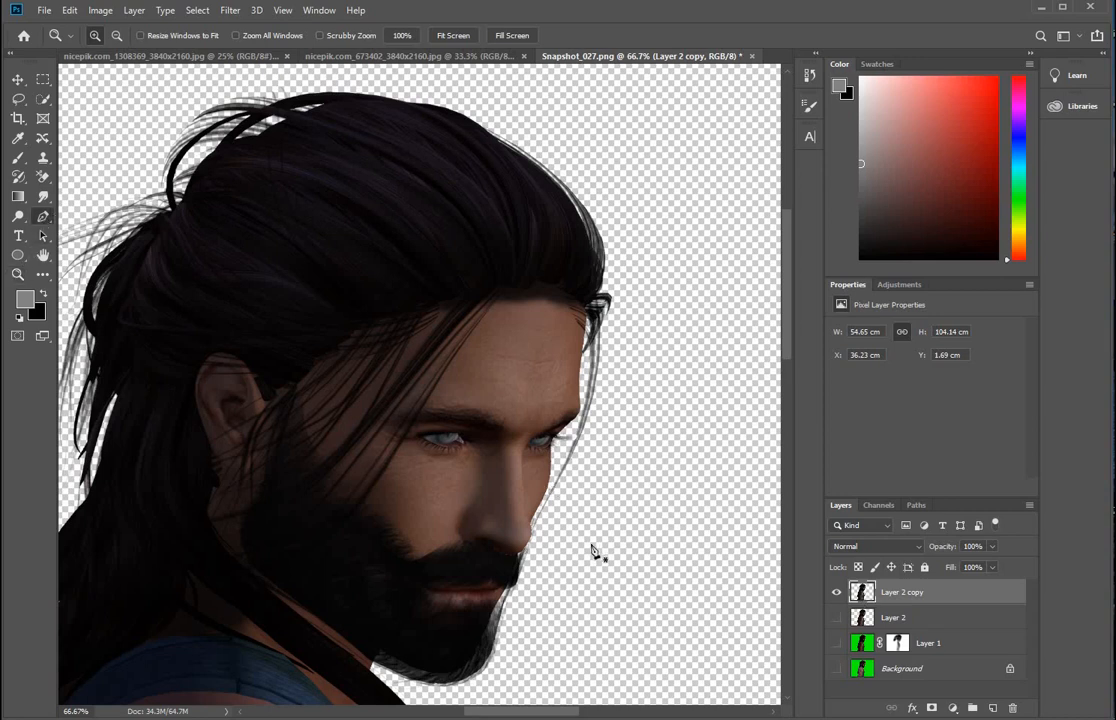
- Start a Pen tool path beside the nose and trace it up the edge of the face to the front hairline
key(p)
click(617, 524)
click(548, 537)
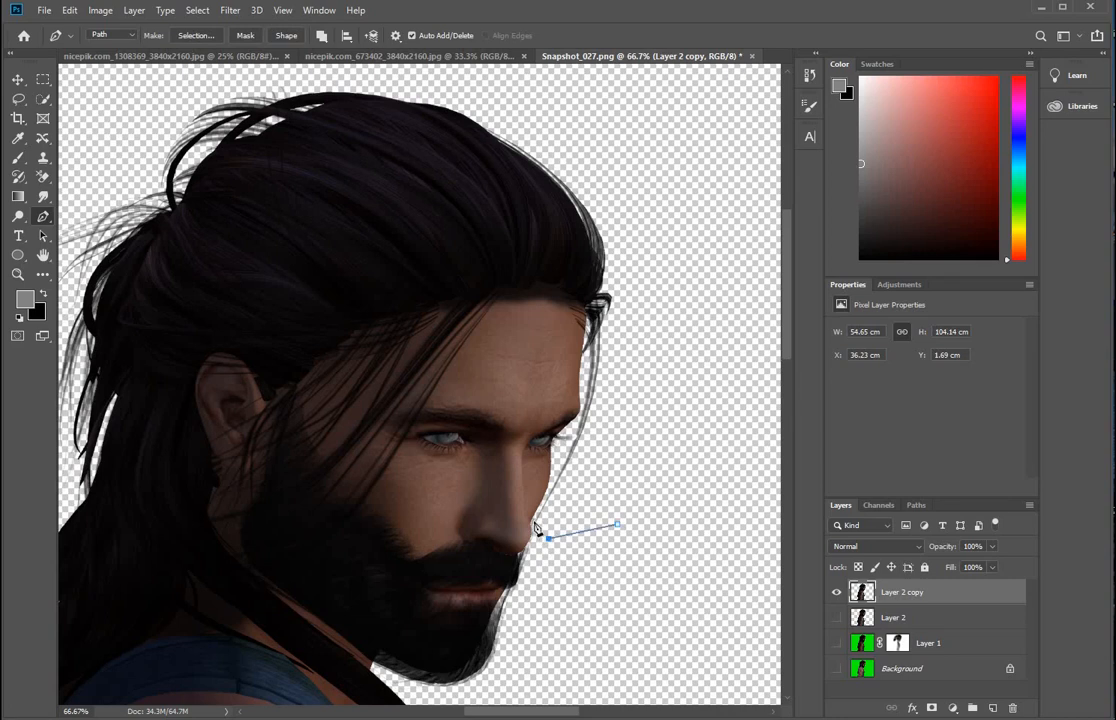
click(534, 520)
click(545, 499)
click(552, 472)
click(563, 448)
click(572, 439)
click(576, 427)
click(583, 395)
click(583, 354)
click(584, 287)
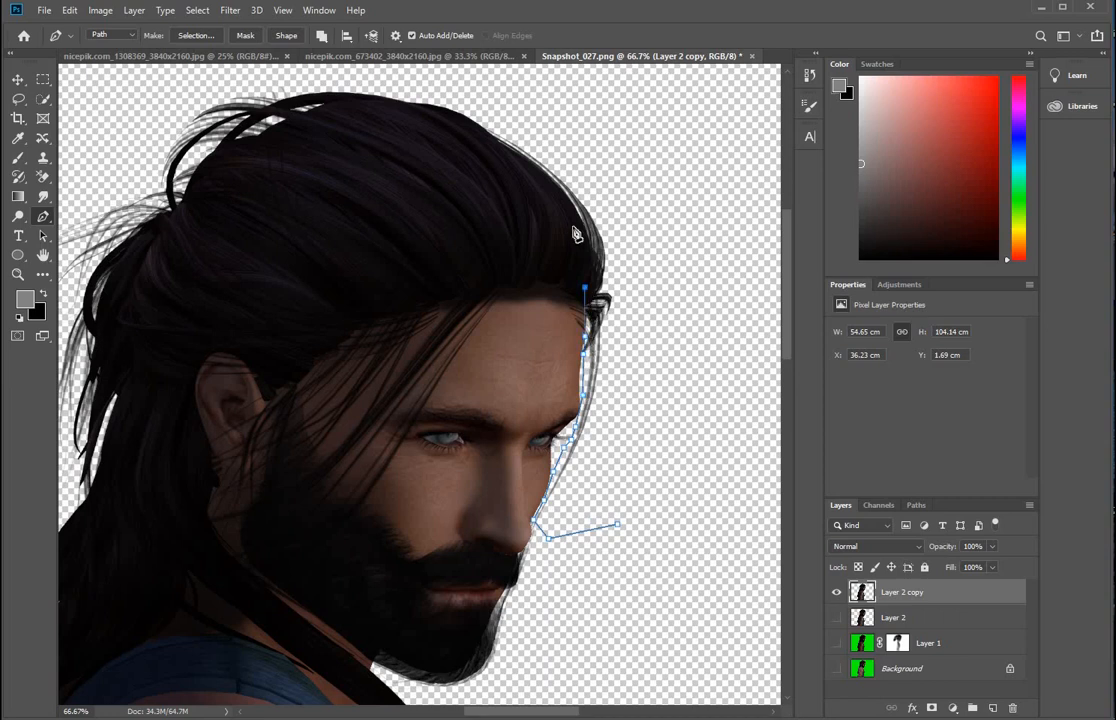
- Continue the path just inside the hair edge, over the crown and down the back of the head
click(572, 226)
click(446, 117)
click(353, 106)
click(233, 155)
click(202, 193)
click(151, 234)
click(120, 281)
click(116, 326)
click(116, 378)
click(129, 398)
click(120, 494)
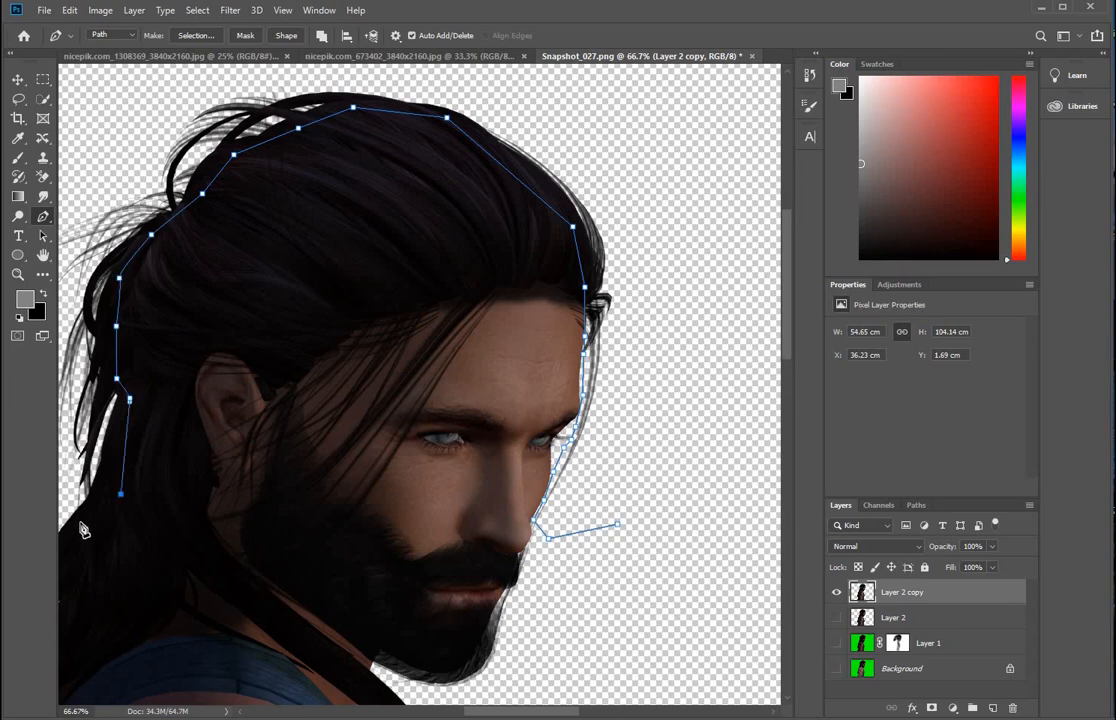
- Extend the path down to the hair ends and loop it back around outside the head towards its starting point
click(81, 522)
drag(85, 584, 261, 409)
click(237, 379)
click(115, 523)
click(192, 137)
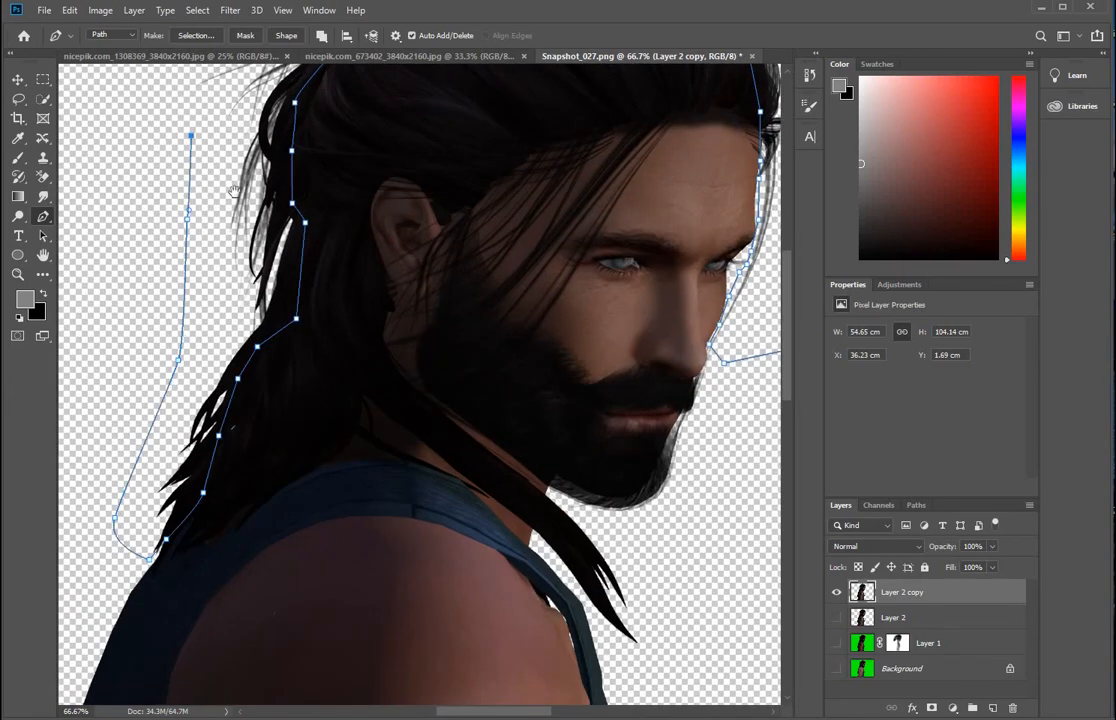
drag(204, 167, 154, 483)
click(182, 304)
click(276, 249)
click(398, 216)
click(600, 219)
- Convert the path into a new anti-aliased selection with a feather radius of 0 pixels
right_click(637, 540)
click(680, 270)
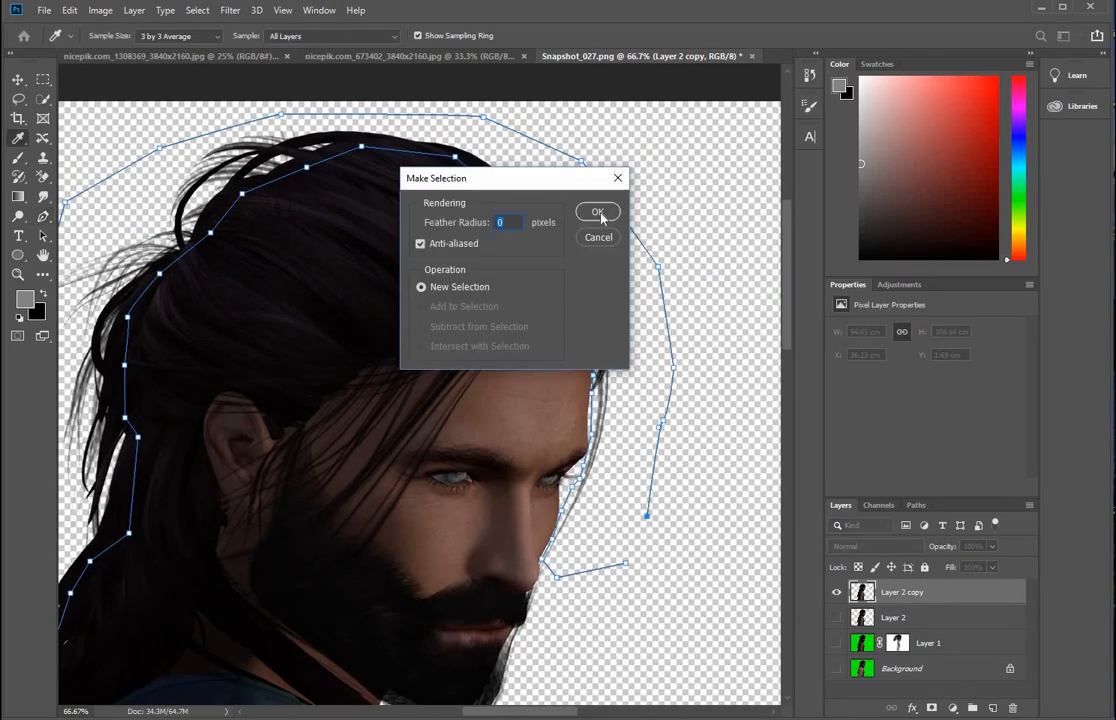
click(600, 214)
- Feather the selection around the hair edge by 20 pixels
right_click(626, 275)
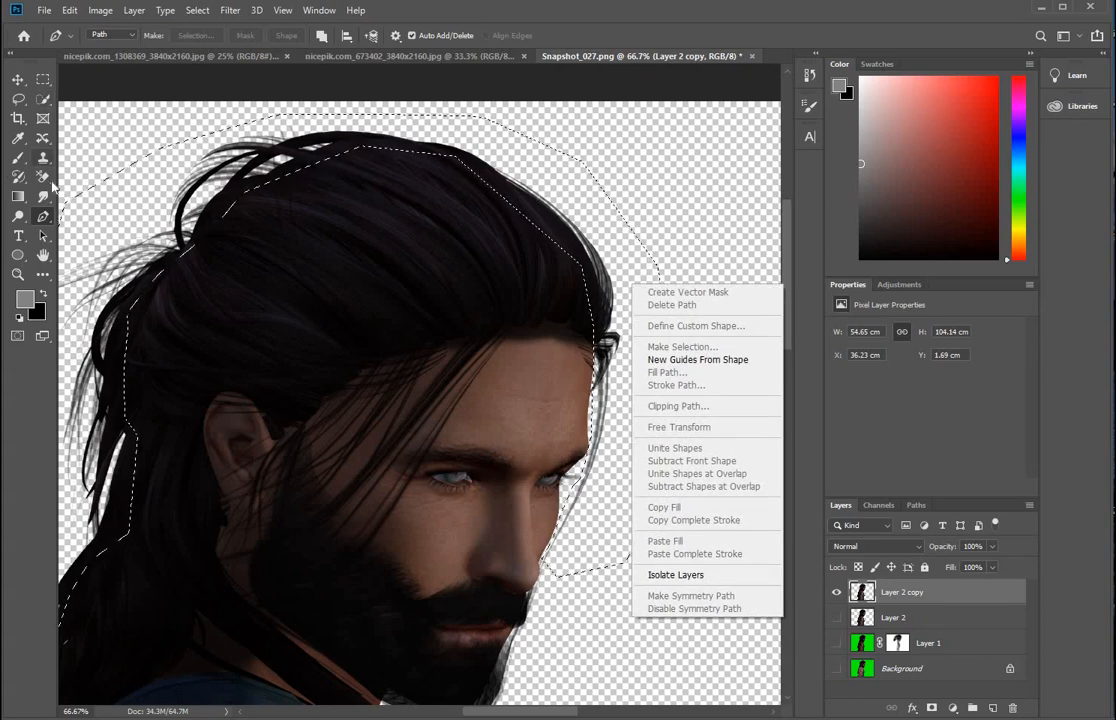
click(41, 97)
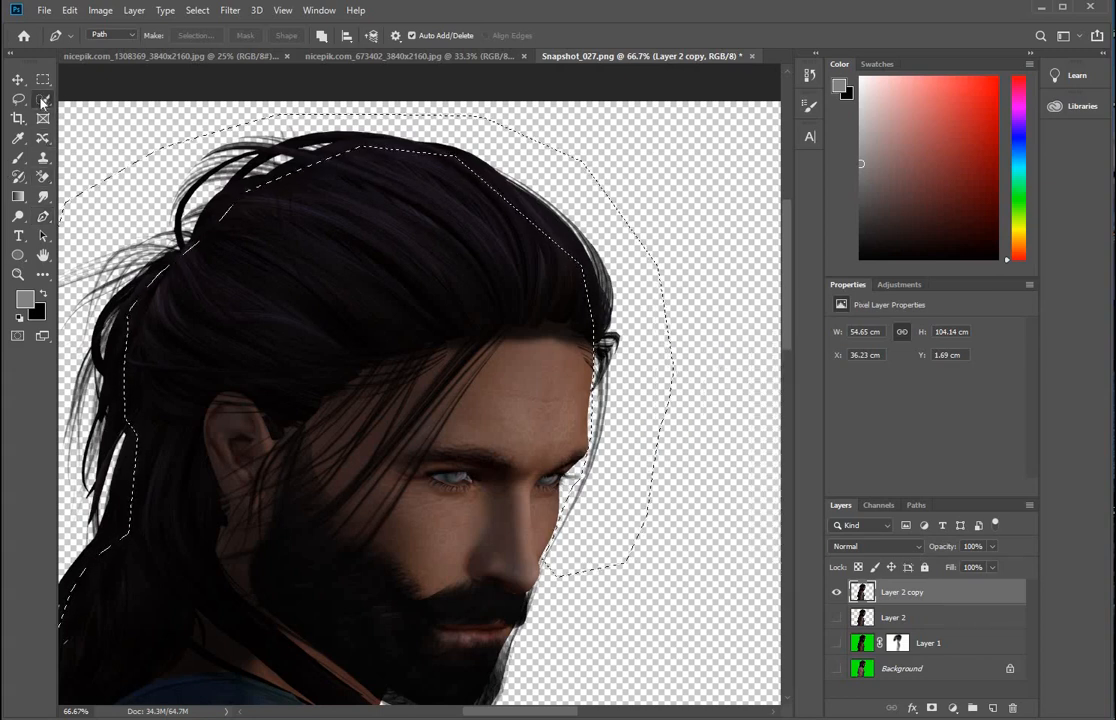
click(41, 100)
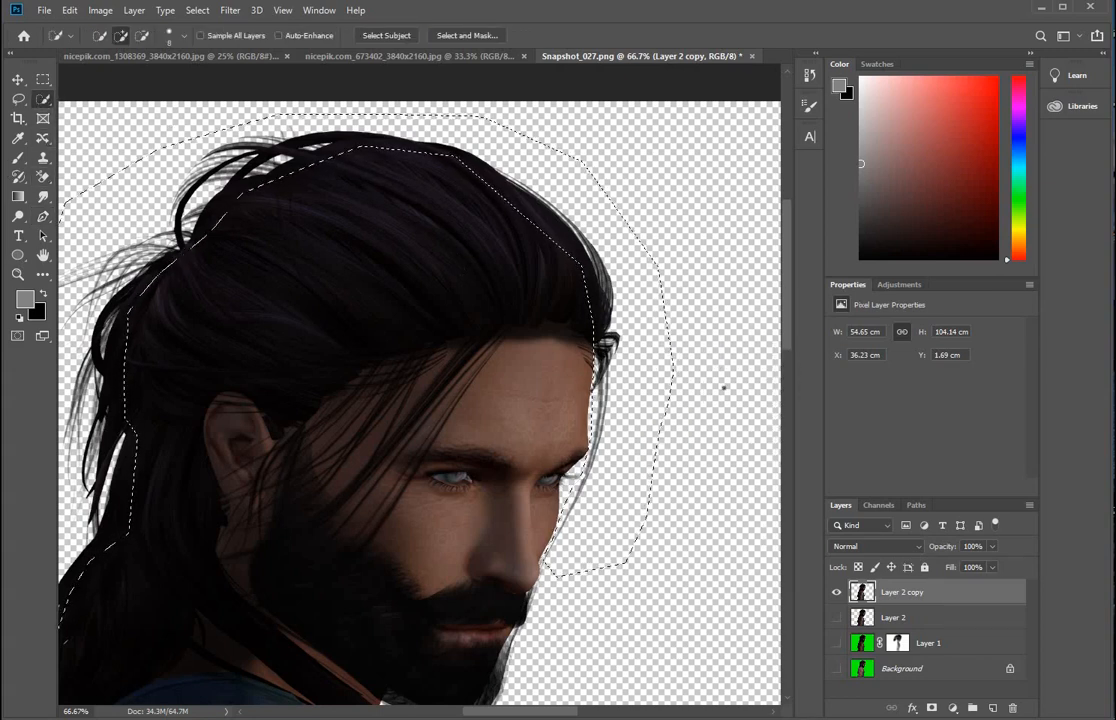
right_click(634, 324)
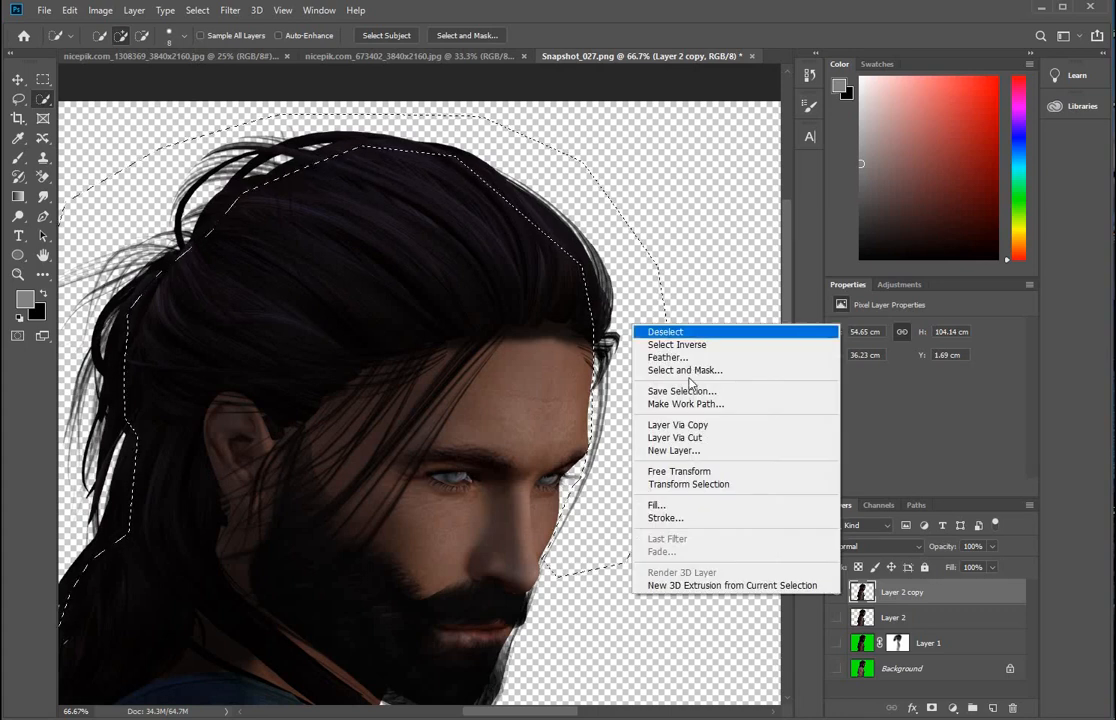
click(686, 358)
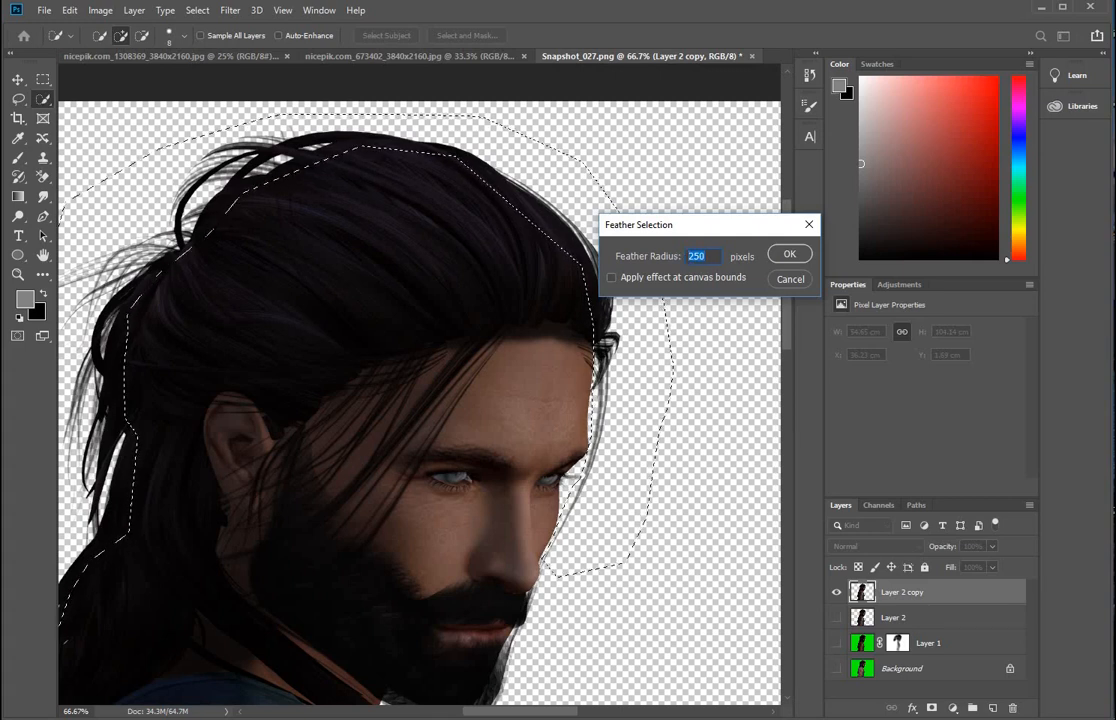
text(20)
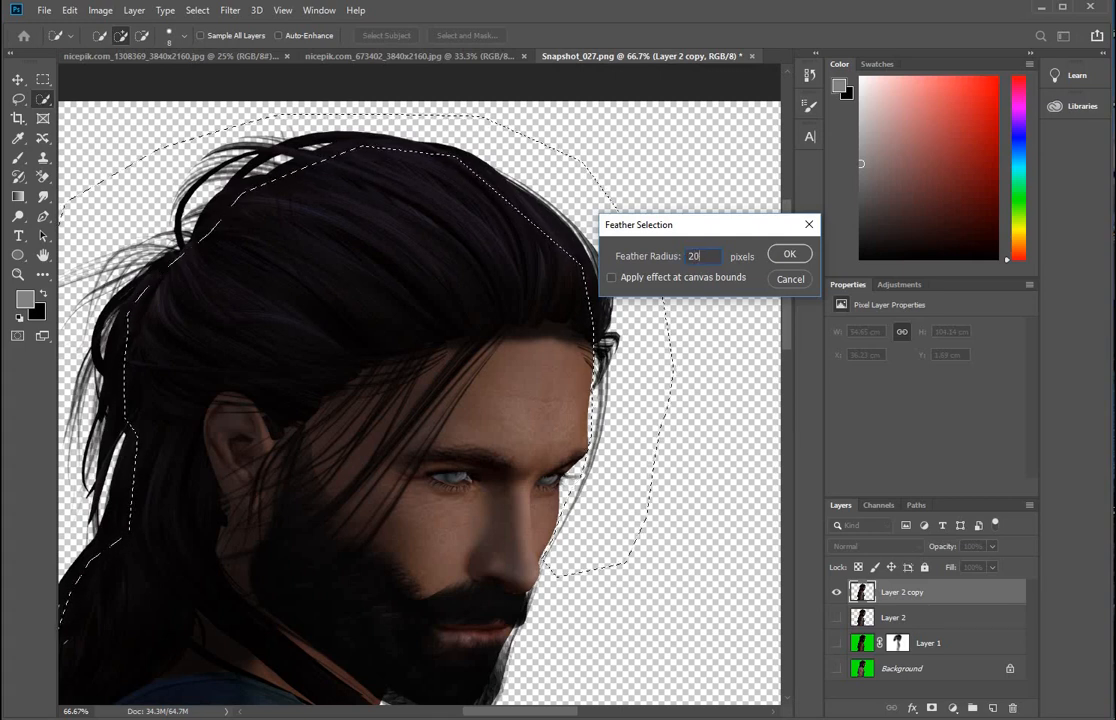
click(792, 255)
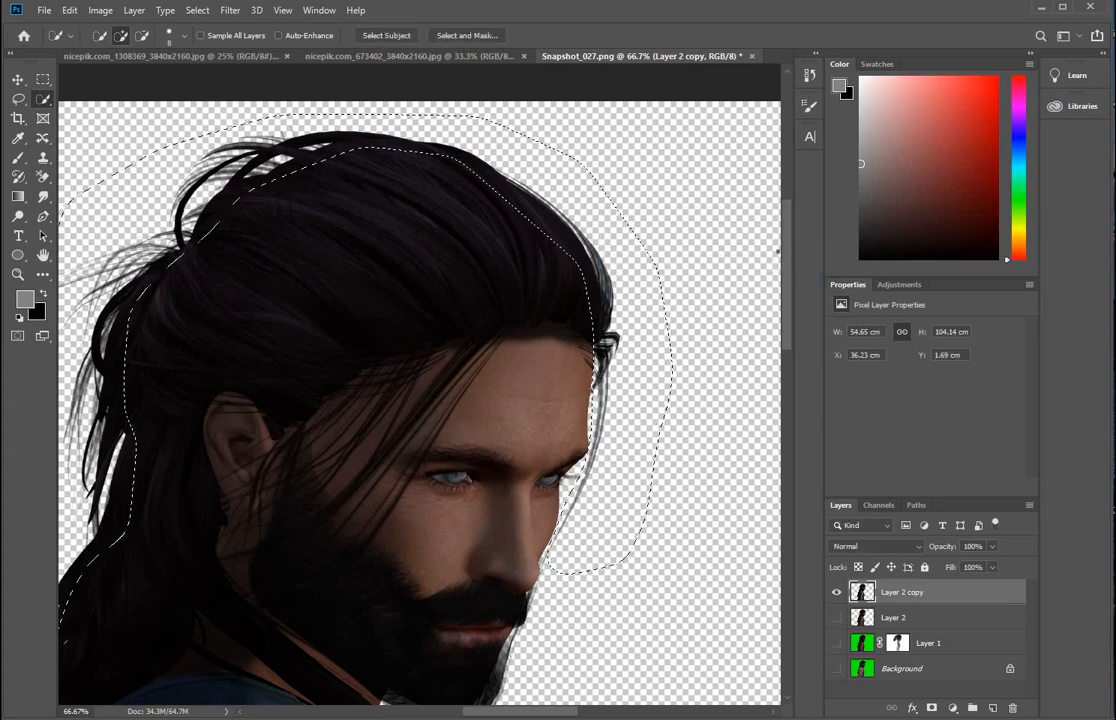
- Apply a Gaussian Blur with a 1.3 pixel radius to the selected hair edge and clear the selection
click(230, 11)
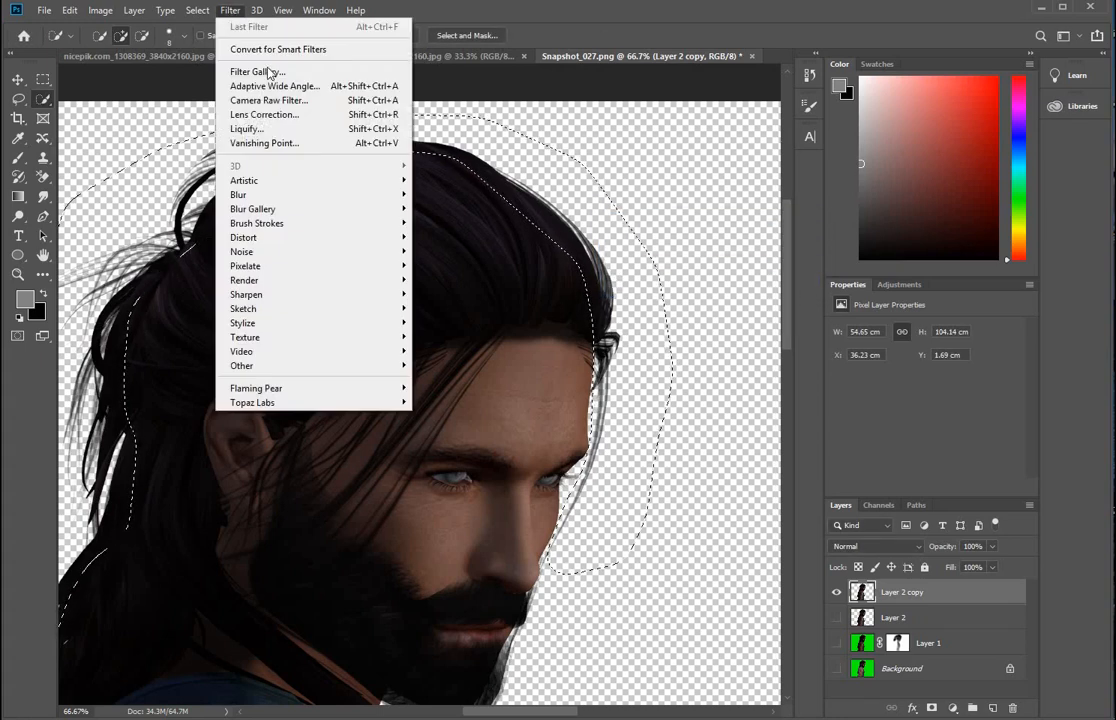
mouse_move(273, 196)
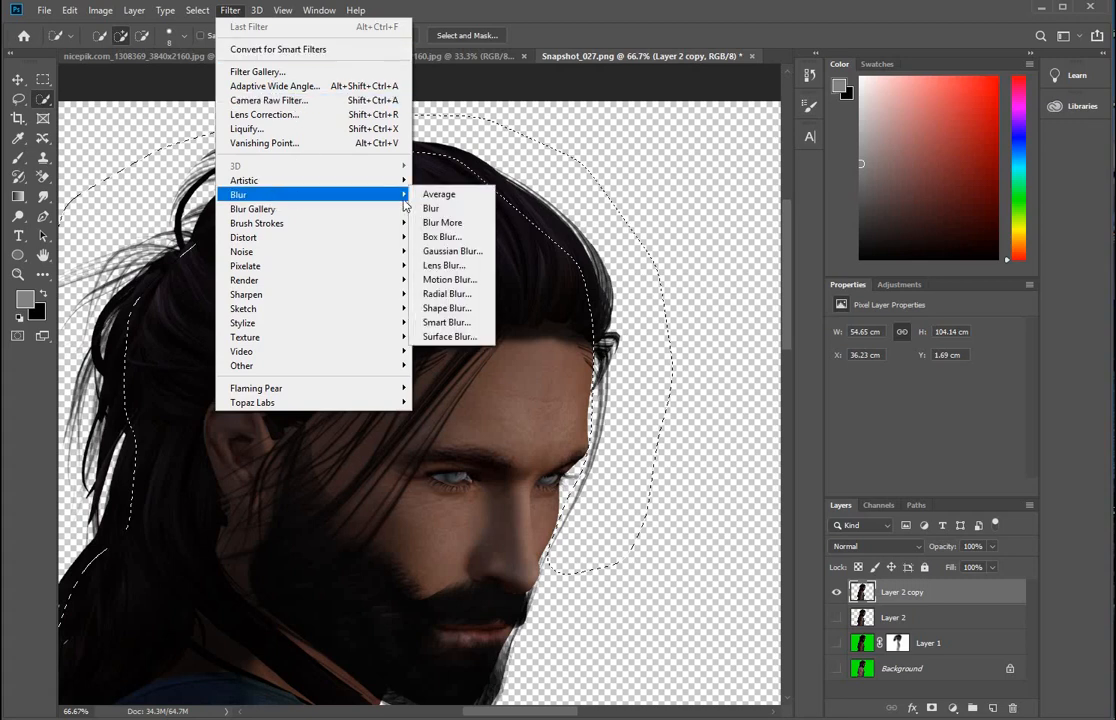
click(453, 251)
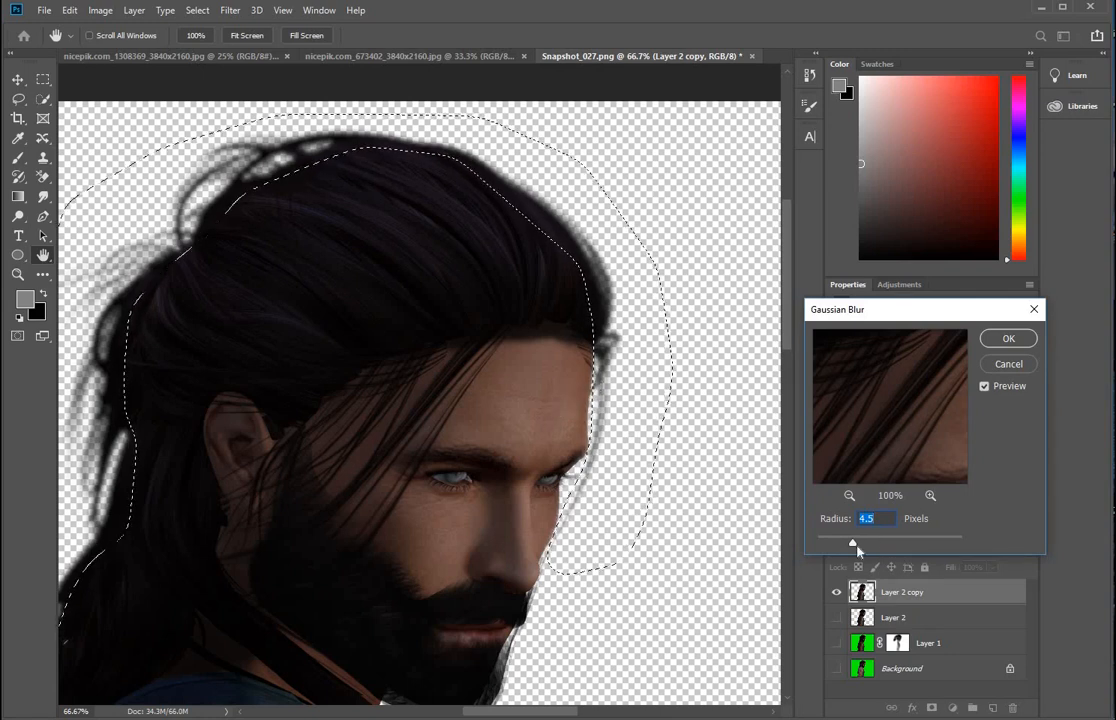
drag(853, 545, 826, 541)
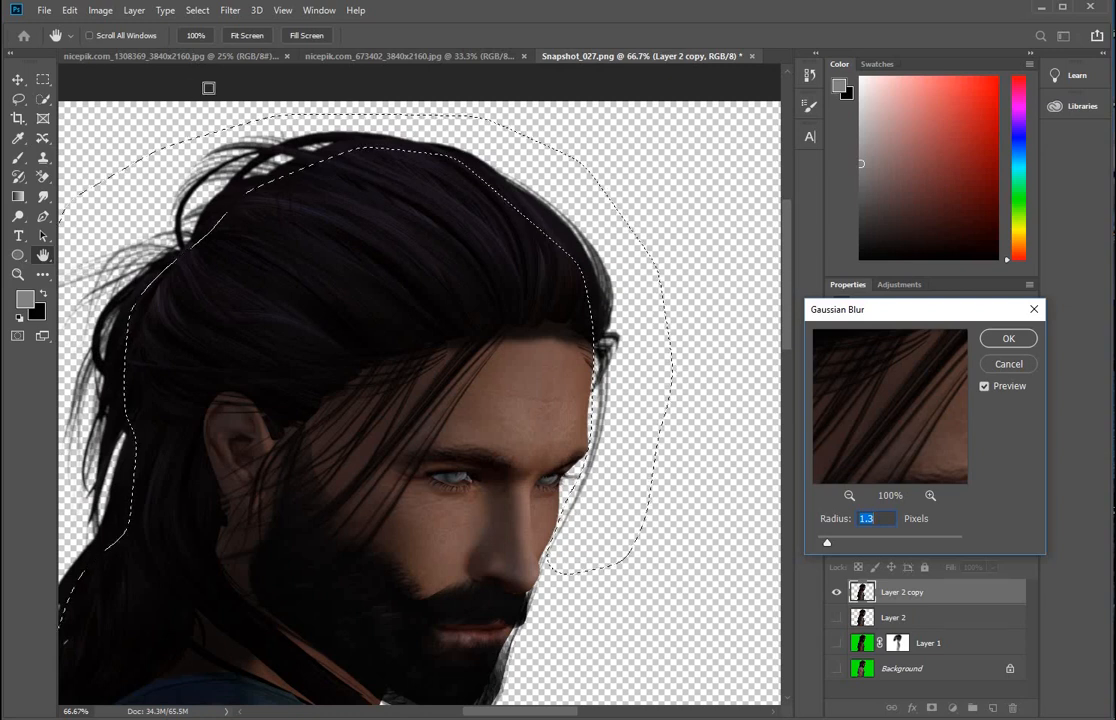
click(1006, 340)
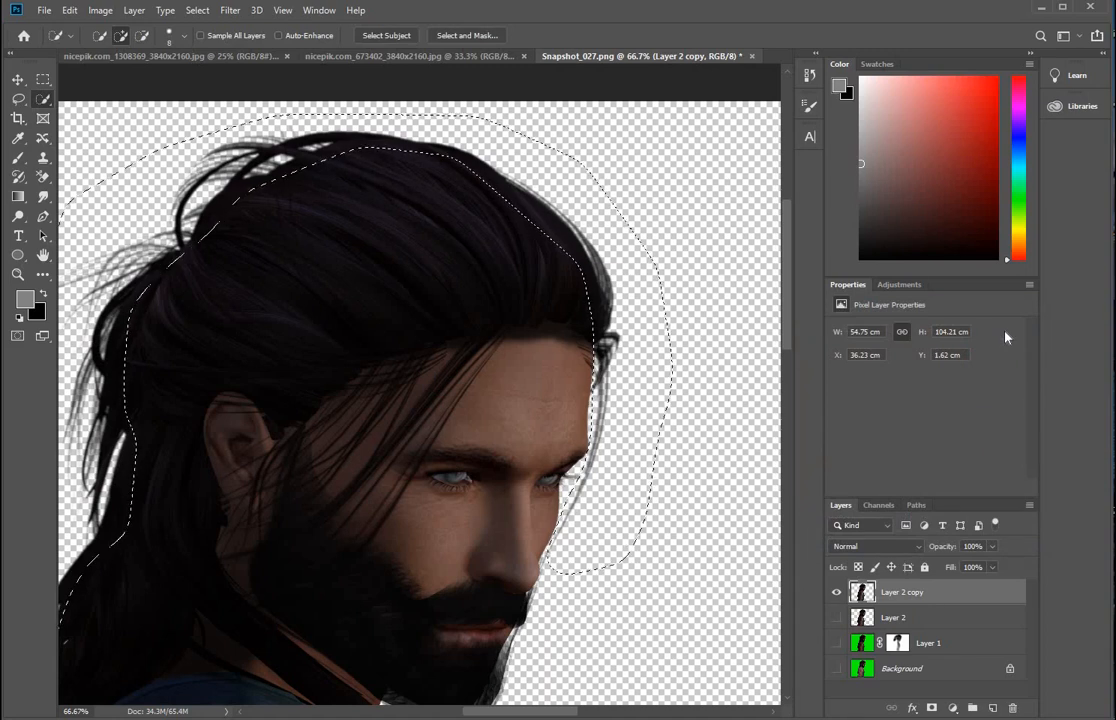
key(ctrl+d)
- Copy the neon image from nicepik.com_1308369_3840x2160.jpg into Snapshot_027.png and place it directly beneath Layer 2 copy
key(z)
click(75, 60)
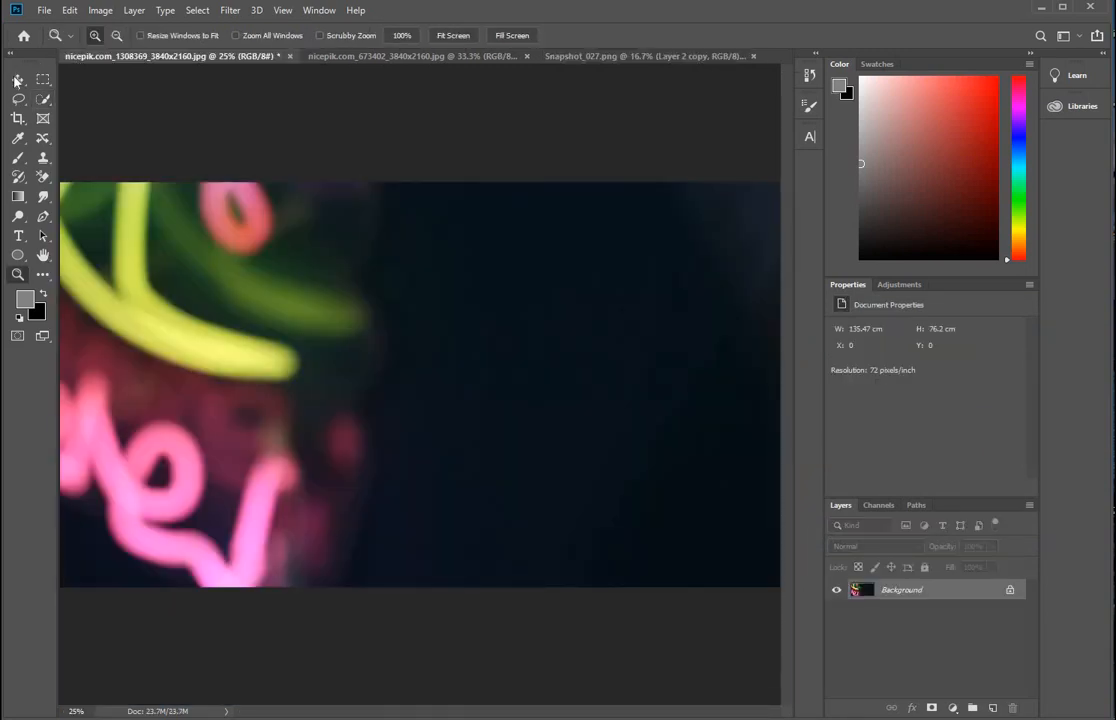
click(18, 79)
drag(360, 354, 478, 558)
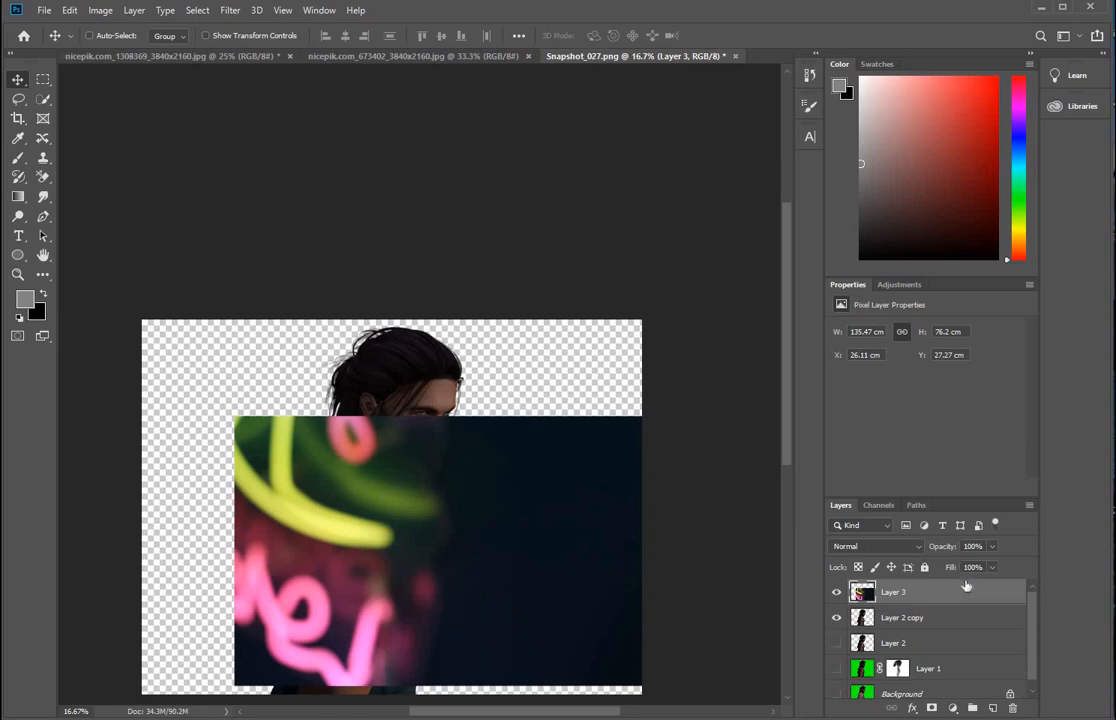
drag(968, 593, 974, 640)
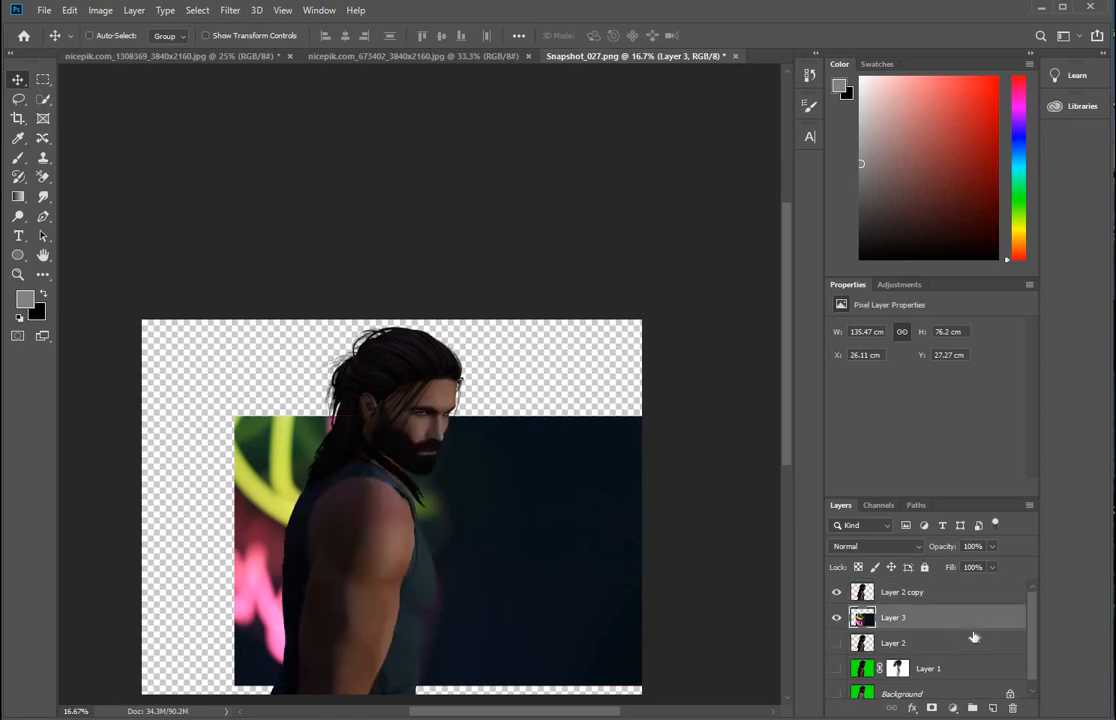
- Flip the neon background layer horizontally and move it to the upper-left part of the canvas
key(ctrl+t)
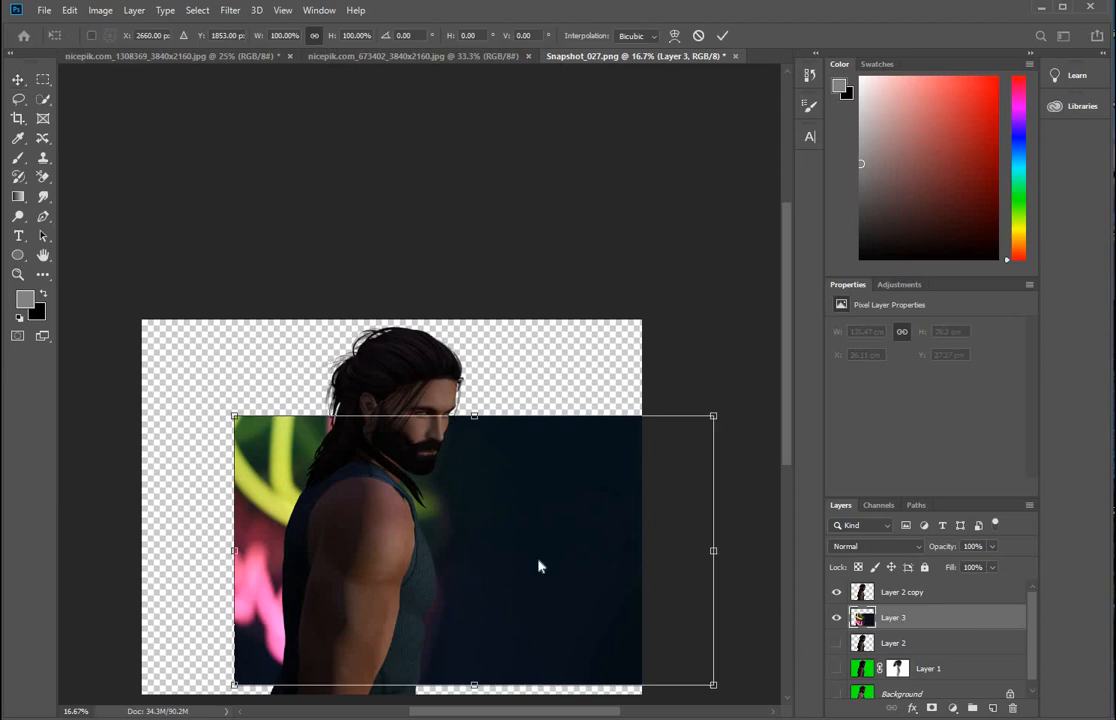
right_click(538, 560)
click(580, 540)
drag(542, 570, 435, 475)
scroll(794, 408, down, 3)
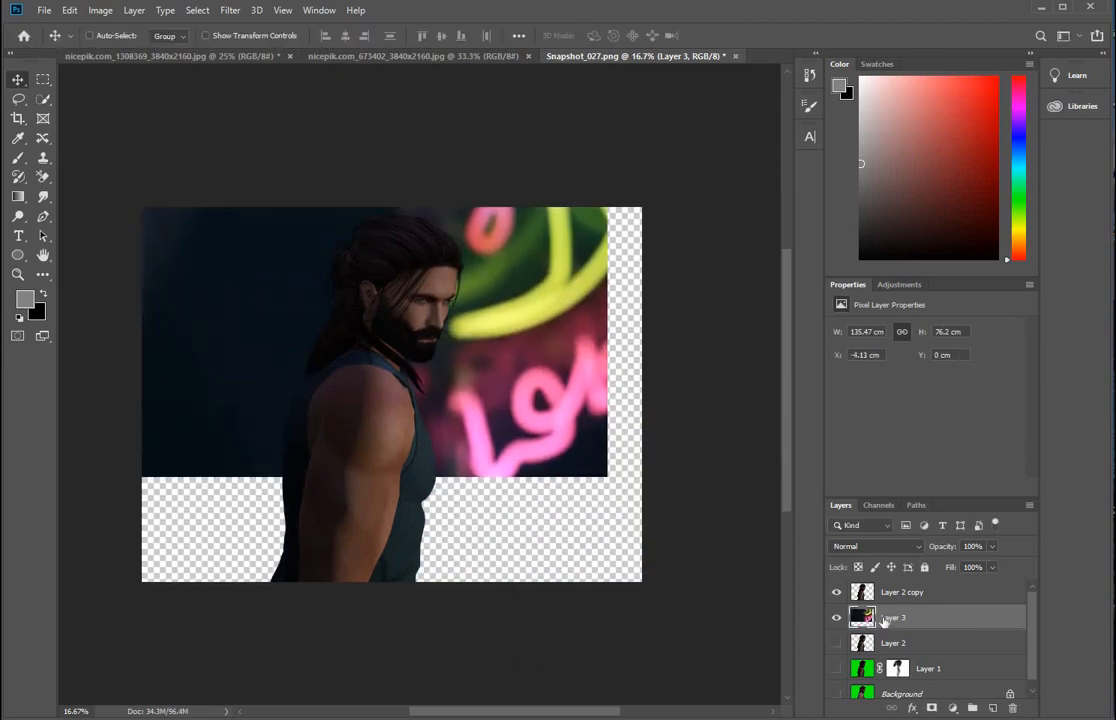
- Scale the neon background up to about 179 by 101 cm and position it against the canvas's top edge with the lettering beside the man
key(ctrl+t)
drag(516, 384, 407, 345)
drag(499, 437, 721, 561)
drag(675, 492, 601, 520)
drag(649, 592, 580, 553)
drag(513, 499, 563, 507)
key(Return)
- Move the man on Layer 2 copy to the left and enlarge him to about 126% so his body runs past the canvas's lower edge
click(17, 274)
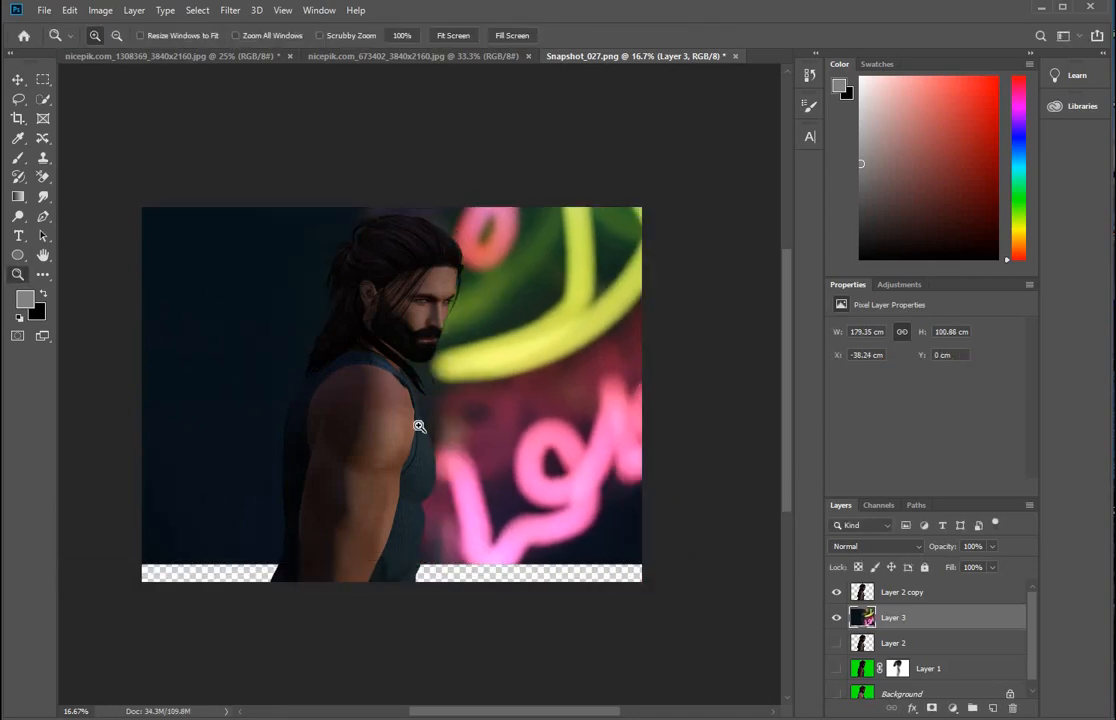
click(416, 426)
alt+click(361, 421)
click(42, 79)
click(895, 594)
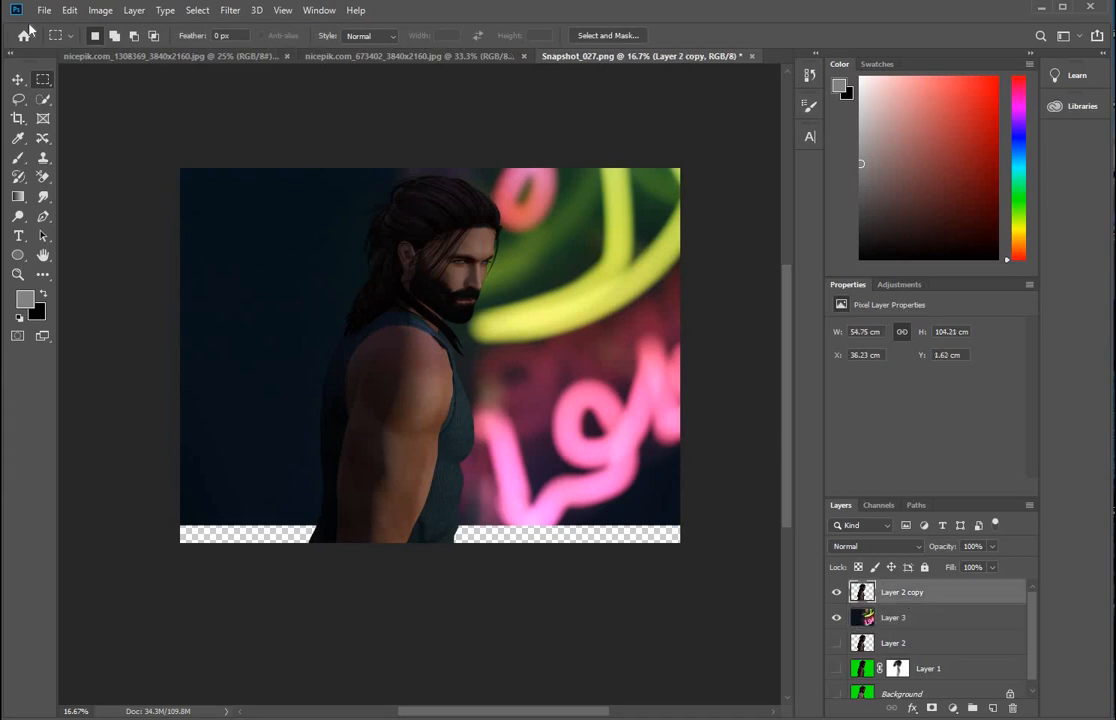
click(17, 79)
drag(418, 440, 371, 439)
key(ctrl+t)
drag(459, 542, 558, 629)
drag(457, 514, 445, 514)
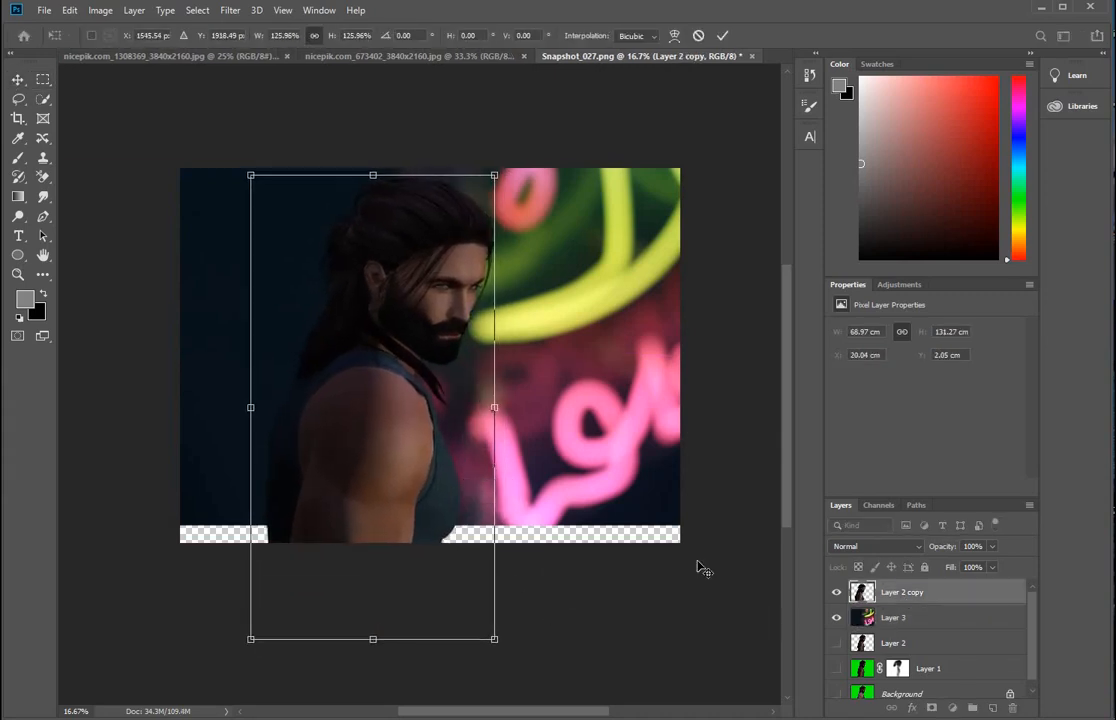
key(Return)
- Crop the canvas to a rectangle of about 121 by 100 cm around the man and neon lettering, excluding the transparent strip
click(43, 81)
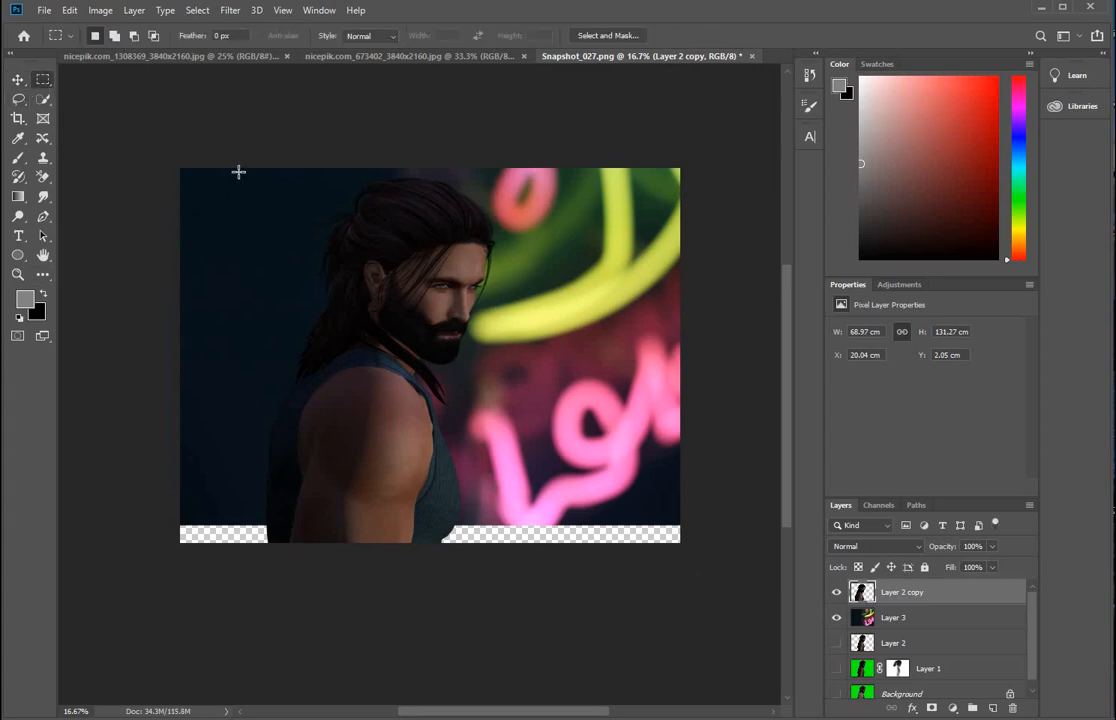
drag(251, 172, 680, 522)
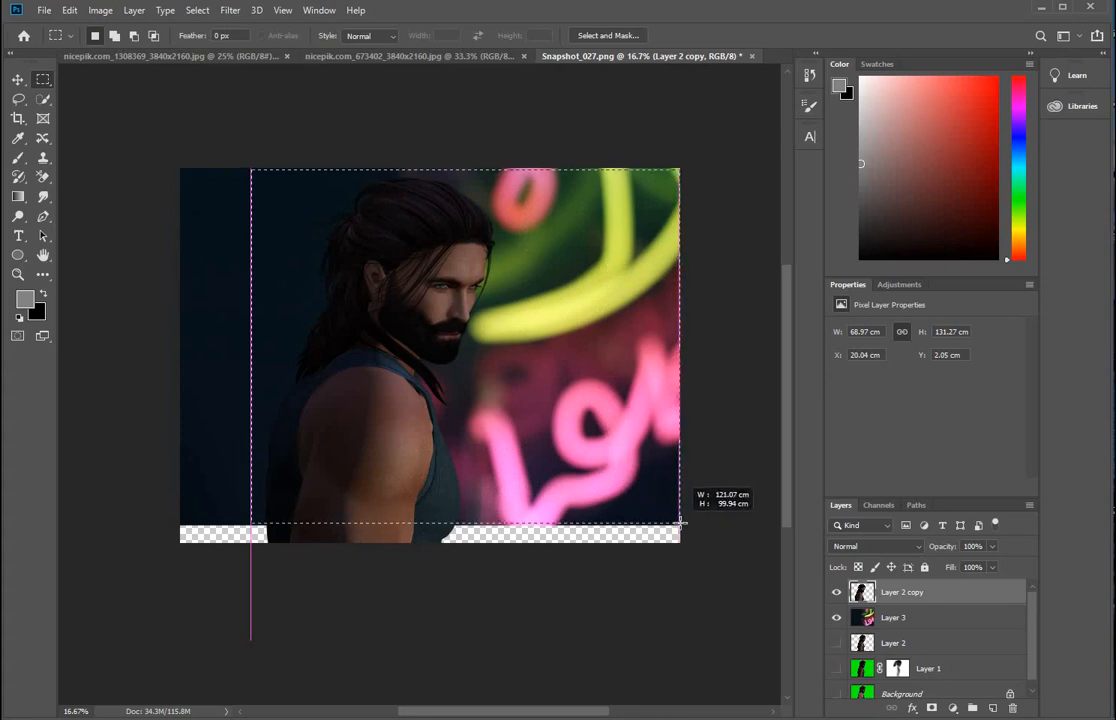
drag(680, 522, 680, 522)
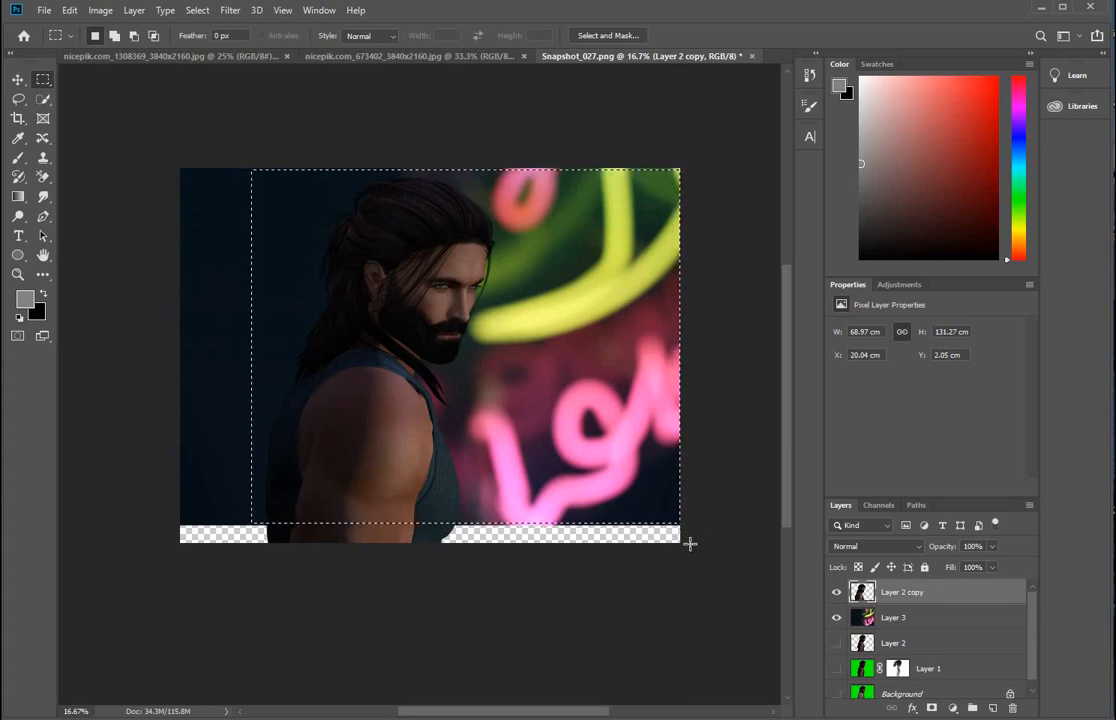
click(17, 119)
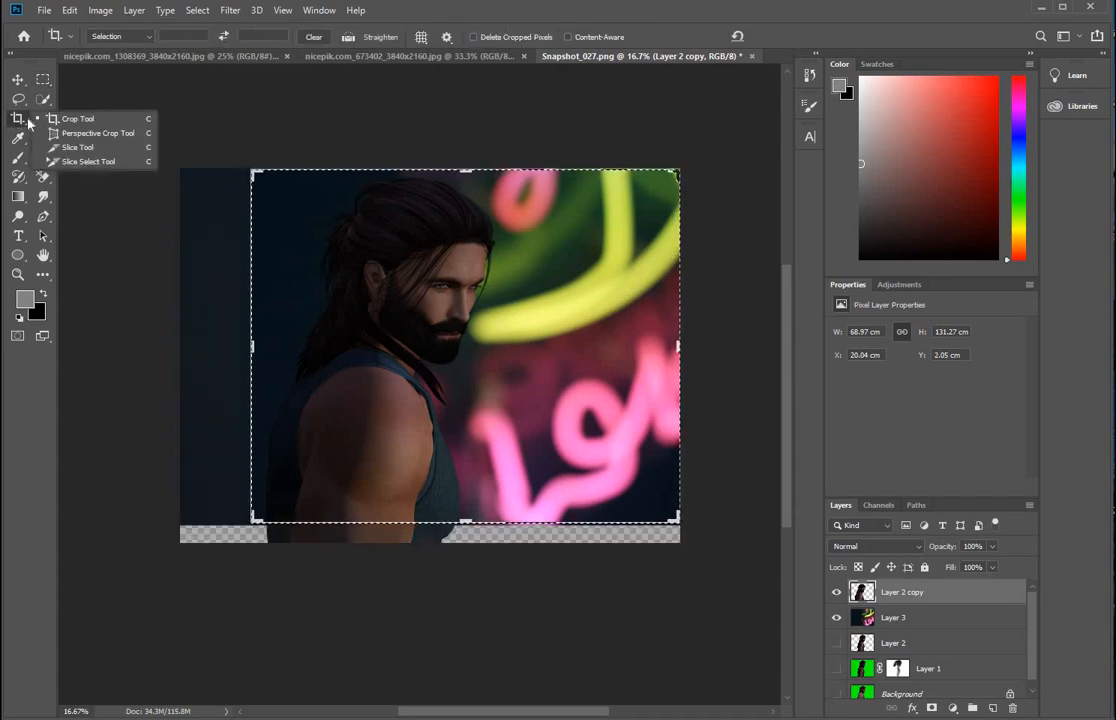
click(28, 121)
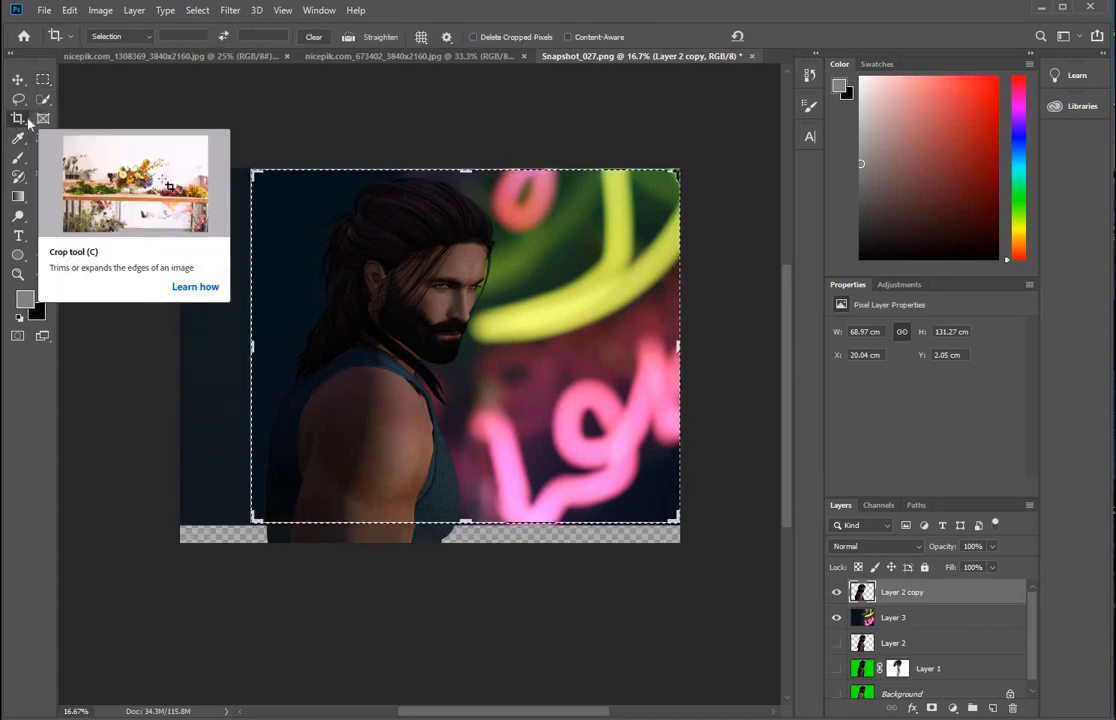
click(244, 688)
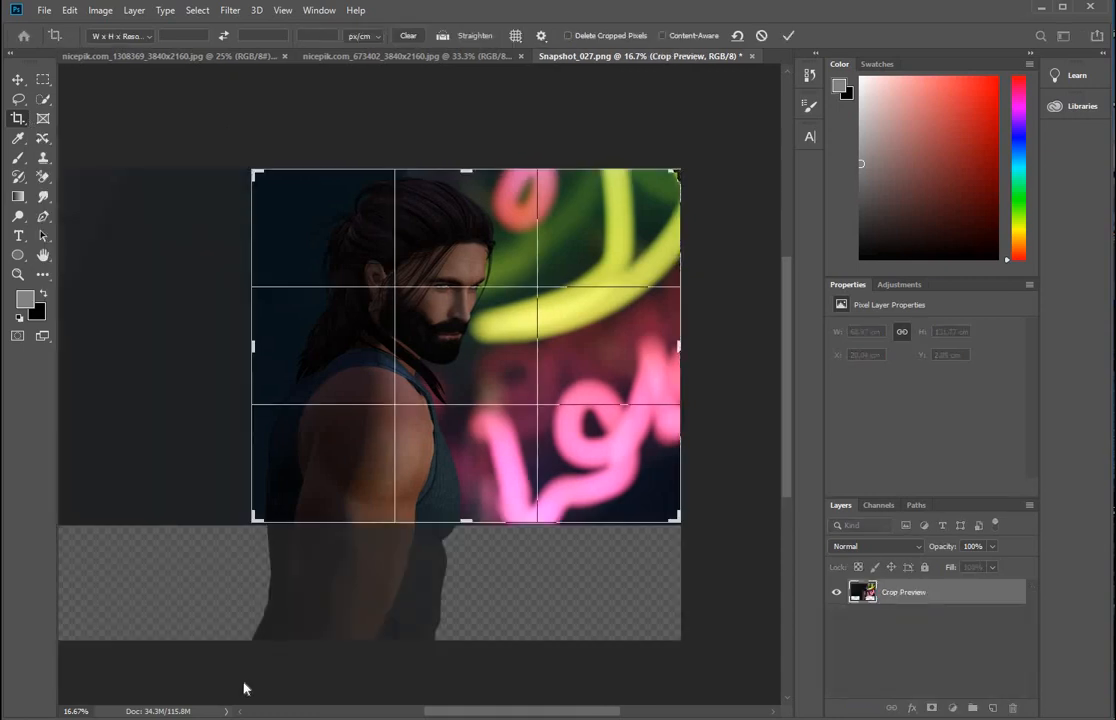
key(Return)
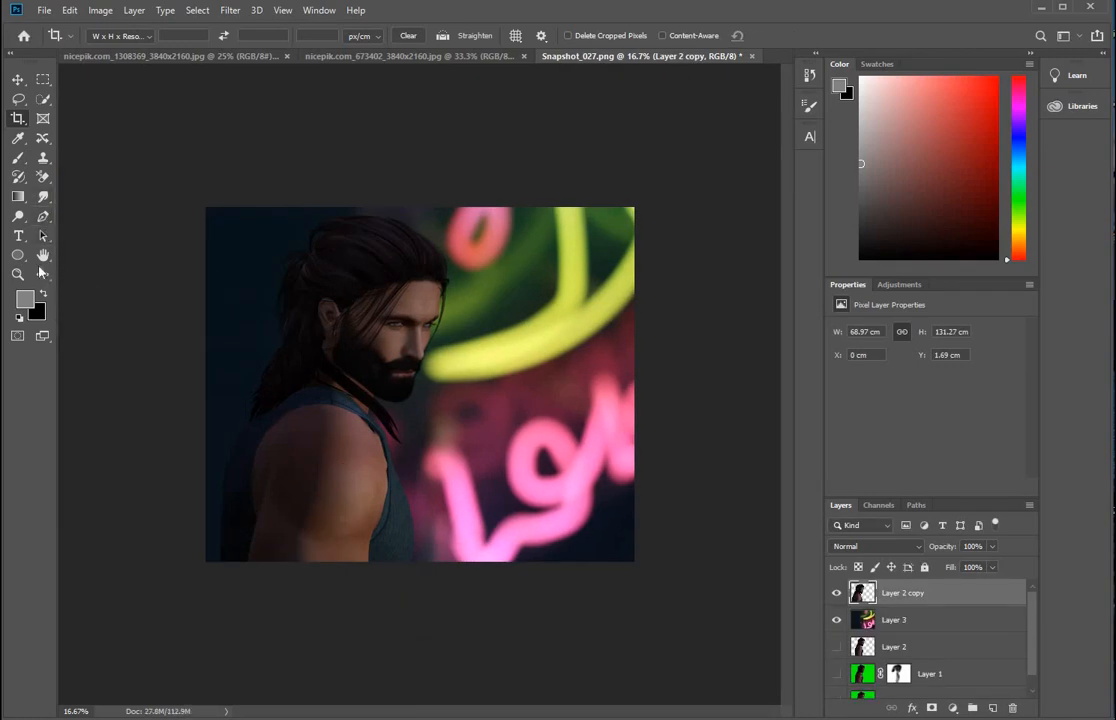
- Check the man's cutout against the neon background by toggling Layer 2 copy, and duplicate that layer
click(17, 274)
click(711, 509)
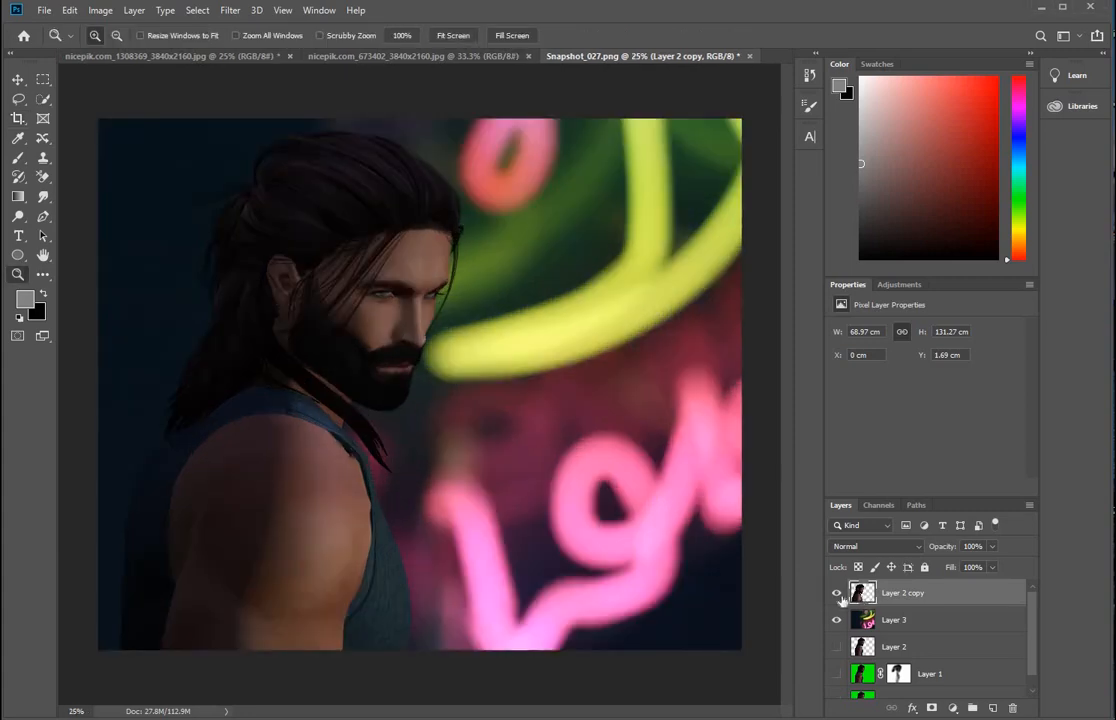
click(836, 594)
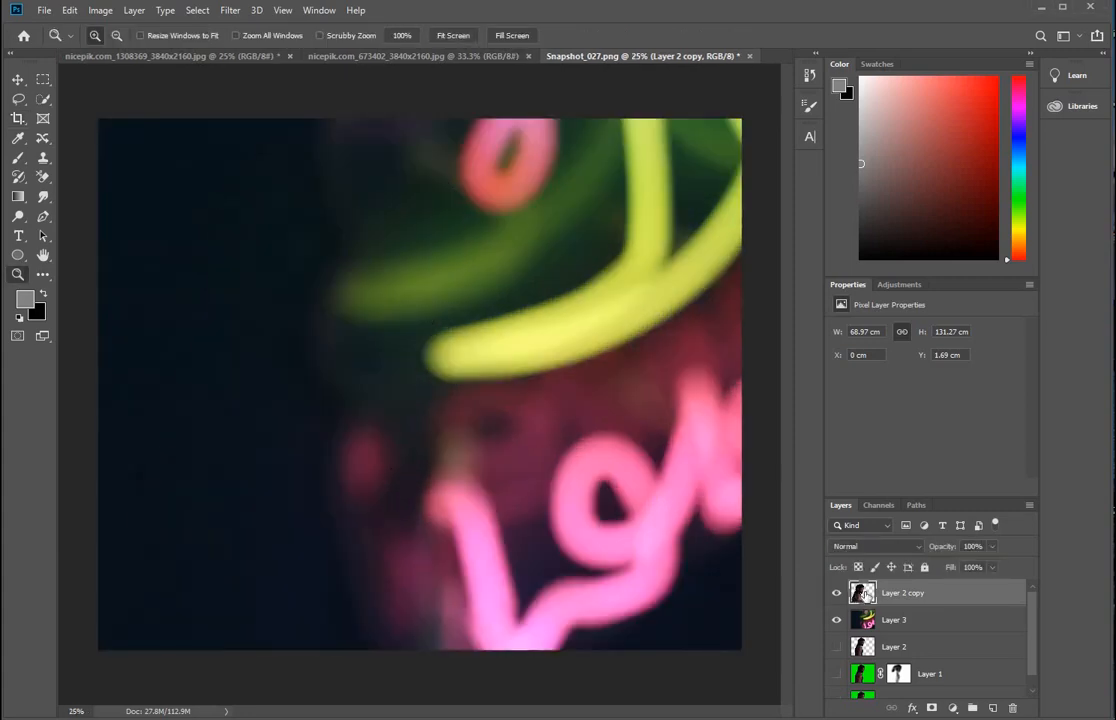
click(836, 594)
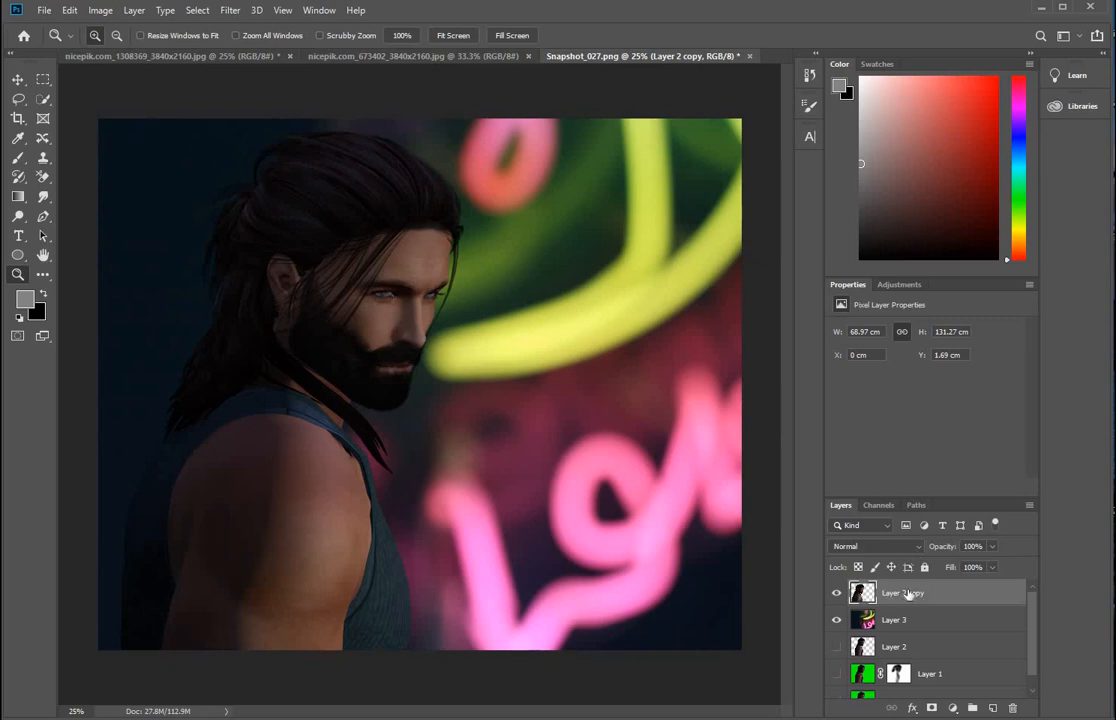
key(ctrl+j)
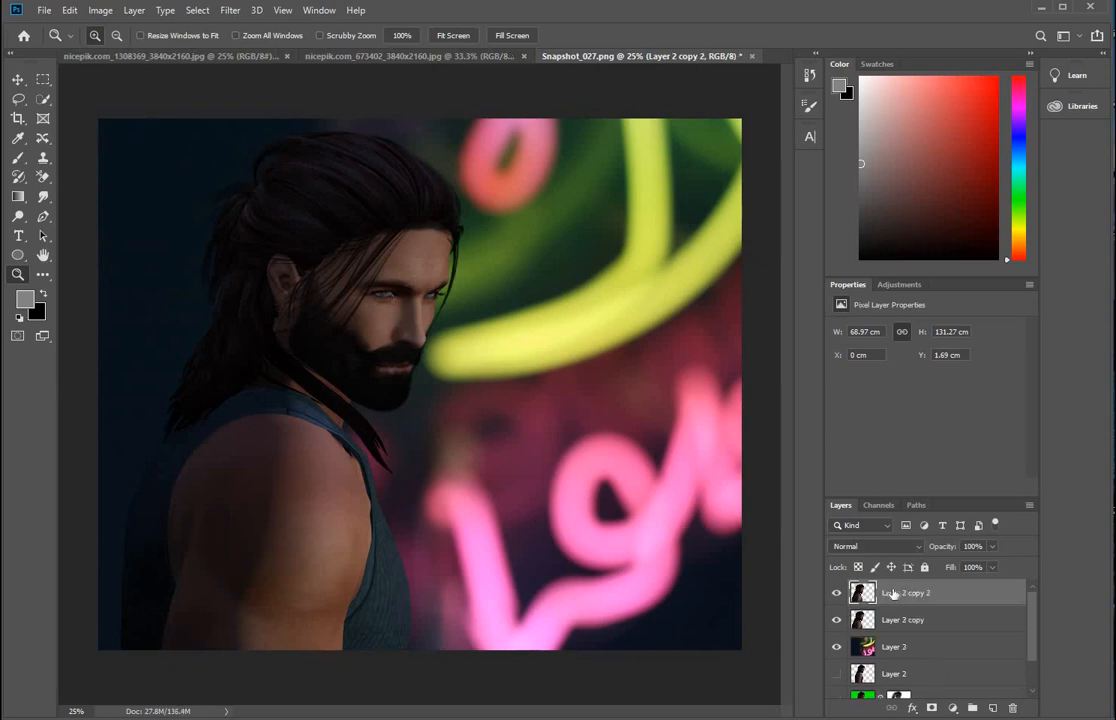
- Add an Inner Shadow effect with the Color Dodge blend mode to the duplicated layer of the man
double_click(973, 597)
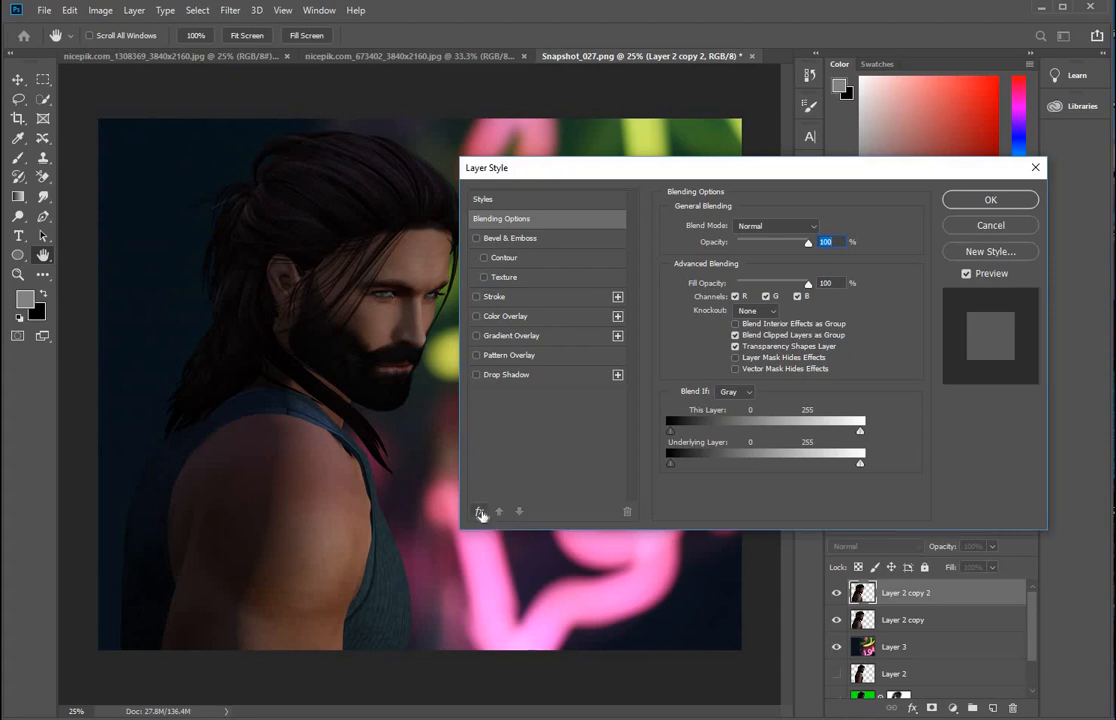
click(480, 512)
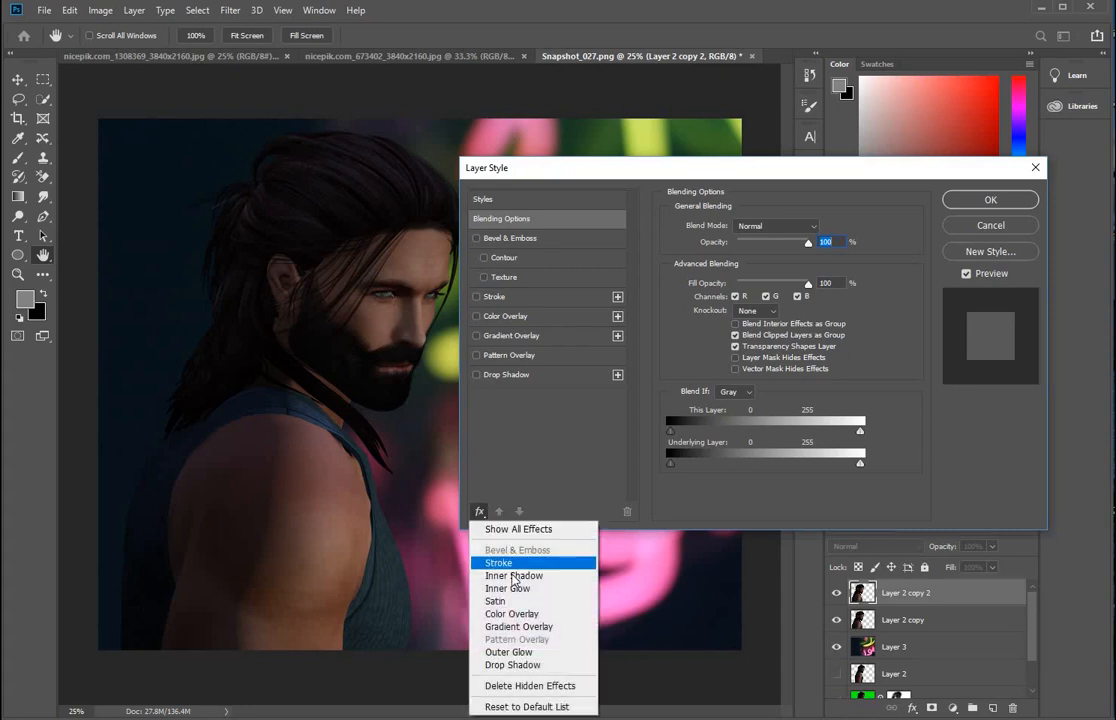
click(513, 576)
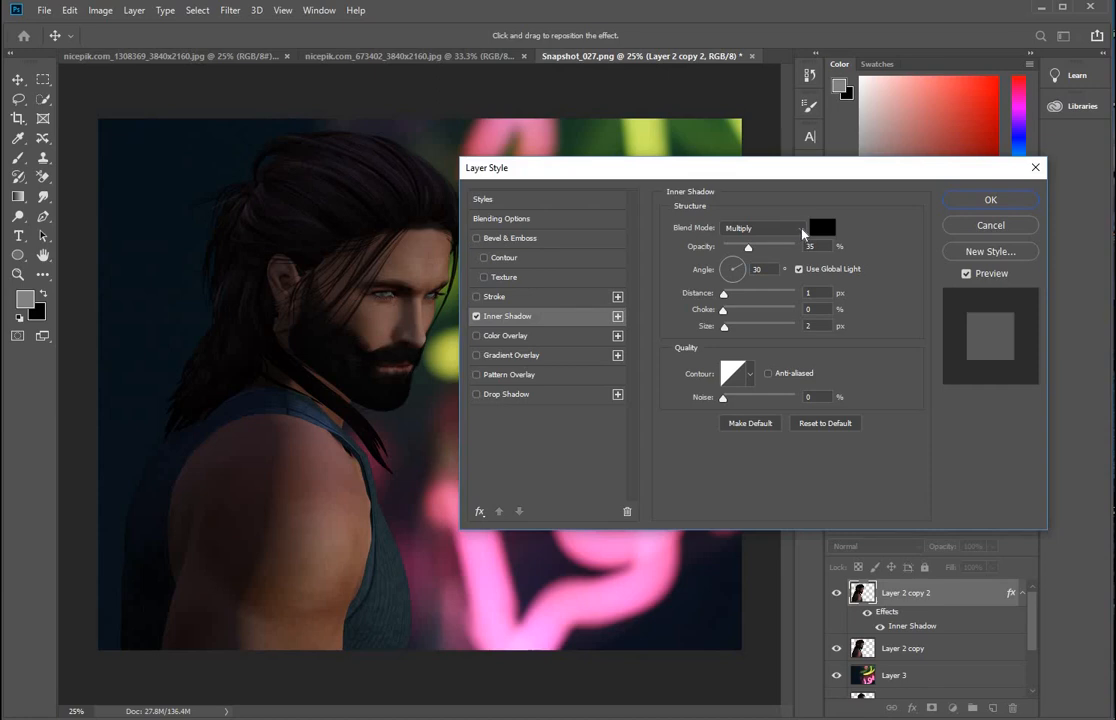
click(803, 230)
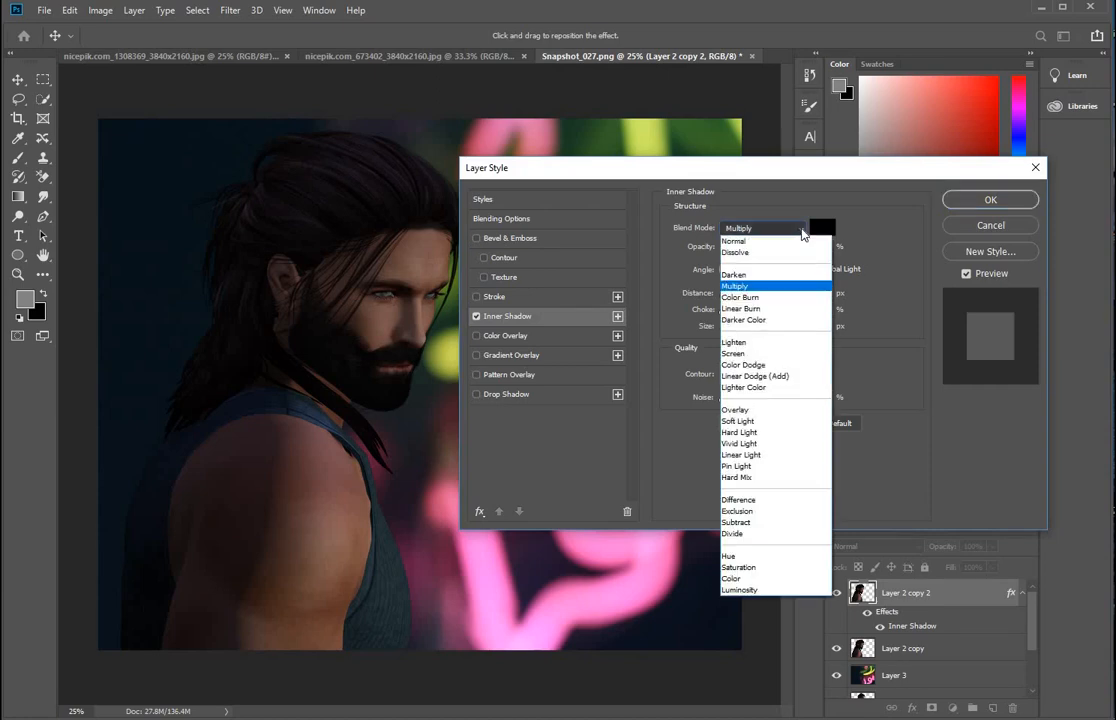
click(749, 365)
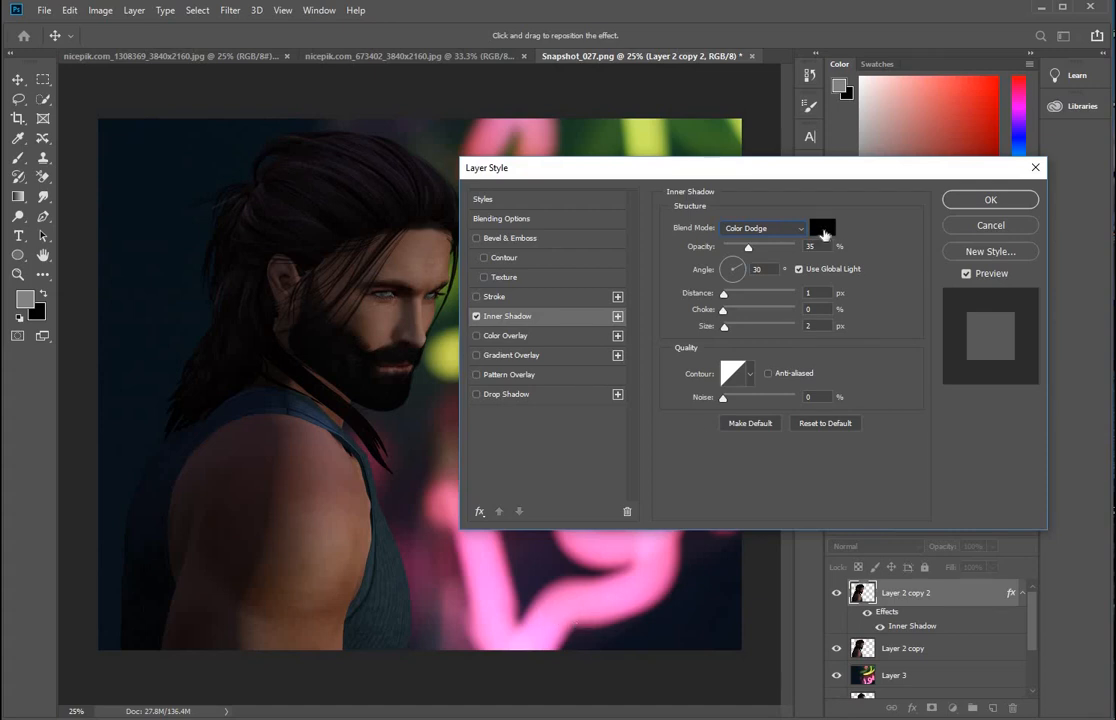
- Set the Inner Shadow colour to the pinkish purple b548bc
click(823, 230)
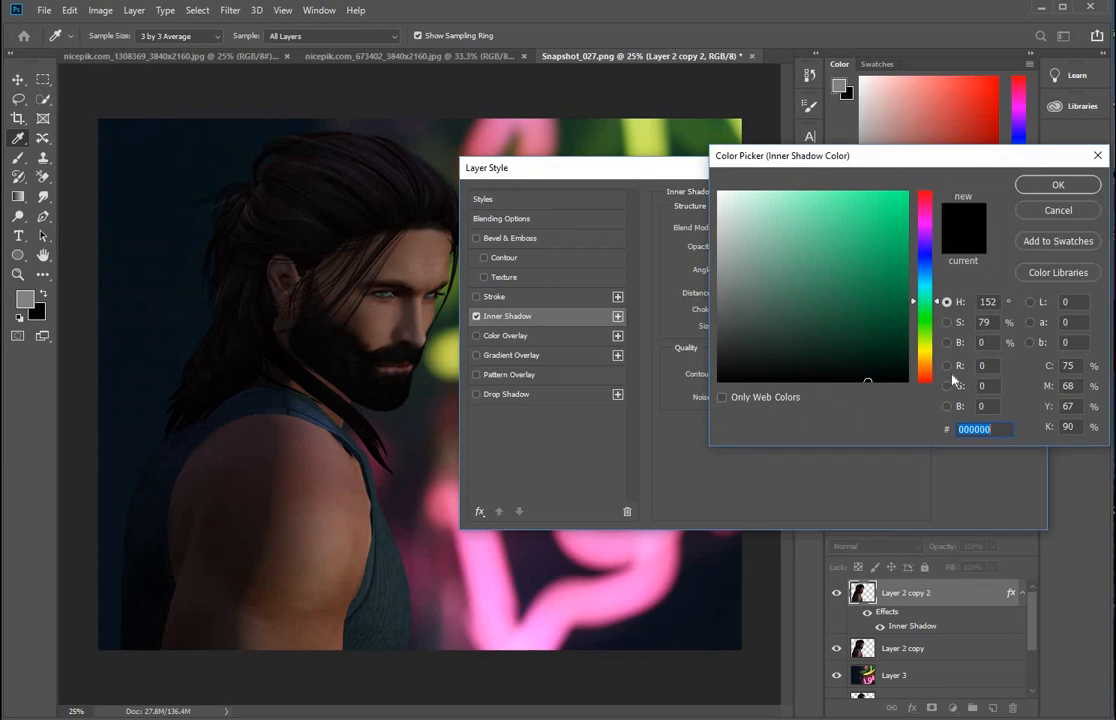
click(931, 226)
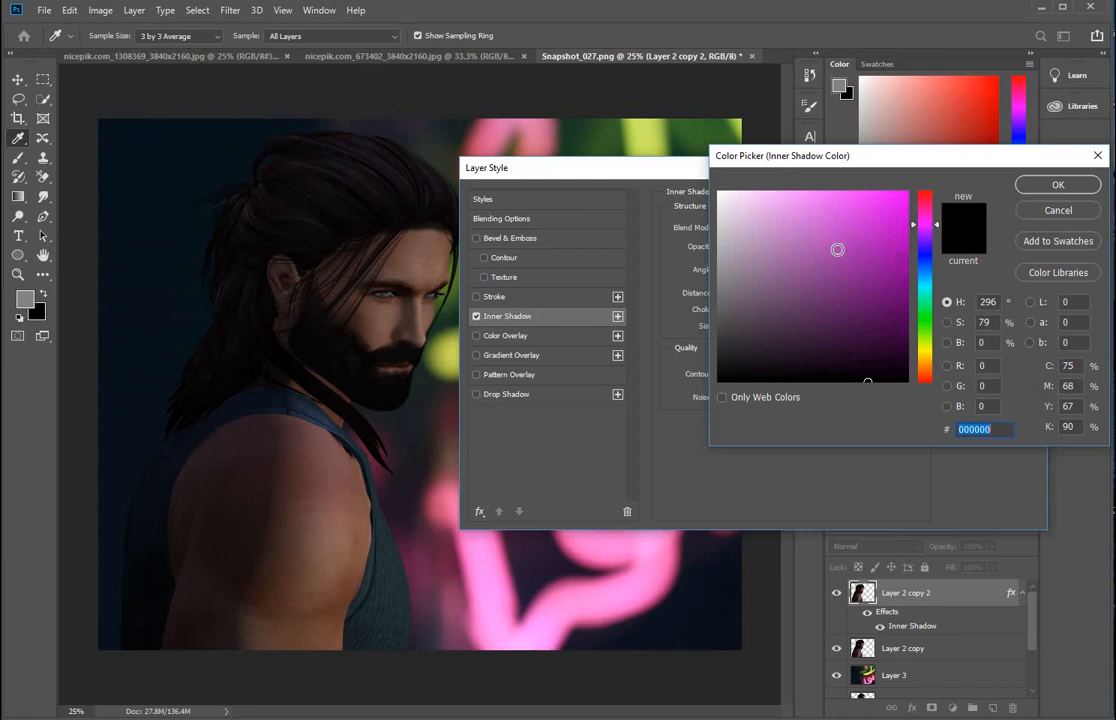
click(835, 242)
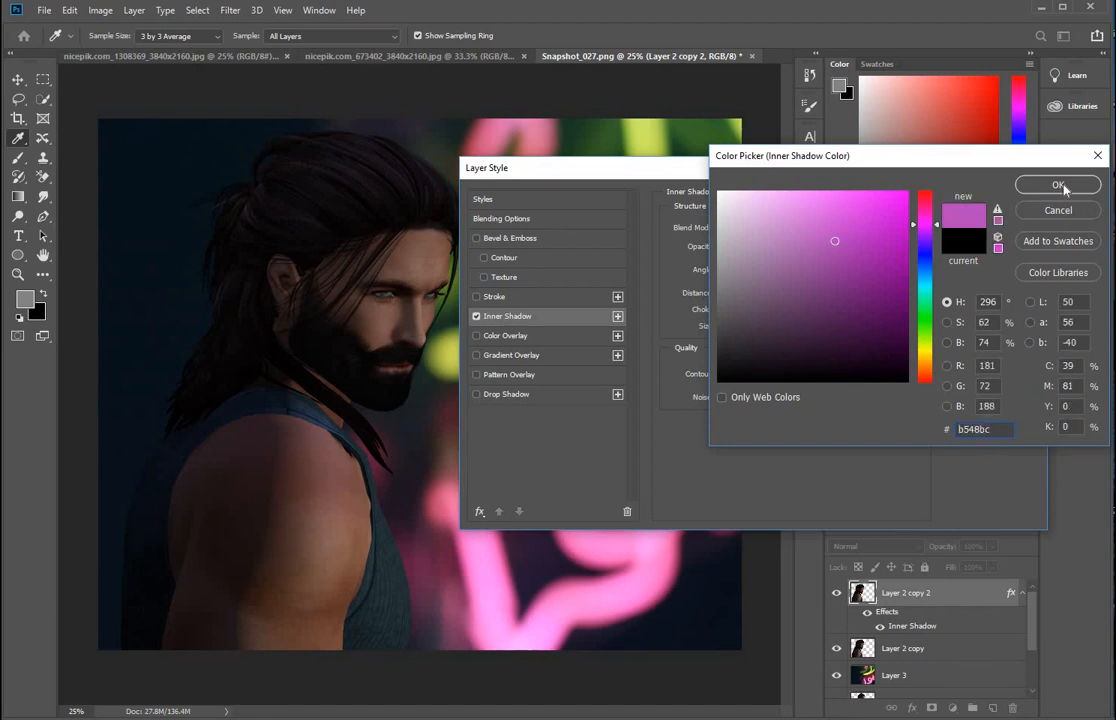
click(1059, 186)
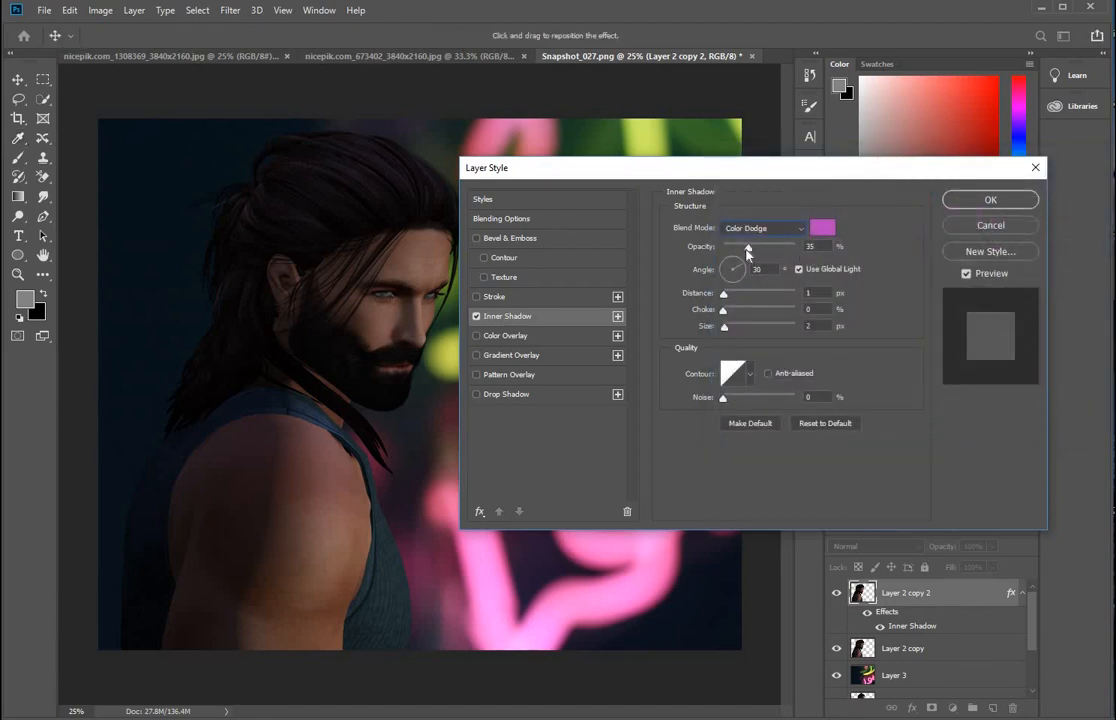
- Set the Inner Shadow to 100% opacity, 24 px distance and 29 px size, apply it and compare with the layer hidden and shown
drag(747, 248, 754, 248)
drag(868, 254, 880, 256)
drag(735, 171, 779, 119)
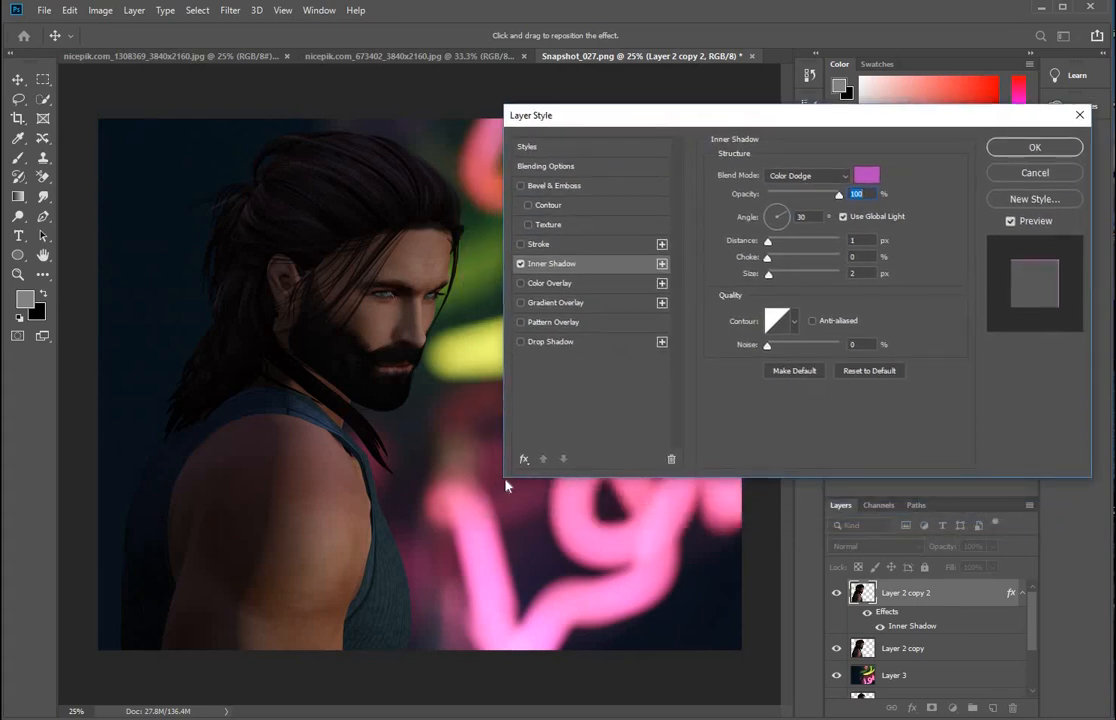
click(792, 243)
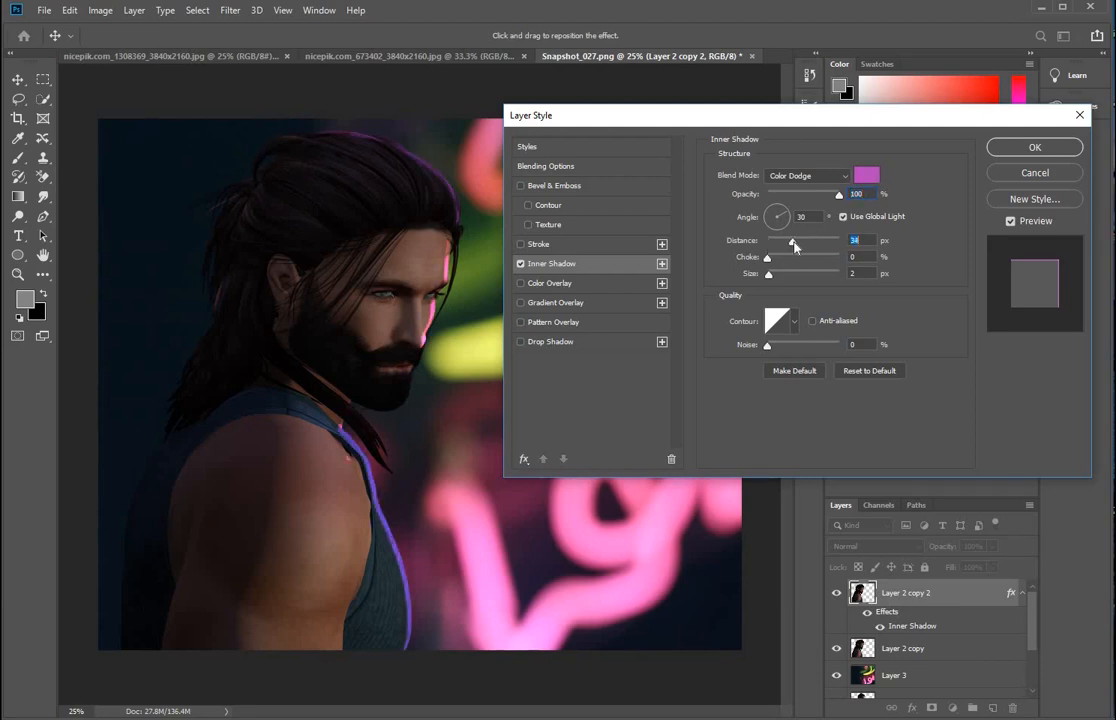
drag(798, 243, 787, 245)
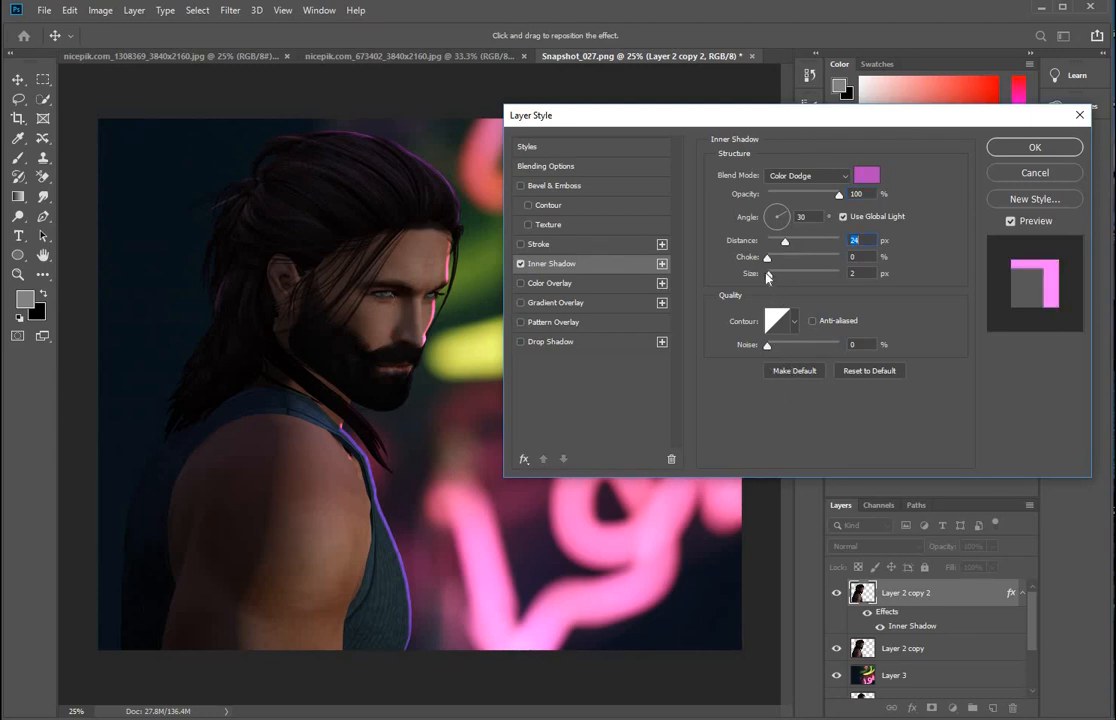
drag(770, 277, 778, 283)
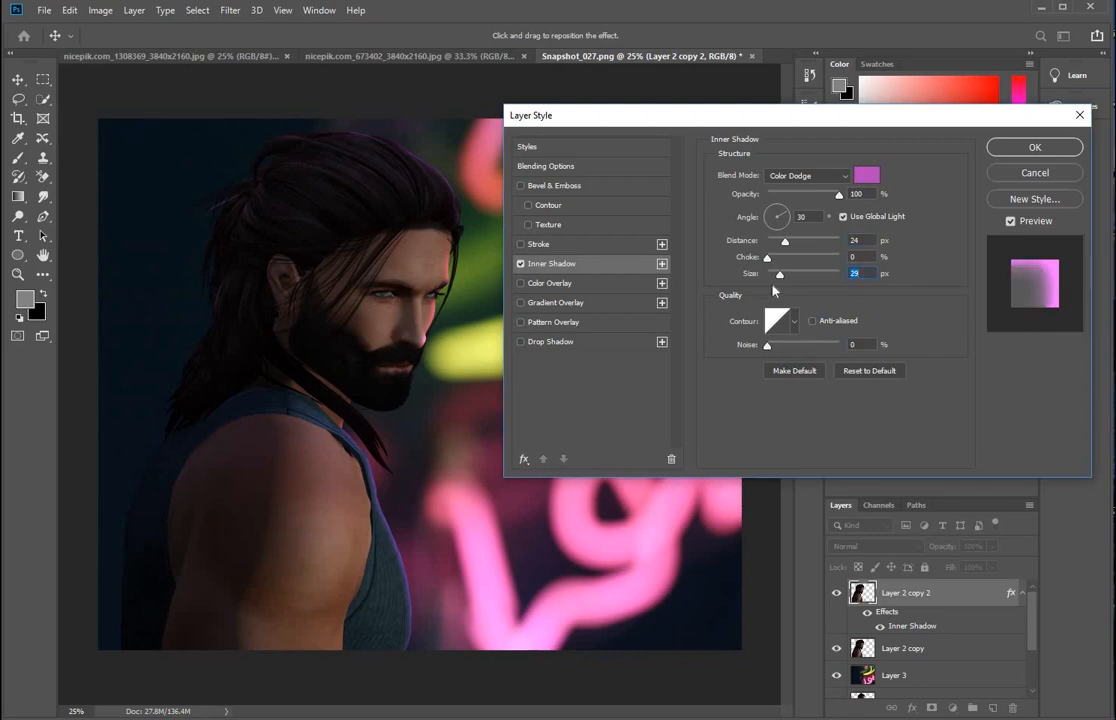
click(1031, 150)
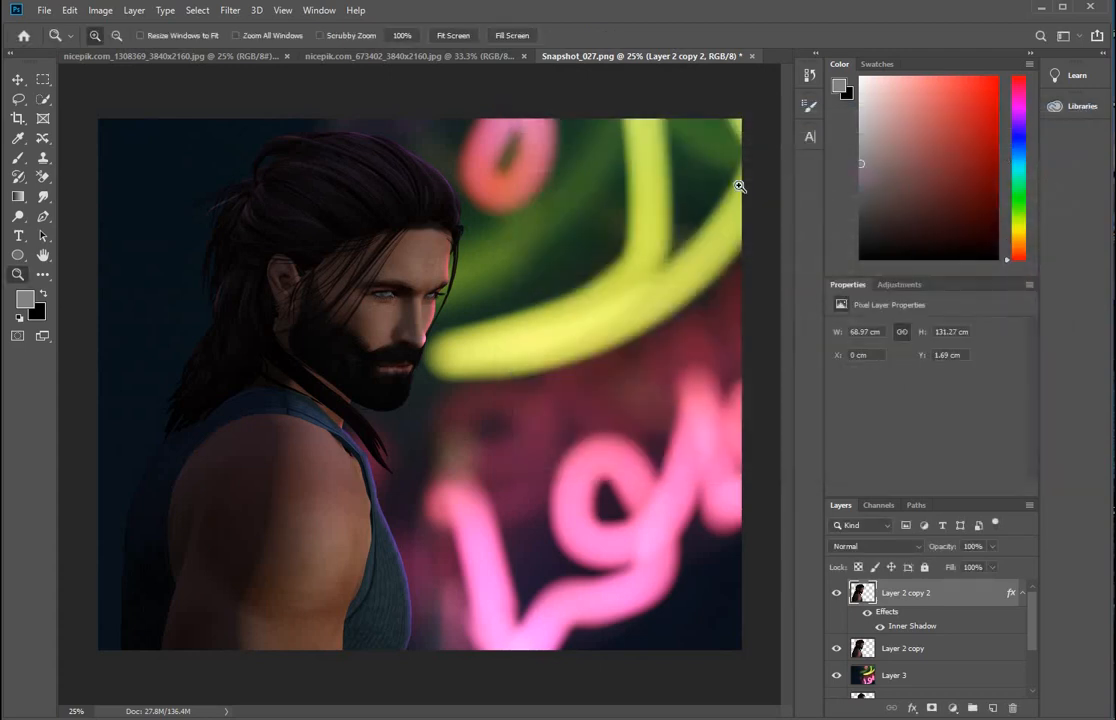
click(837, 596)
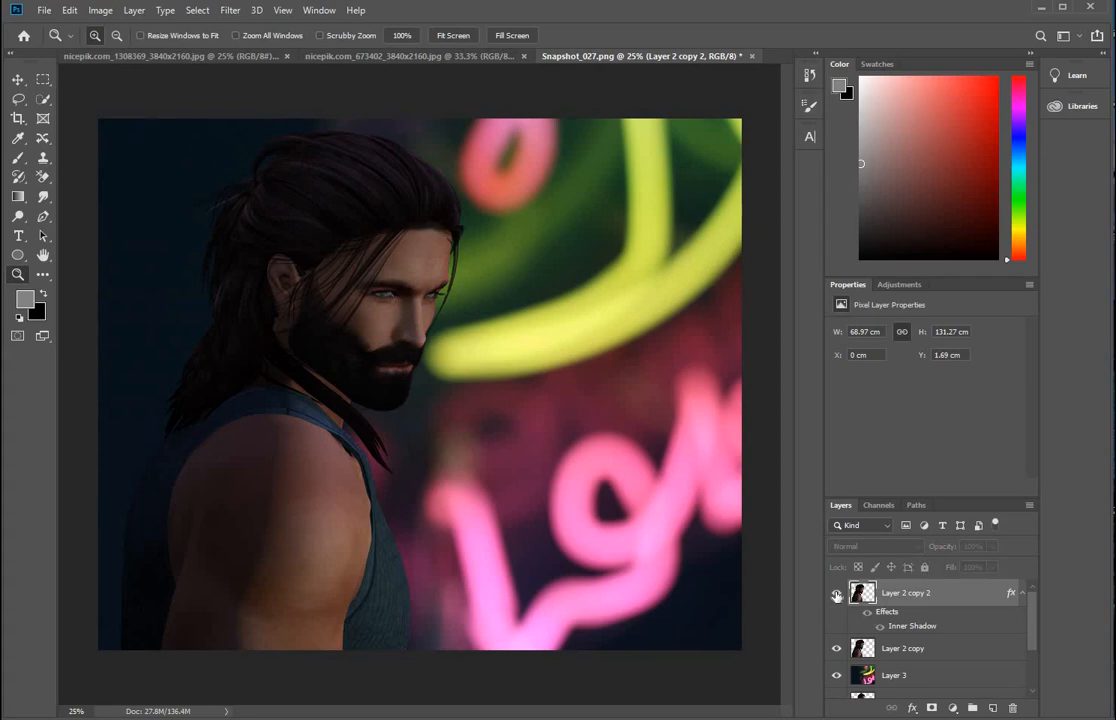
click(837, 596)
click(837, 596)
click(837, 596)
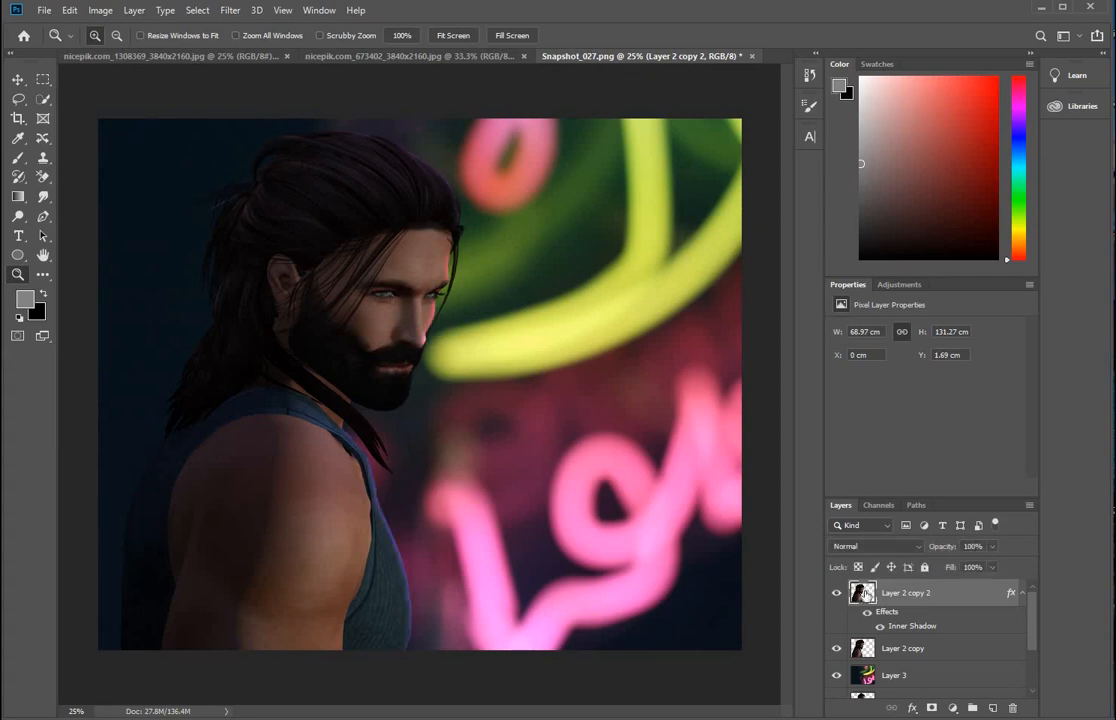
- Reduce the fill of Layer 2 copy 2 to 0% and toggle the layer's visibility to compare the rim light
click(993, 569)
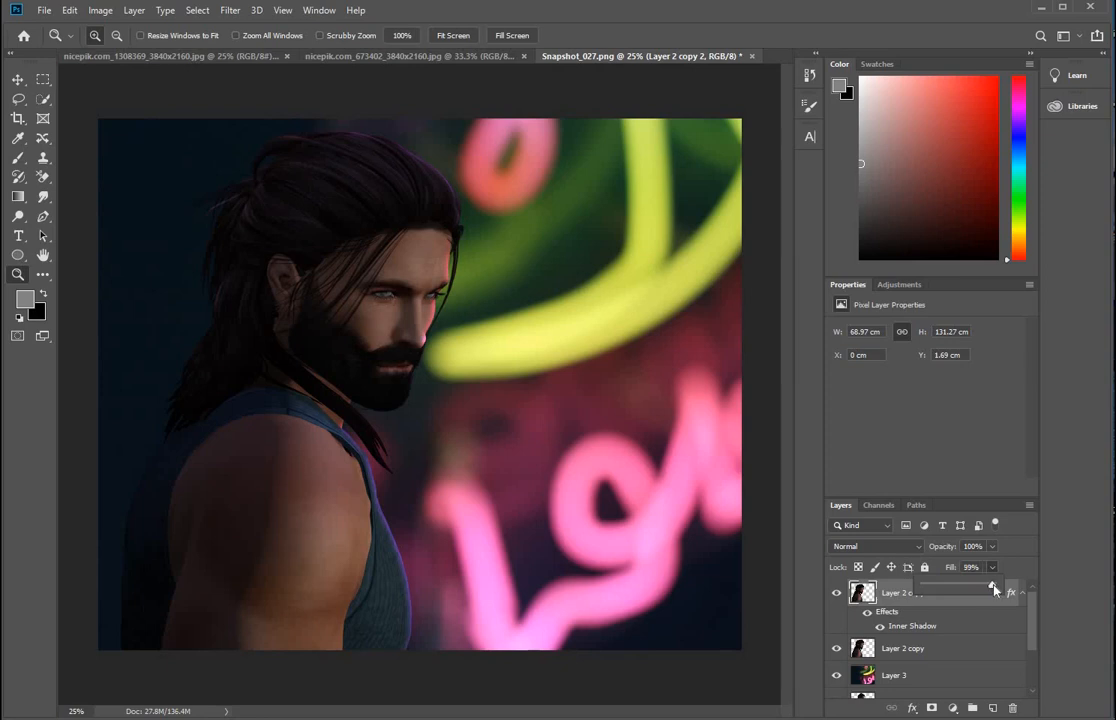
drag(993, 590, 881, 595)
click(956, 606)
click(836, 594)
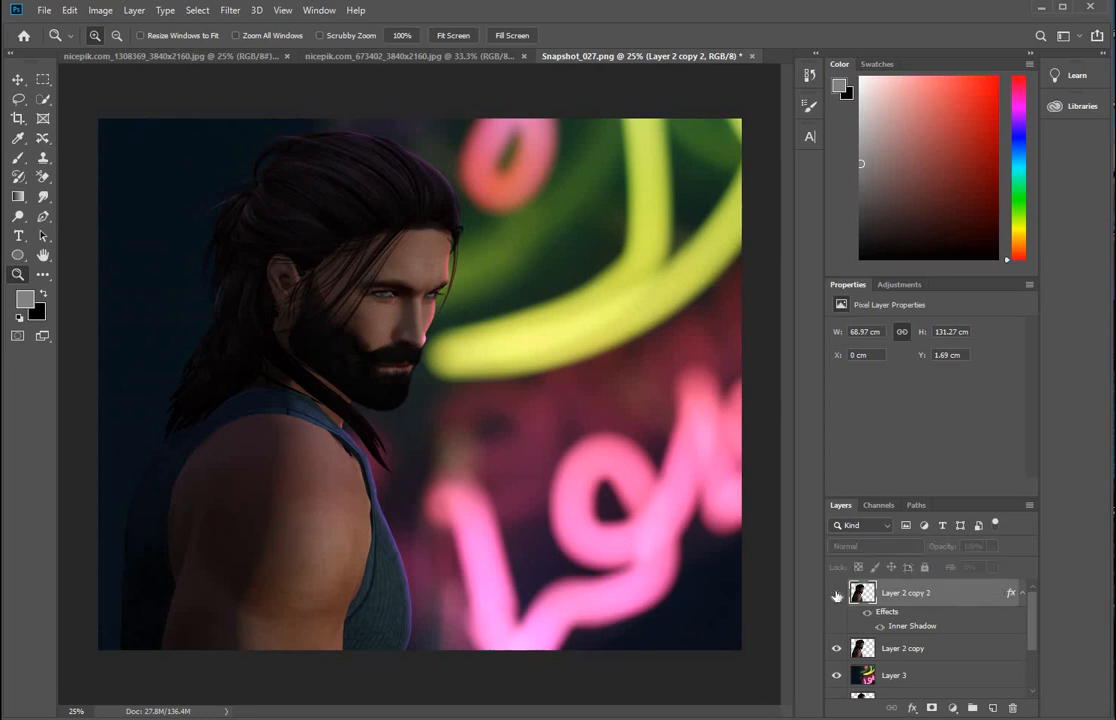
click(836, 594)
click(836, 594)
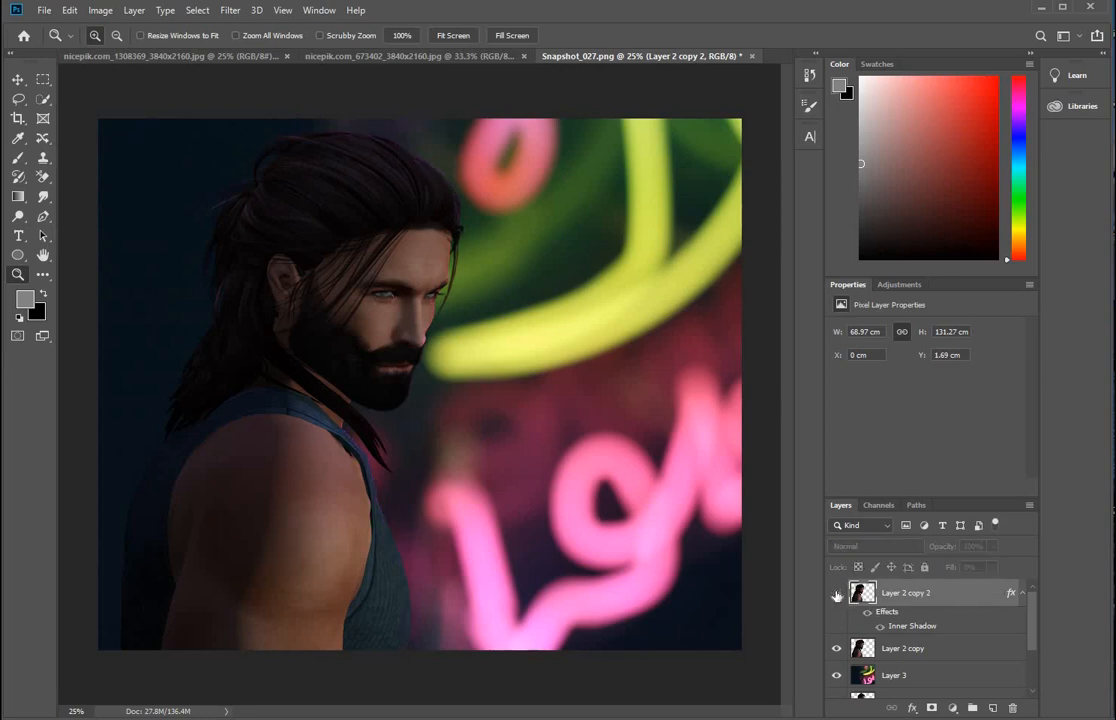
- Compare the rim light with Layer 2 copy 2 hidden and shown, and duplicate the layer with its effect
click(836, 594)
click(836, 594)
click(836, 594)
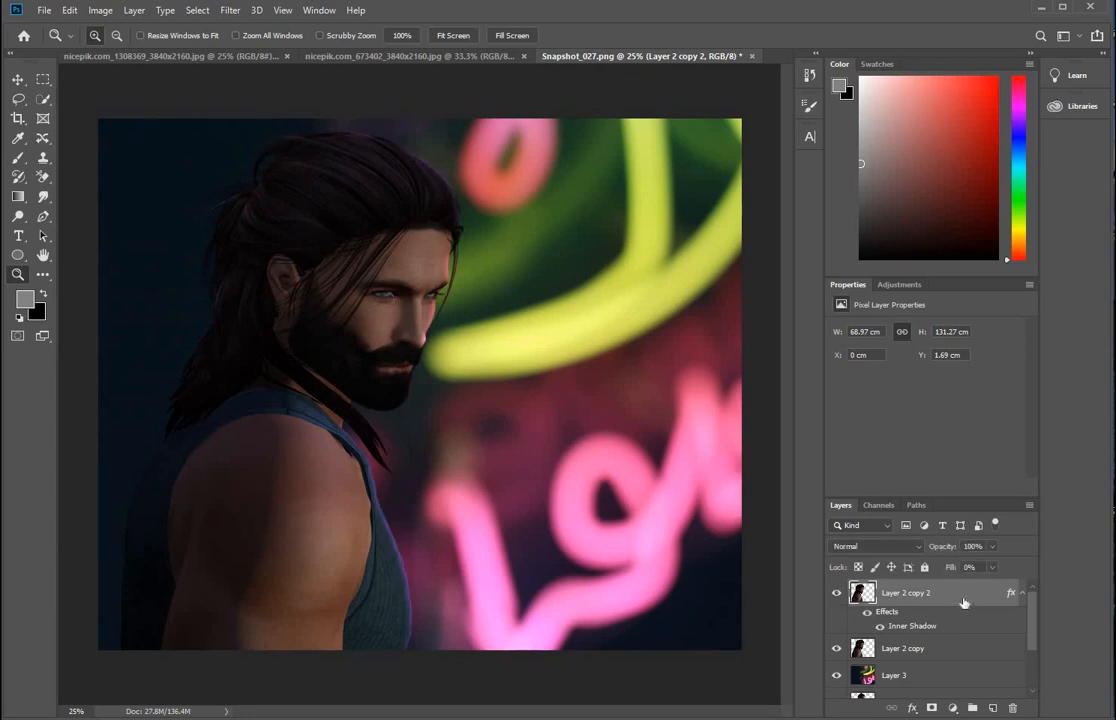
key(ctrl+j)
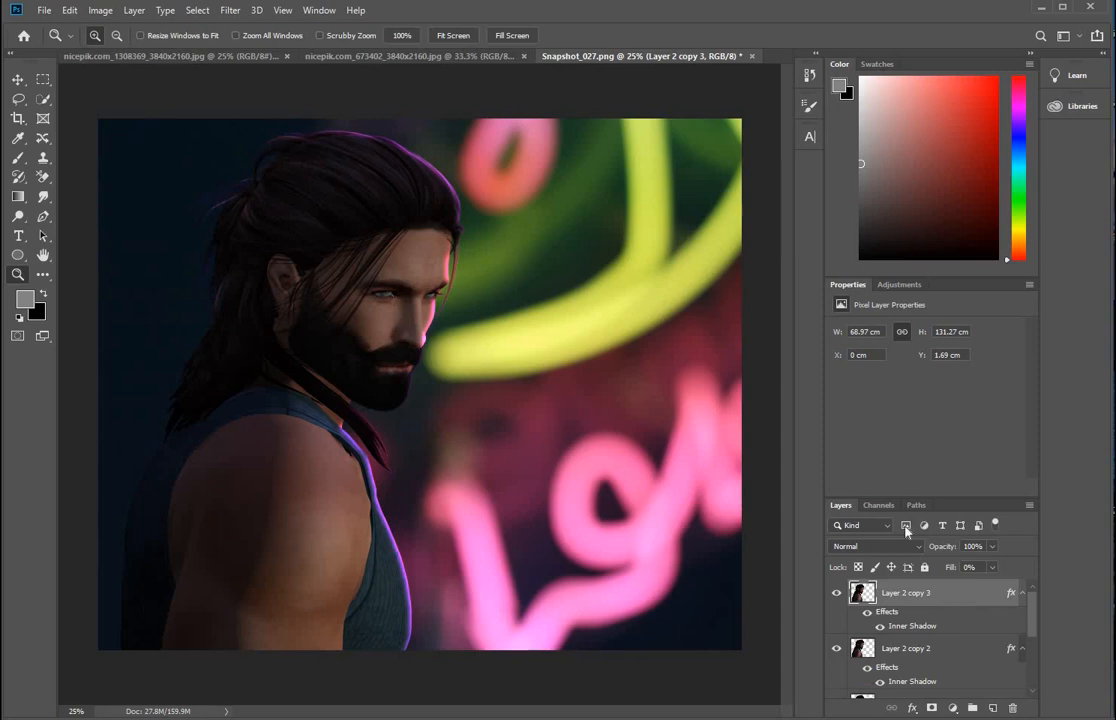
- Set the new top copy's Inner Shadow to 125 px size and 46 px distance and apply it
double_click(985, 598)
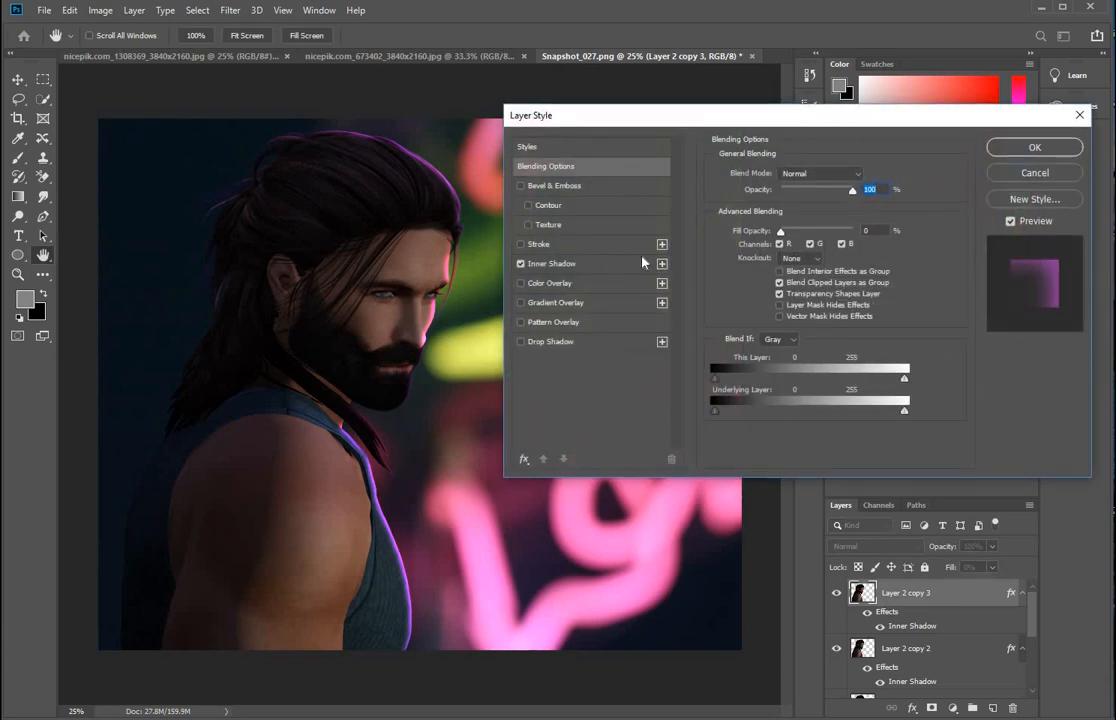
click(583, 264)
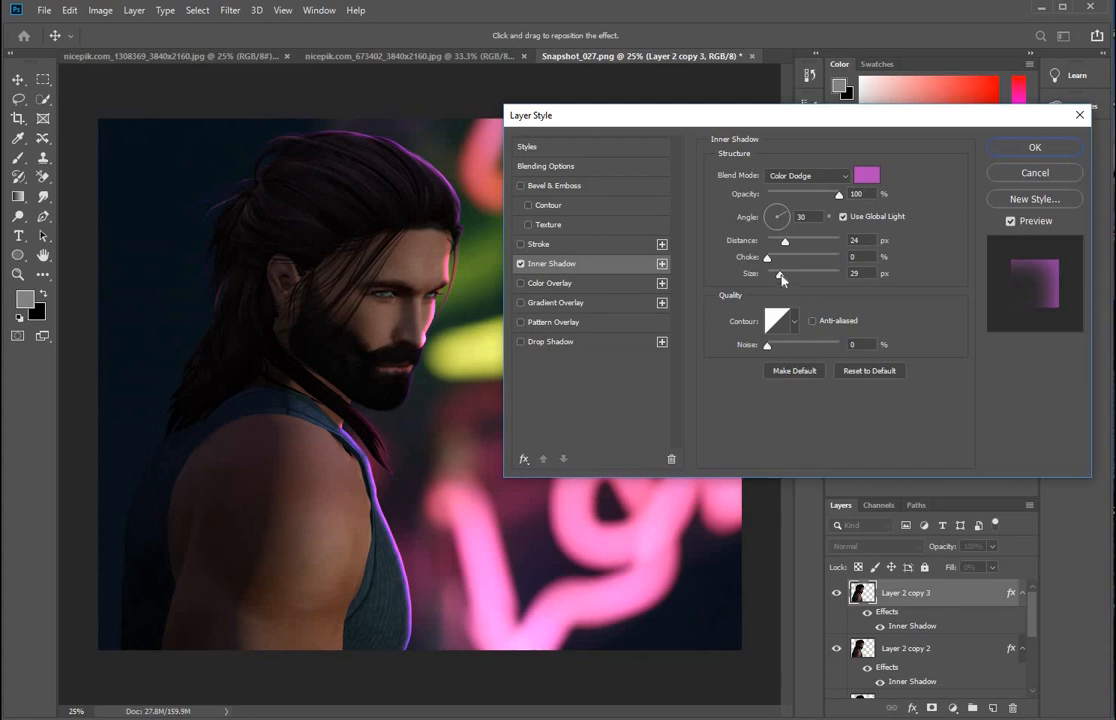
drag(780, 274, 799, 274)
text(5)
click(804, 275)
drag(817, 276, 806, 277)
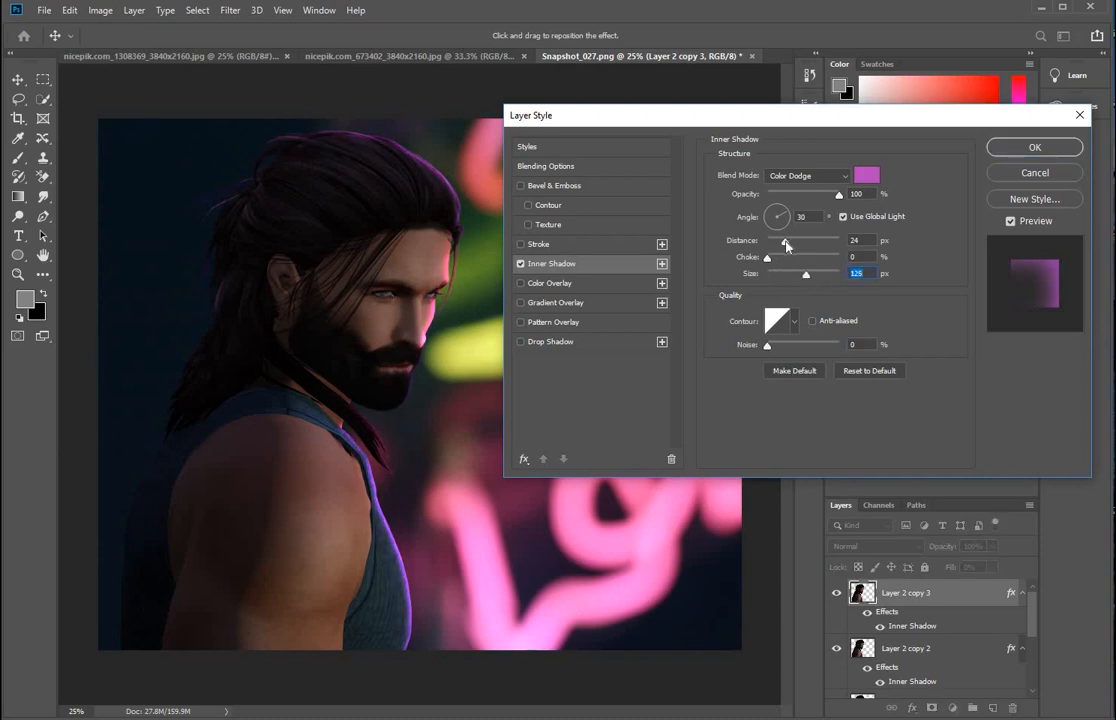
click(785, 246)
drag(795, 247, 803, 250)
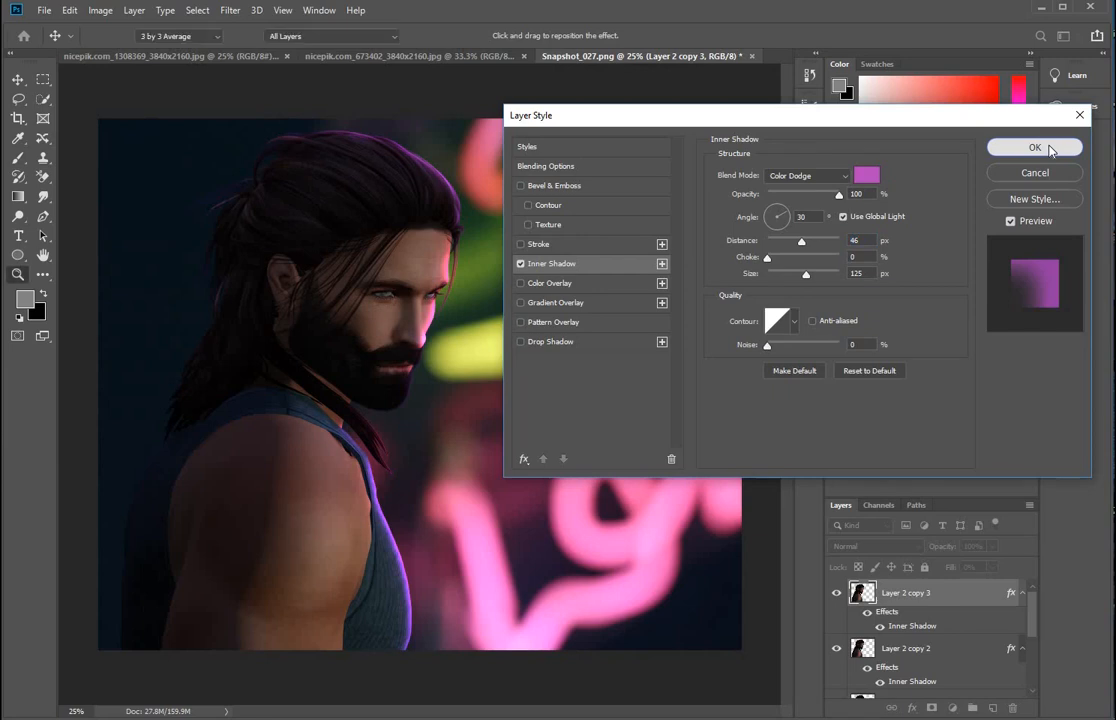
click(1050, 150)
key(z)
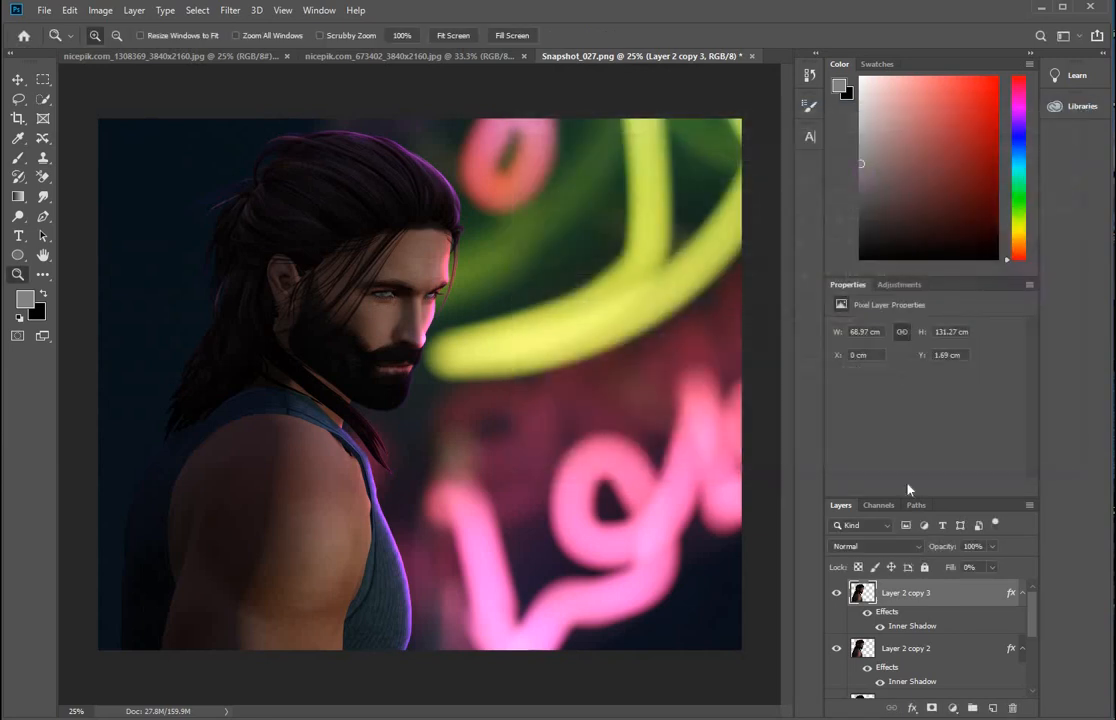
- Reduce the opacity of Layer 2 copy 3 to 84%
click(993, 547)
drag(992, 566, 981, 566)
click(994, 547)
- Lower the opacity of Layer 2 copy 2 to soften its thin rim light
click(958, 650)
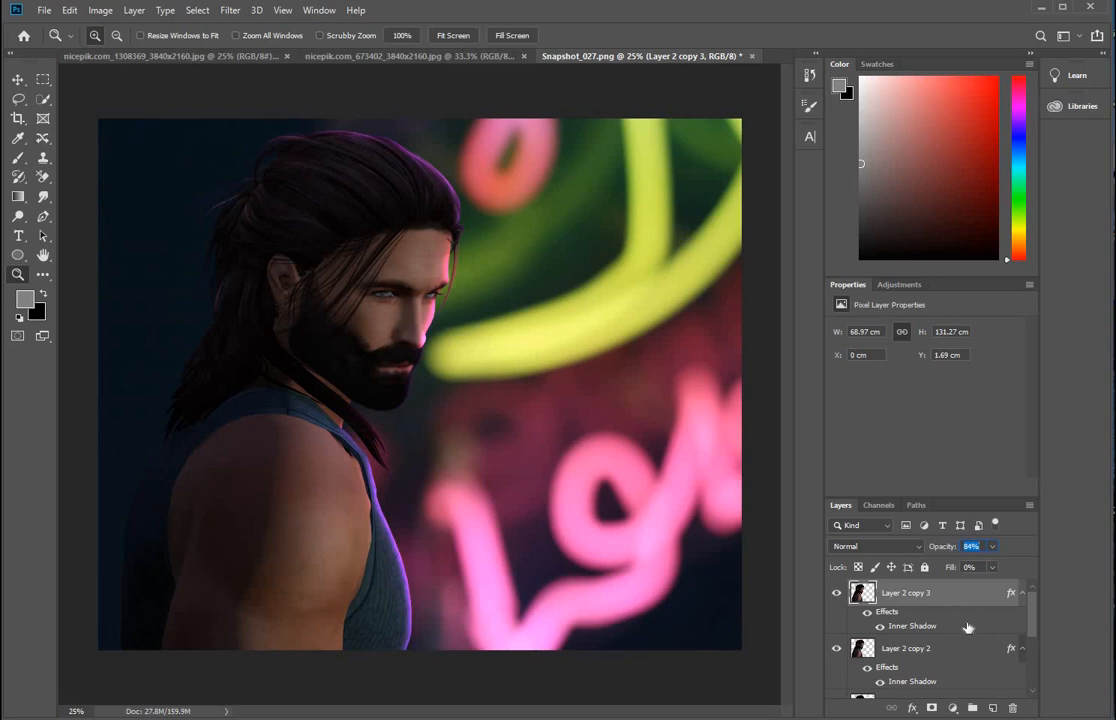
click(995, 568)
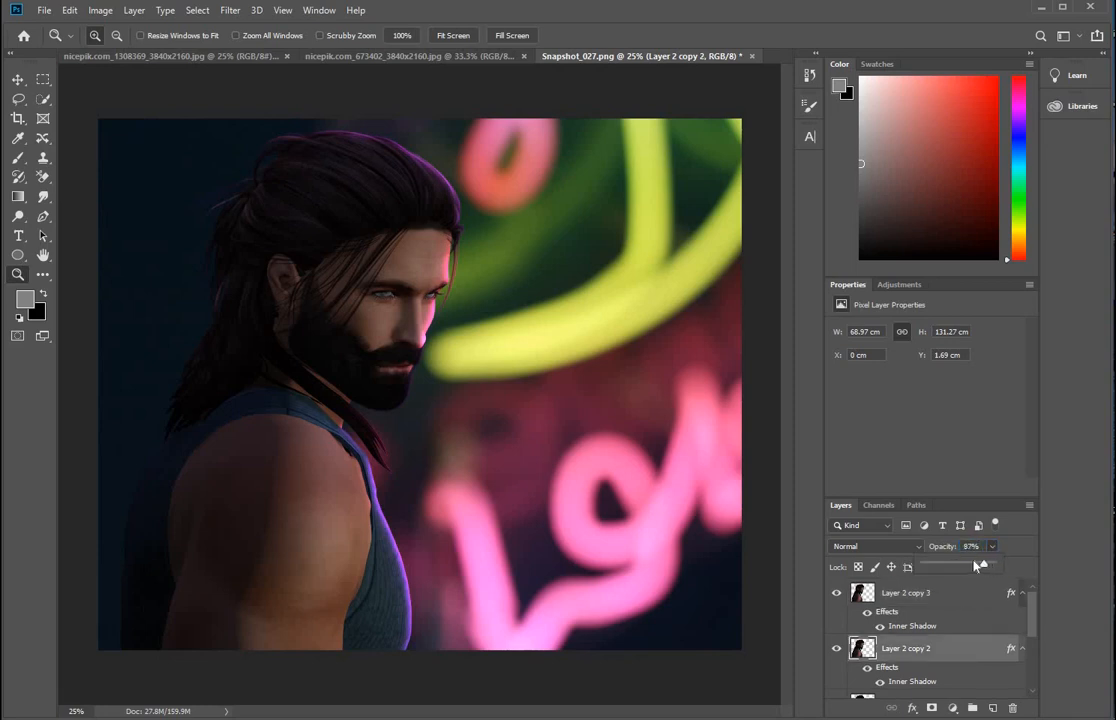
drag(968, 565, 967, 565)
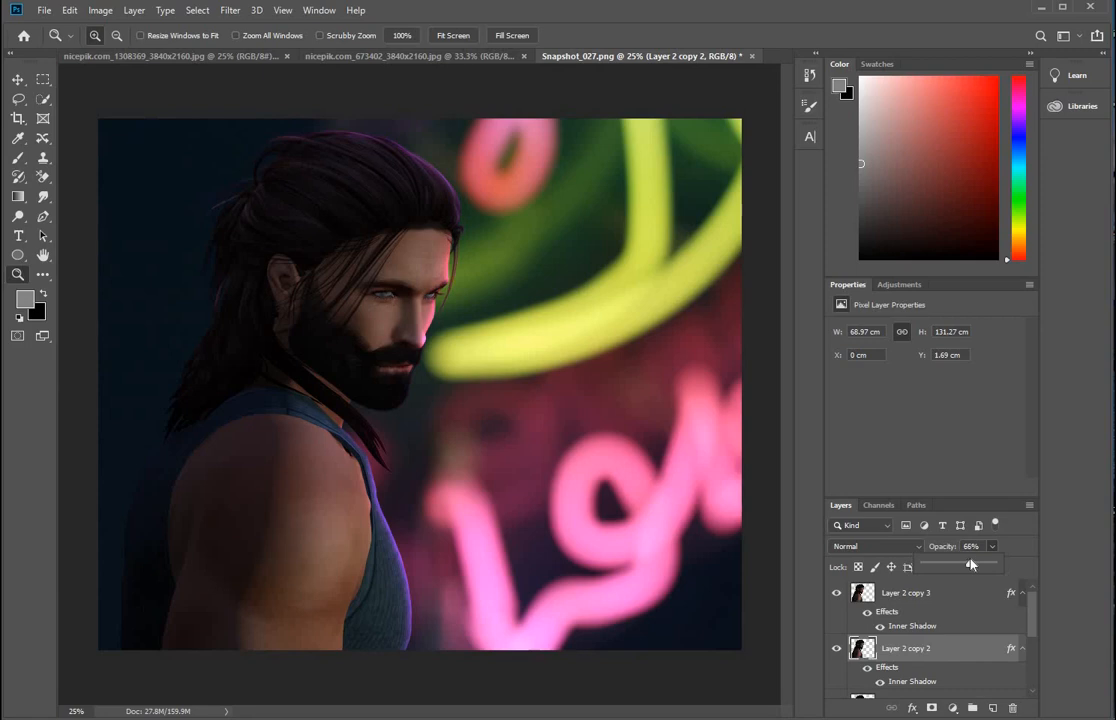
drag(970, 565, 963, 565)
- Add a Curves adjustment layer above Layer 2 copy 3 and raise the RGB midtones to brighten the image
click(953, 708)
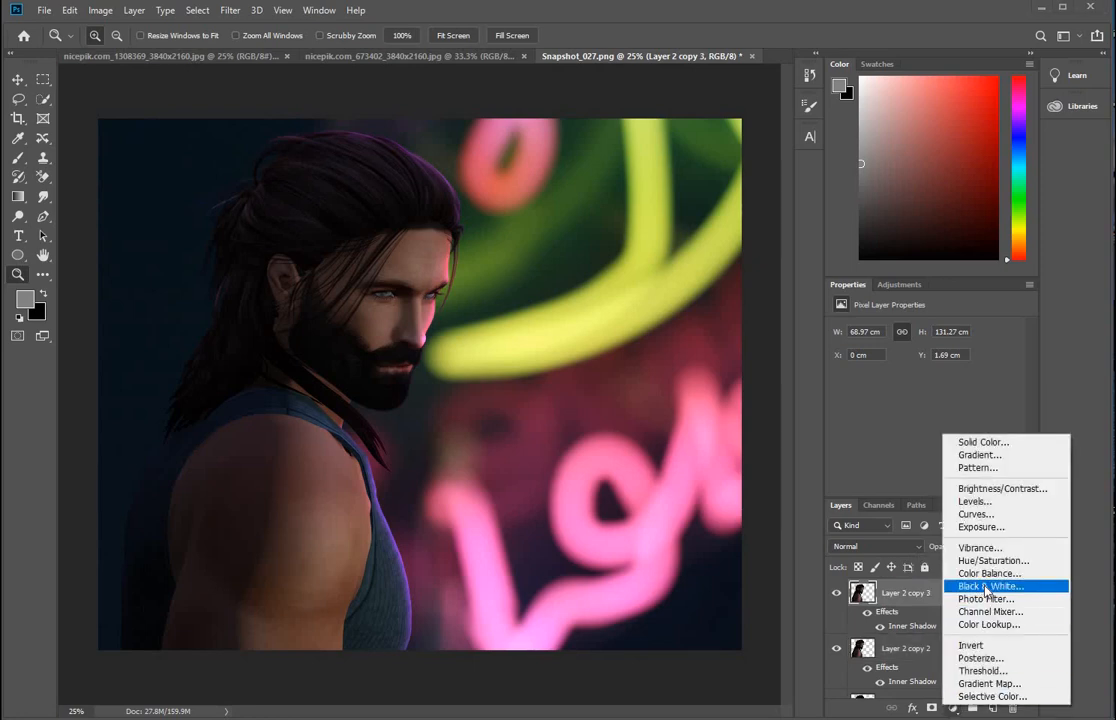
click(972, 514)
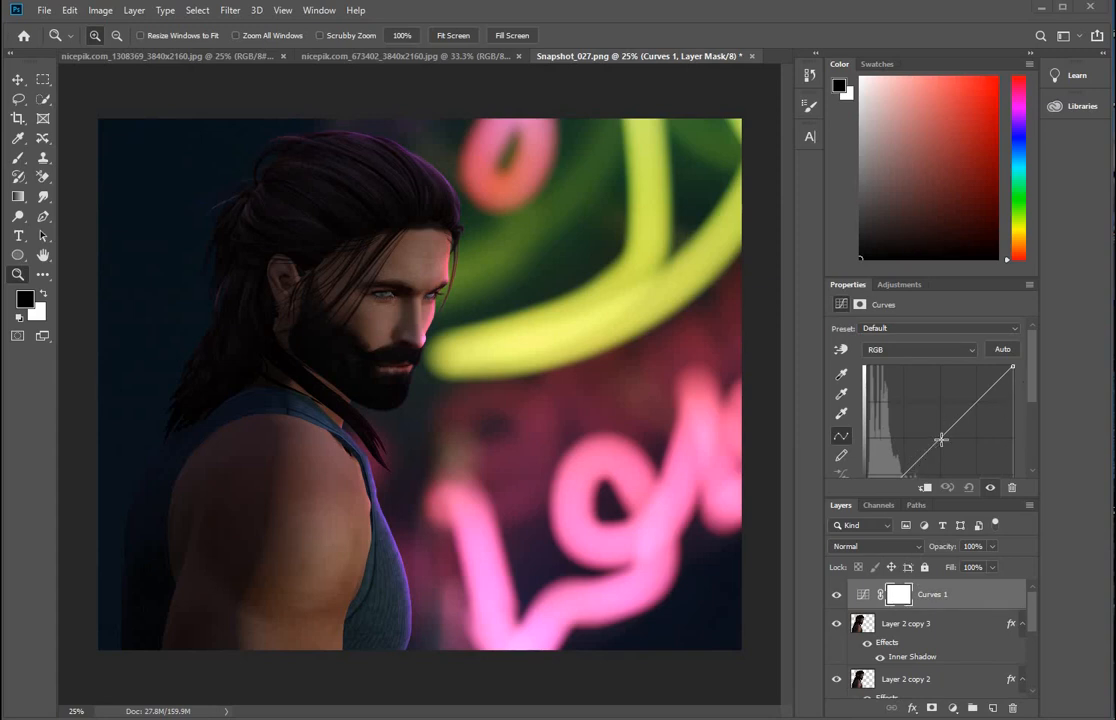
drag(936, 438, 914, 423)
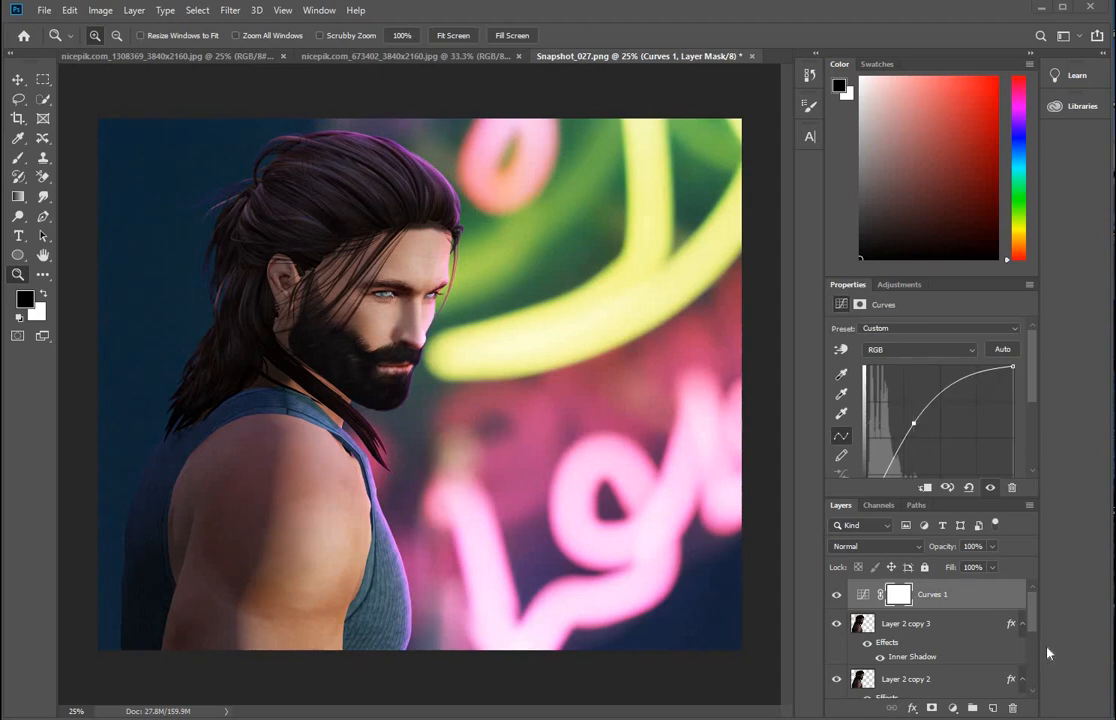
- Invert the Curves 1 mask to black and ready the Brush tool with a soft round tip and white foreground
click(900, 596)
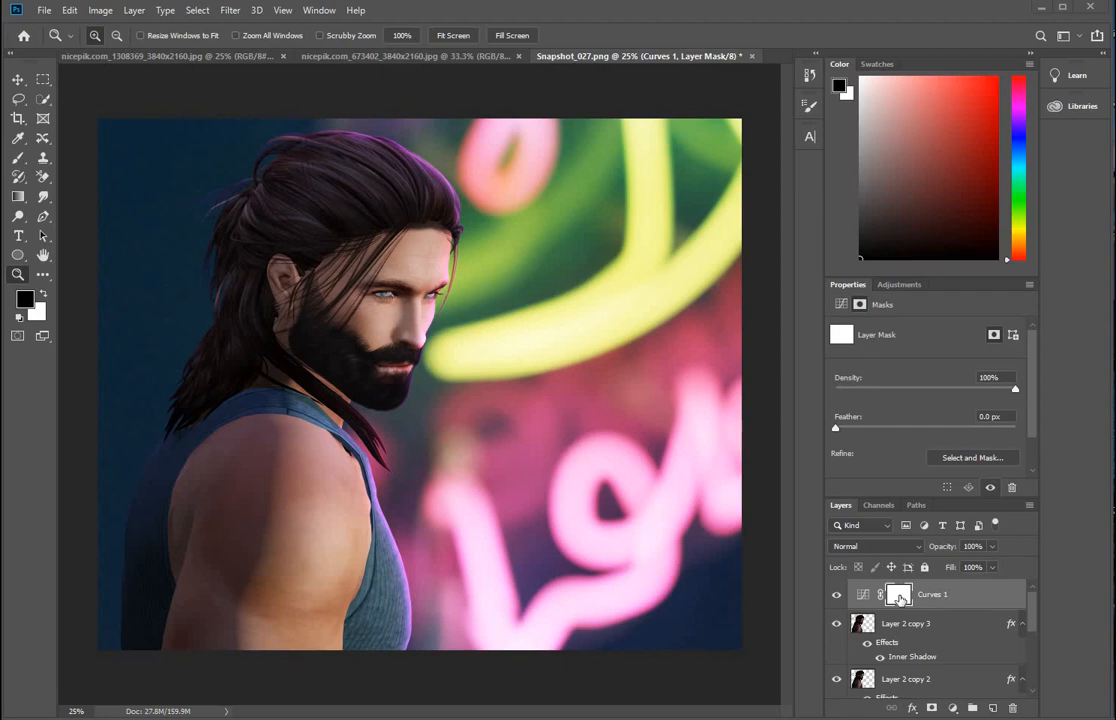
key(ctrl+i)
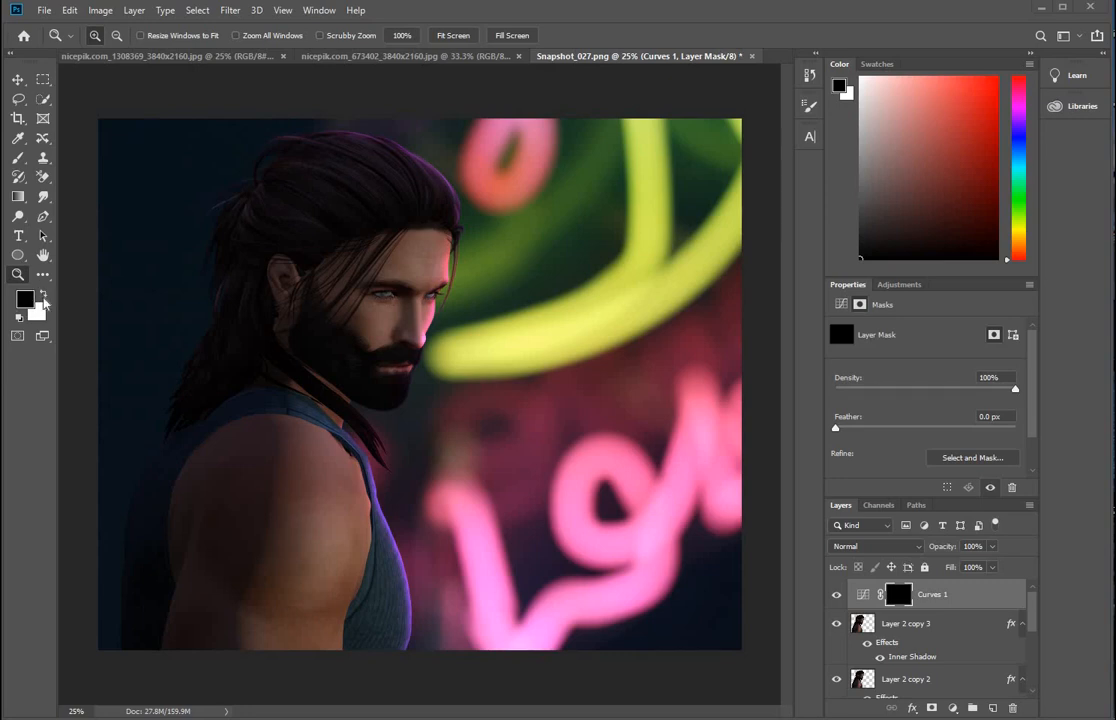
key(x)
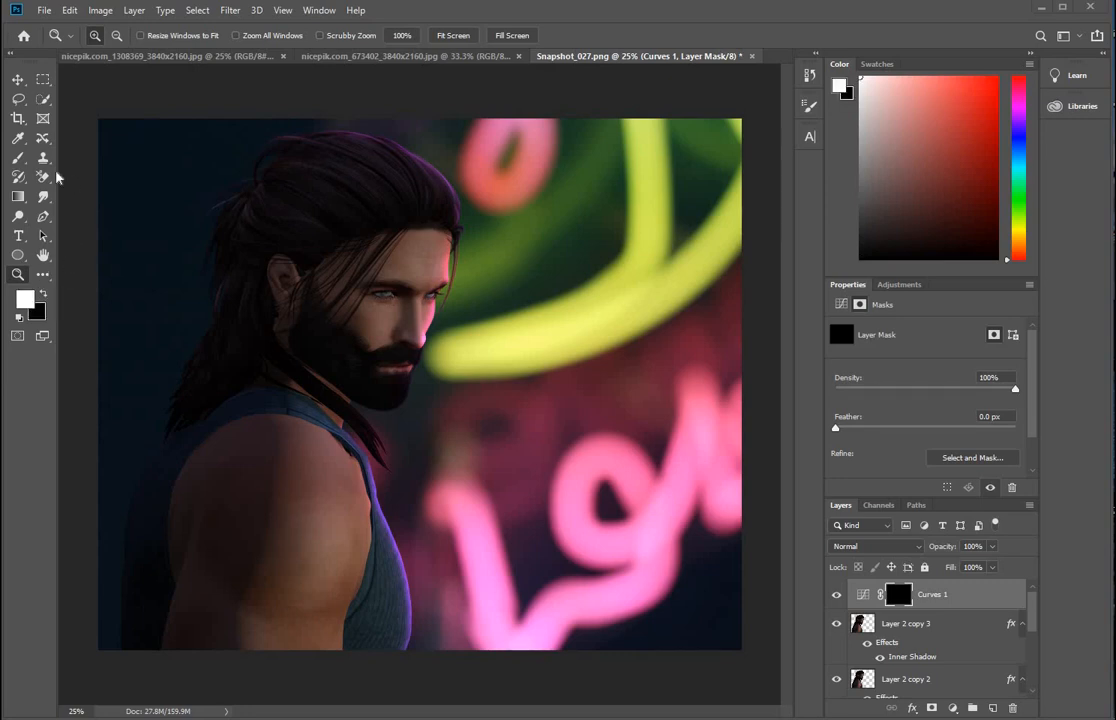
click(17, 158)
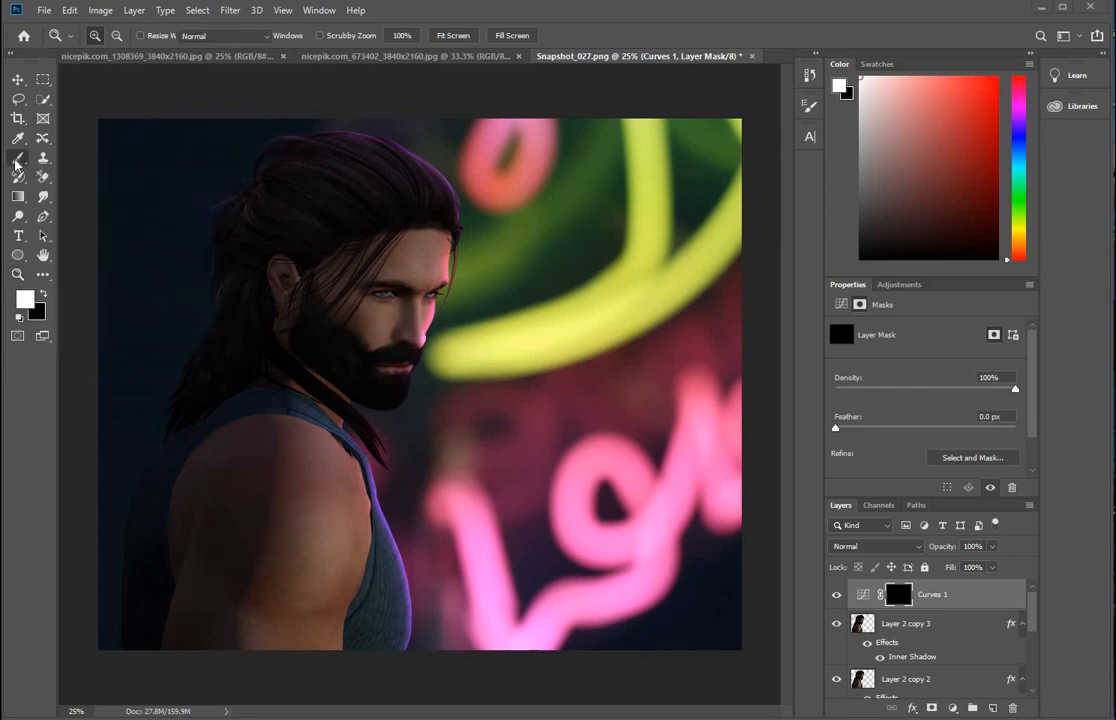
click(114, 37)
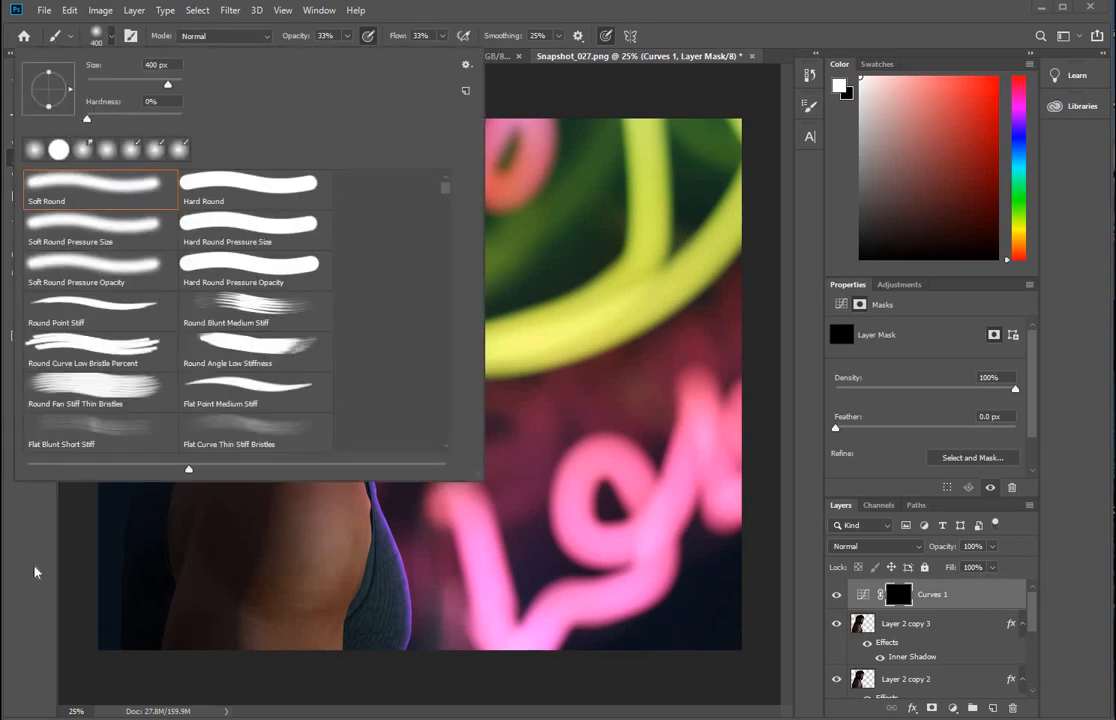
click(34, 499)
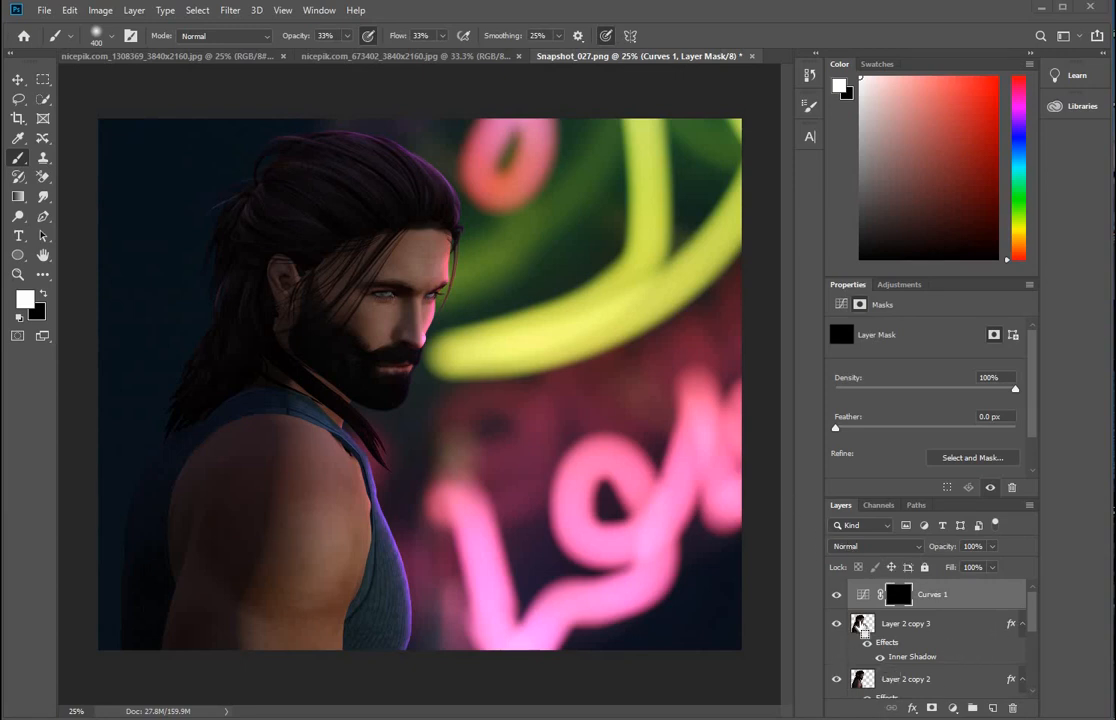
- Load the man's outline from Layer 2 copy 3 as a selection and paint white highlights over his face, hair and arm on the Curves 1 mask
ctrl+click(864, 628)
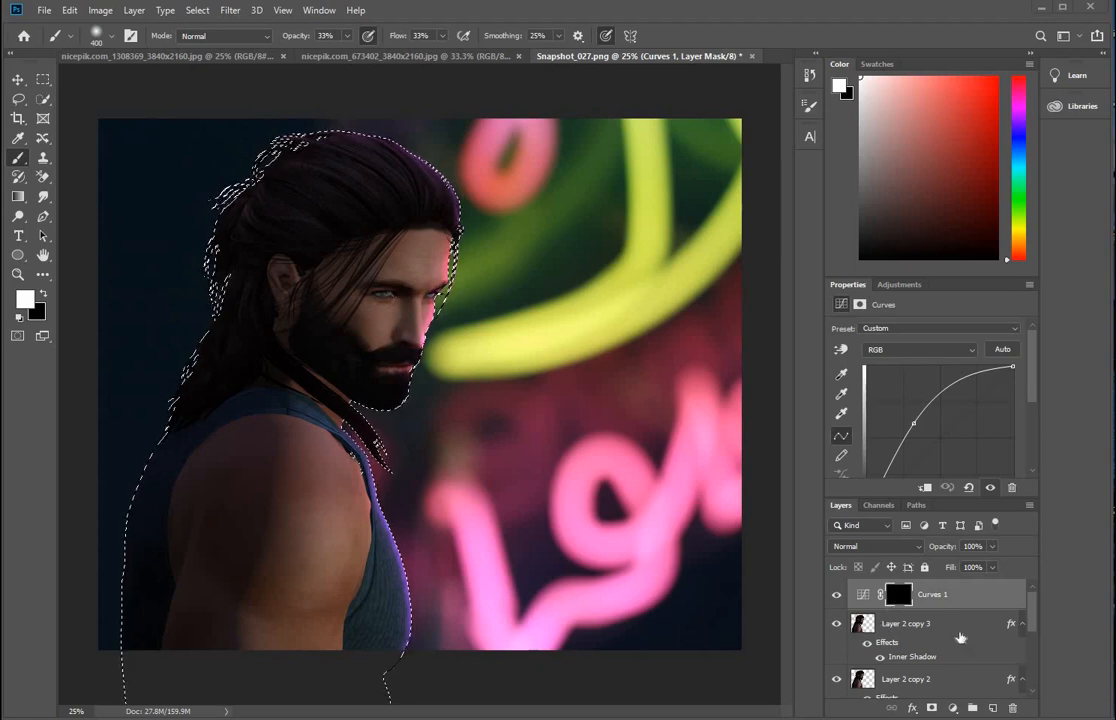
click(895, 597)
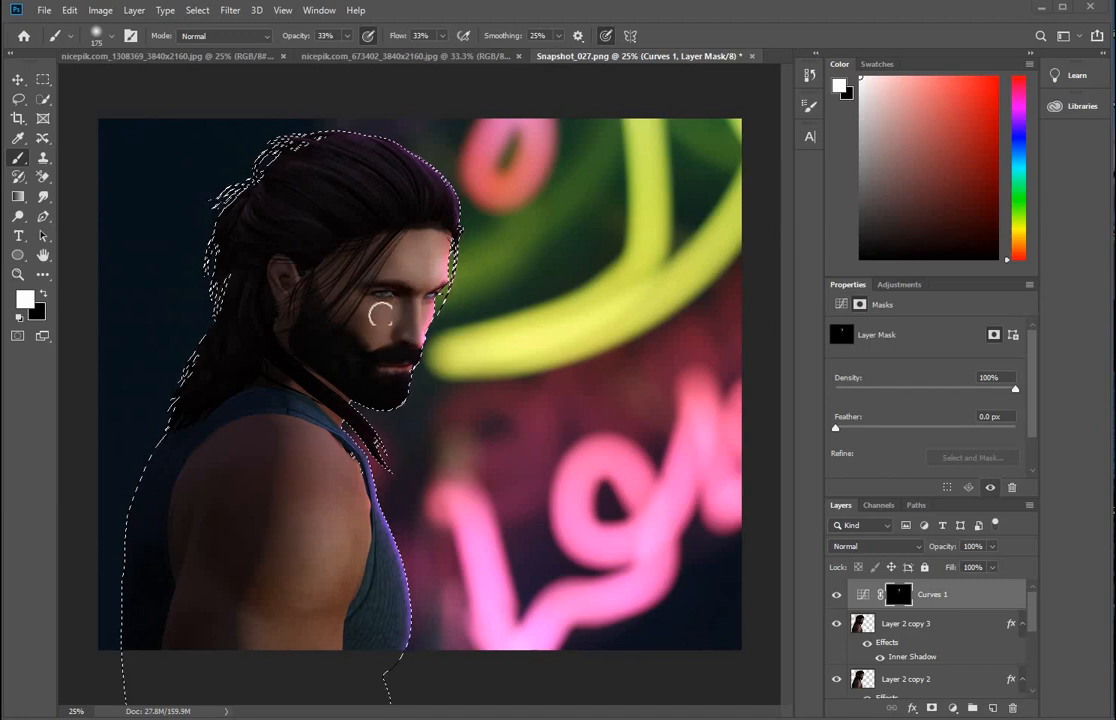
drag(380, 314, 376, 341)
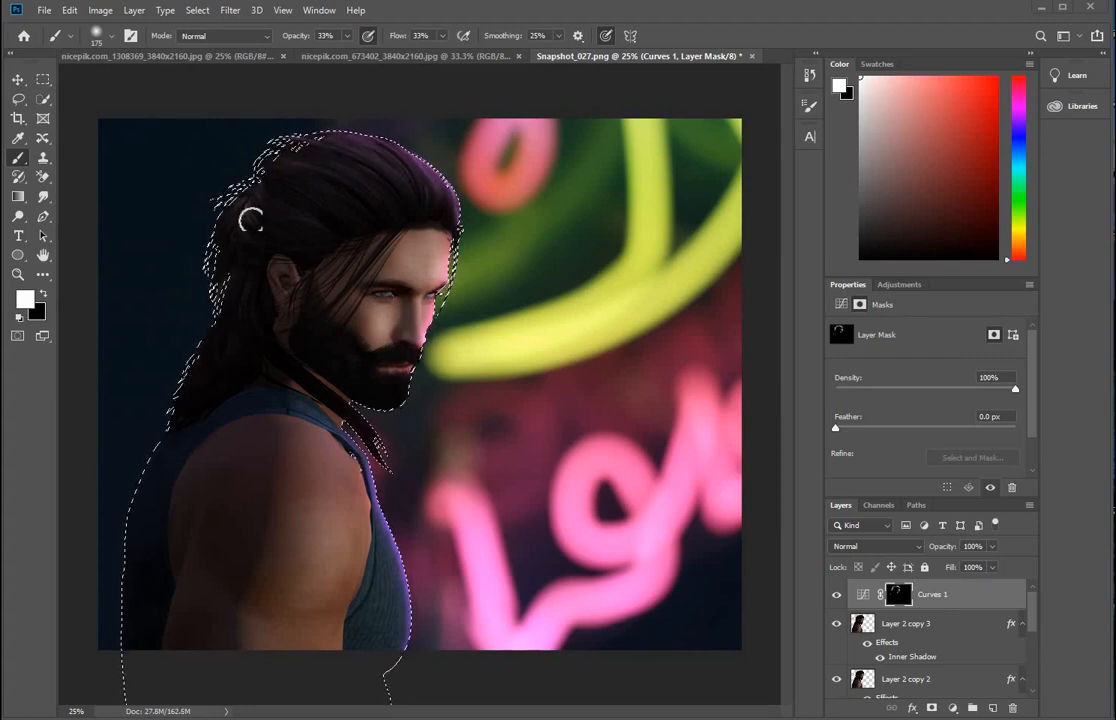
key(bracketright)
key(bracketright)
key(bracketright)
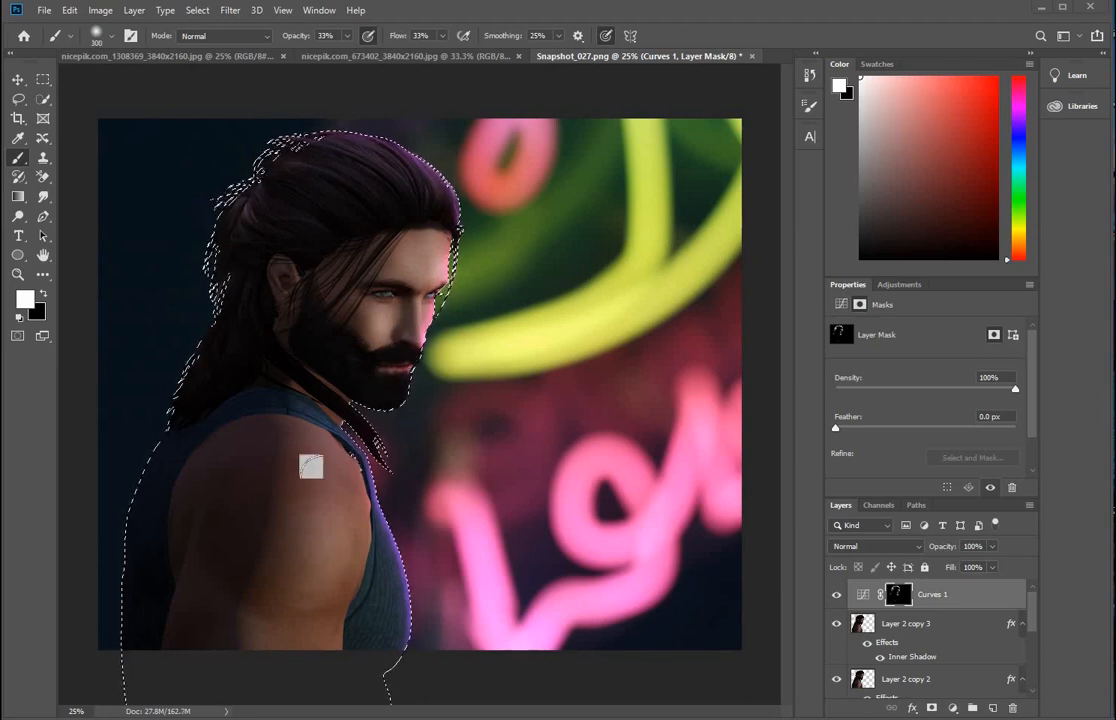
mouse_move(386, 598)
mouse_down()
mouse_move(346, 663)
mouse_move(294, 598)
mouse_move(330, 560)
mouse_up()
- Set the brush to 64% opacity, 66% flow and 150 px, strengthen the man's highlights on the Curves 1 mask and deselect
click(347, 36)
click(356, 53)
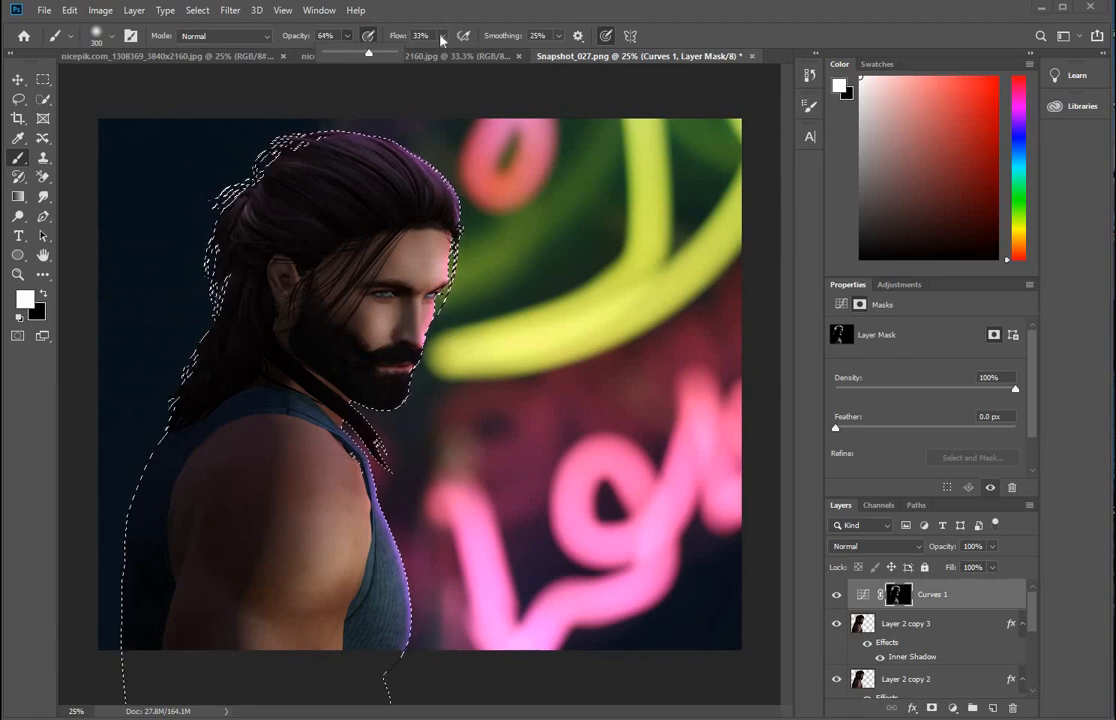
click(442, 37)
click(452, 53)
click(190, 180)
key(bracketleft)
key(bracketleft)
key(bracketleft)
key(bracketleft)
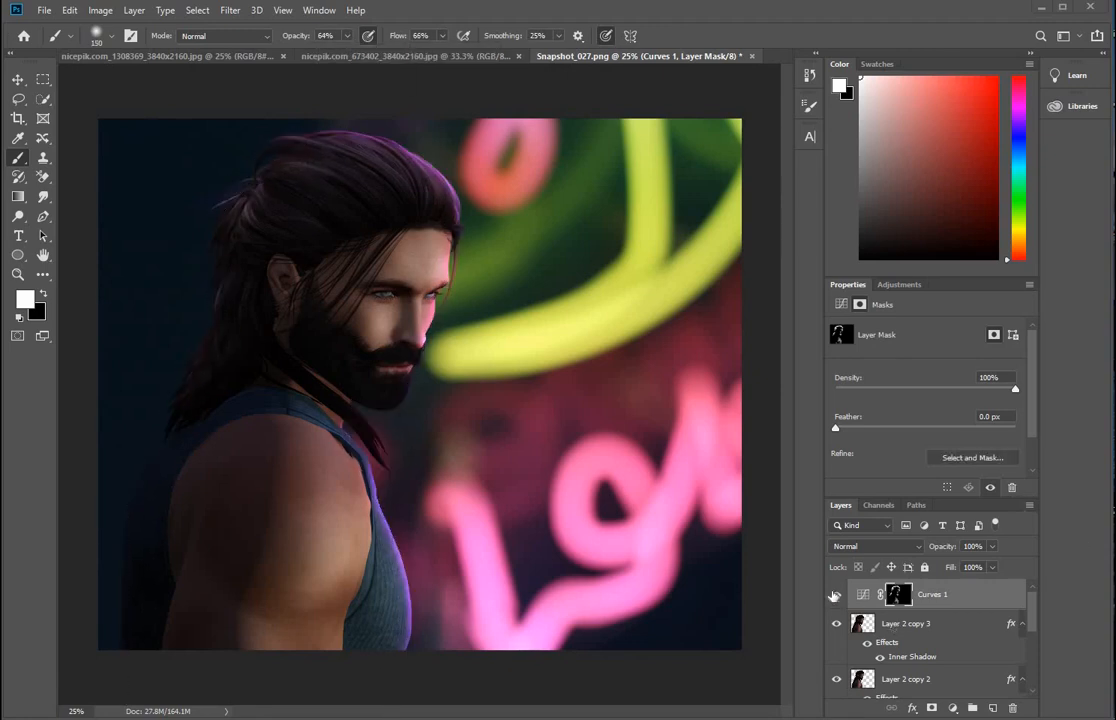
key(ctrl+d)
- Switch the brush to black with 22% opacity and 14% smoothing
click(43, 293)
click(347, 36)
click(319, 53)
click(559, 36)
click(551, 53)
- Compare the image with the Curves 1 adjustment hidden and shown
click(837, 595)
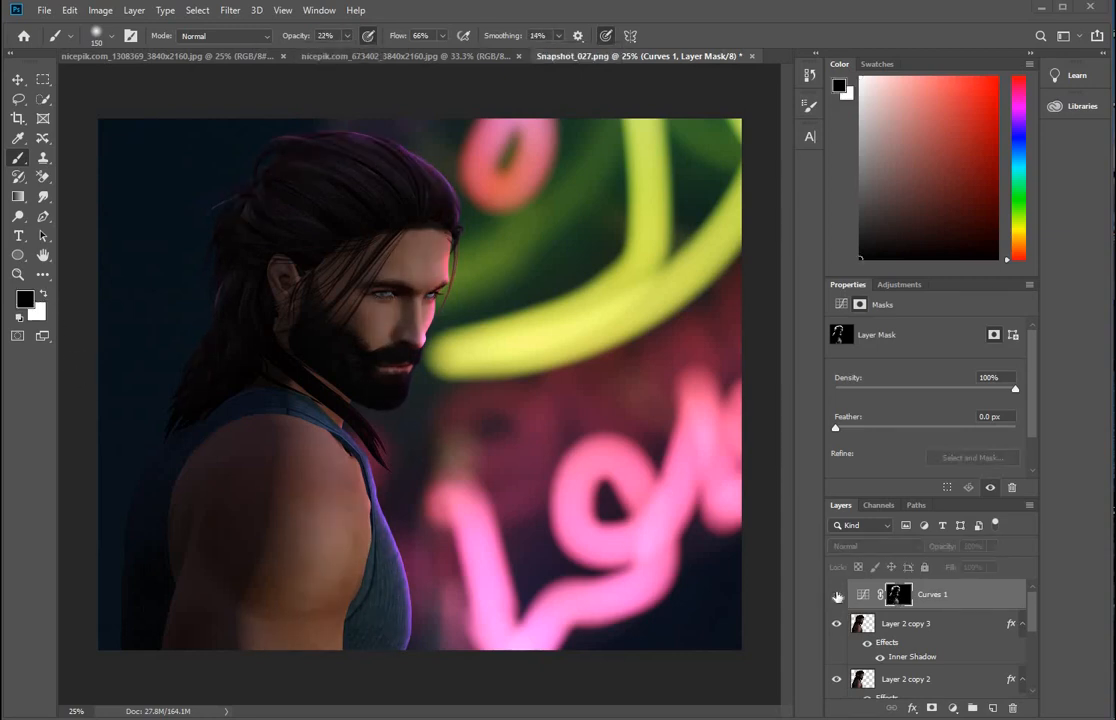
click(837, 595)
click(837, 595)
click(837, 595)
- Resize the black brush to 200 px while touching up the highlights on the Curves 1 mask
key(bracketright)
key(bracketleft)
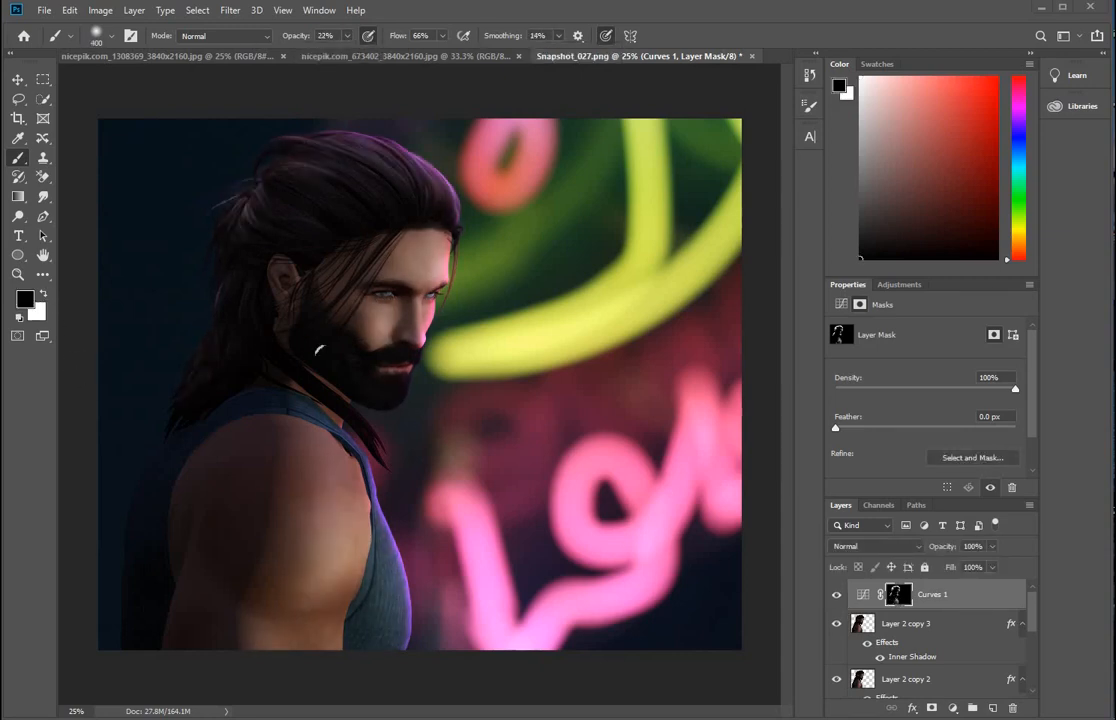
key(bracketleft)
key(bracketleft)
key(bracketleft)
key(bracketright)
key(bracketright)
key(bracketright)
key(bracketright)
key(bracketright)
- Add a second Curves adjustment layer, pull the RGB midtones down to darken the image, and invert its mask to black
click(952, 707)
click(990, 522)
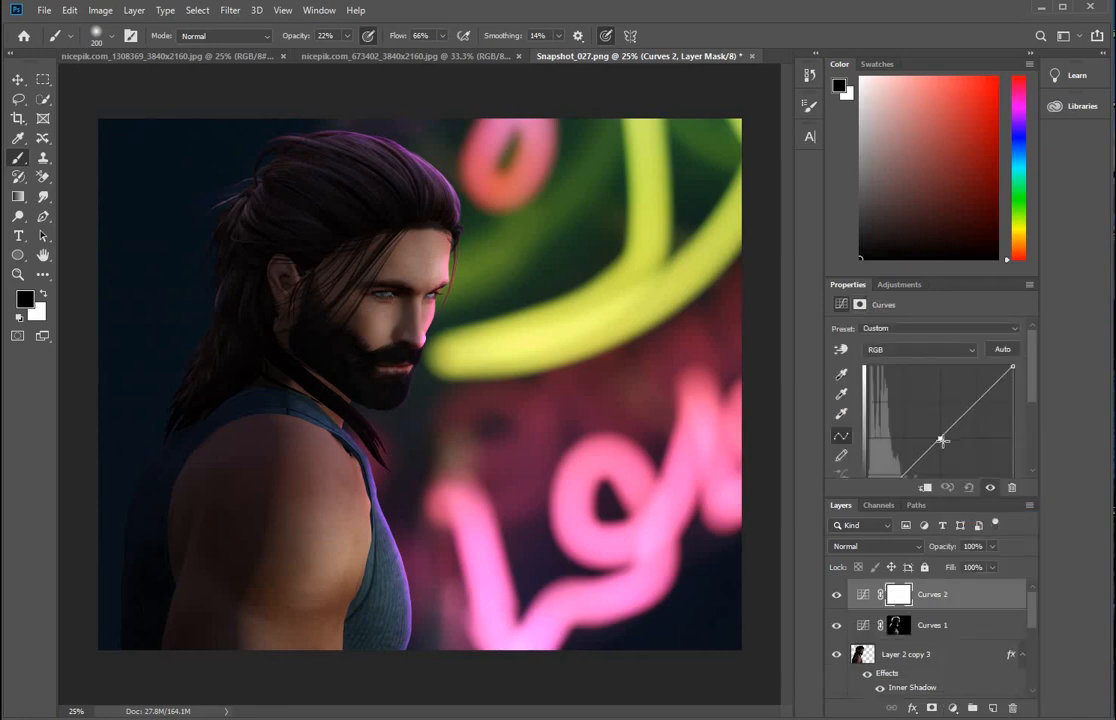
drag(941, 439, 961, 455)
click(899, 595)
key(ctrl+i)
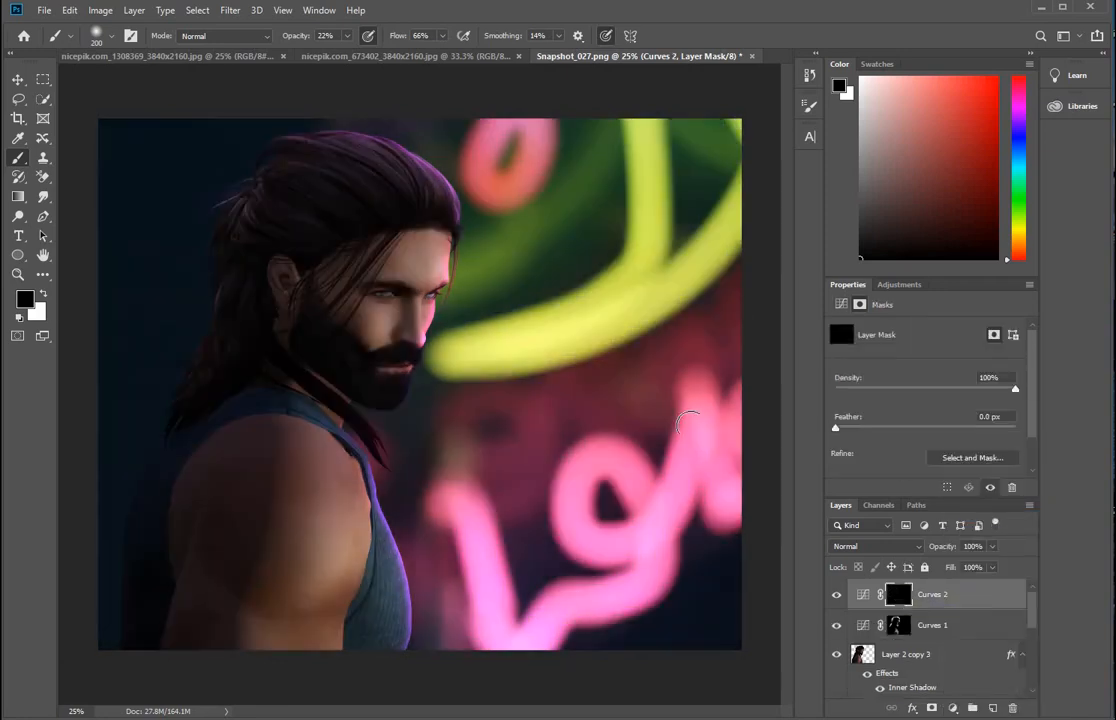
- Set a white brush to 35% opacity, 31% flow and 500 px and paint shadow behind the man's back on the Curves 2 mask
key(x)
drag(442, 36, 359, 54)
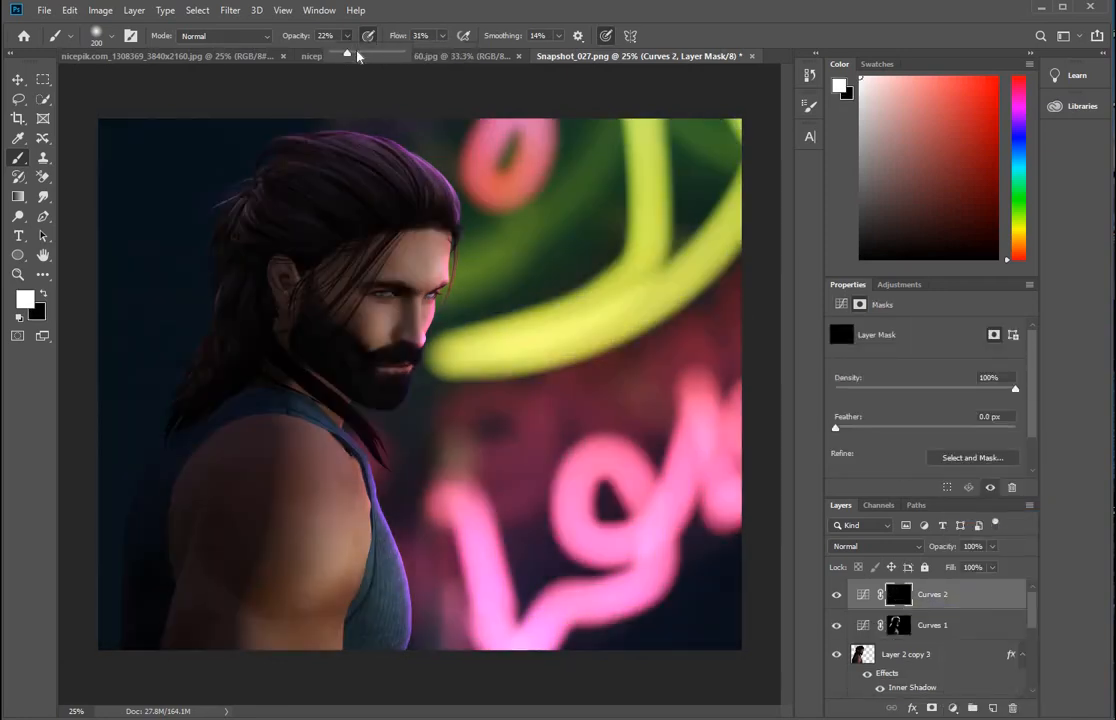
click(898, 597)
key(])
key(])
key(])
key(])
key(])
key(])
key(])
key(])
key(])
key(])
key(])
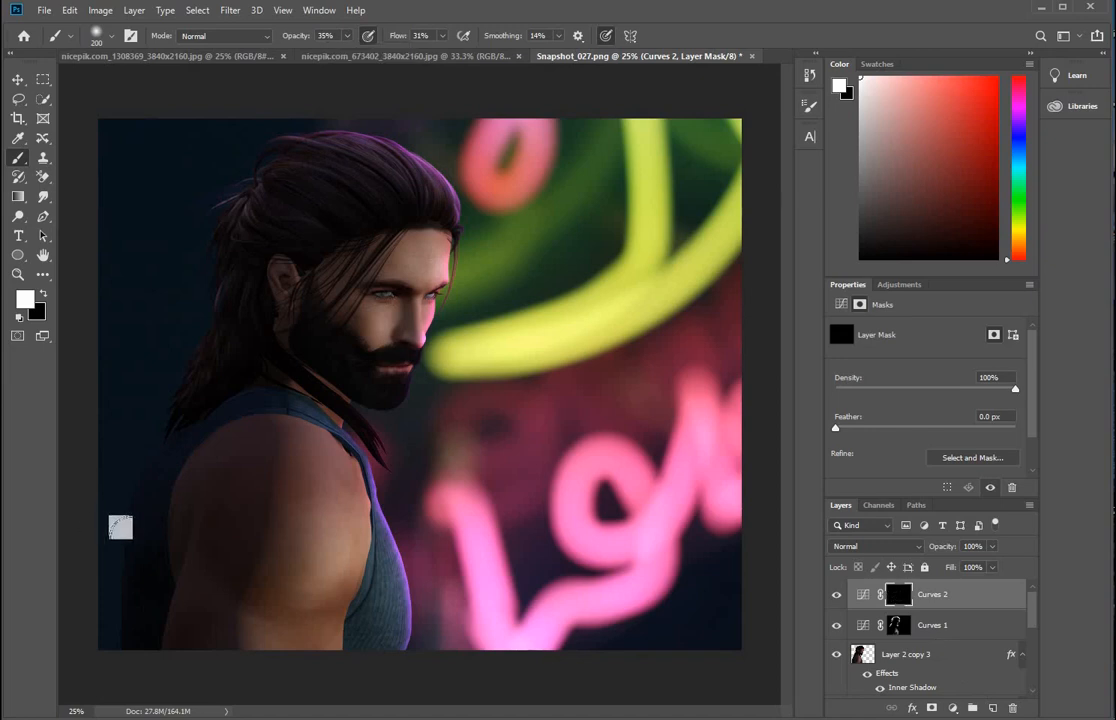
click(120, 526)
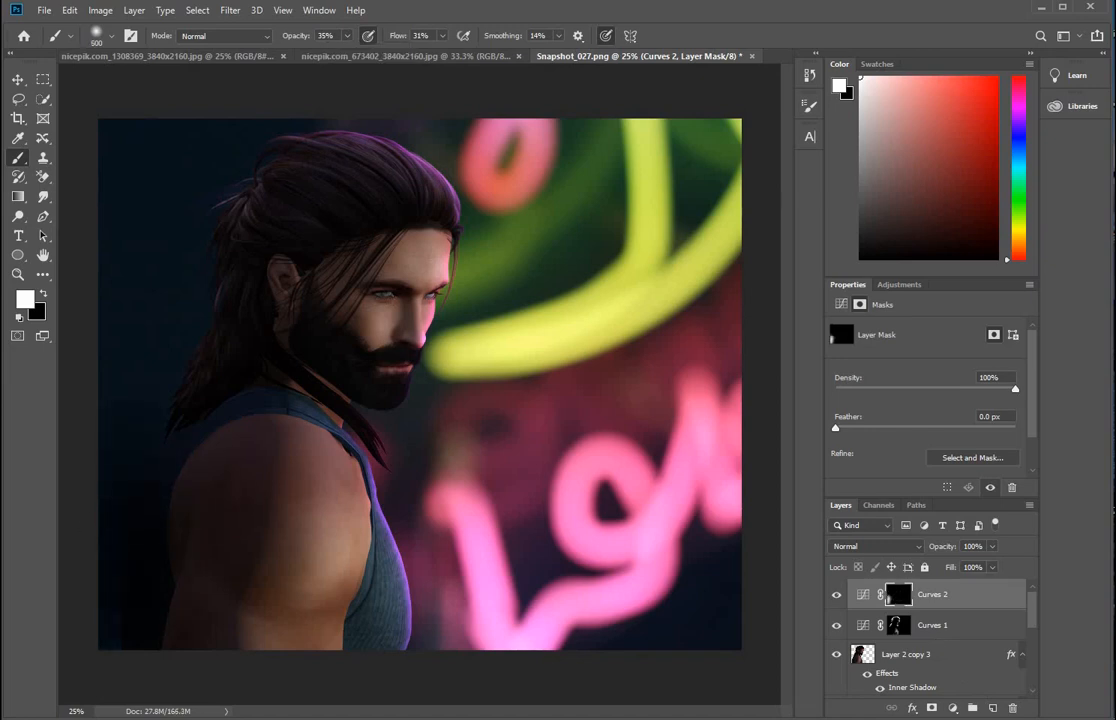
- Select everything outside the man's outline and darken the background behind him on the Curves 2 mask with an 800 px brush
ctrl+click(862, 655)
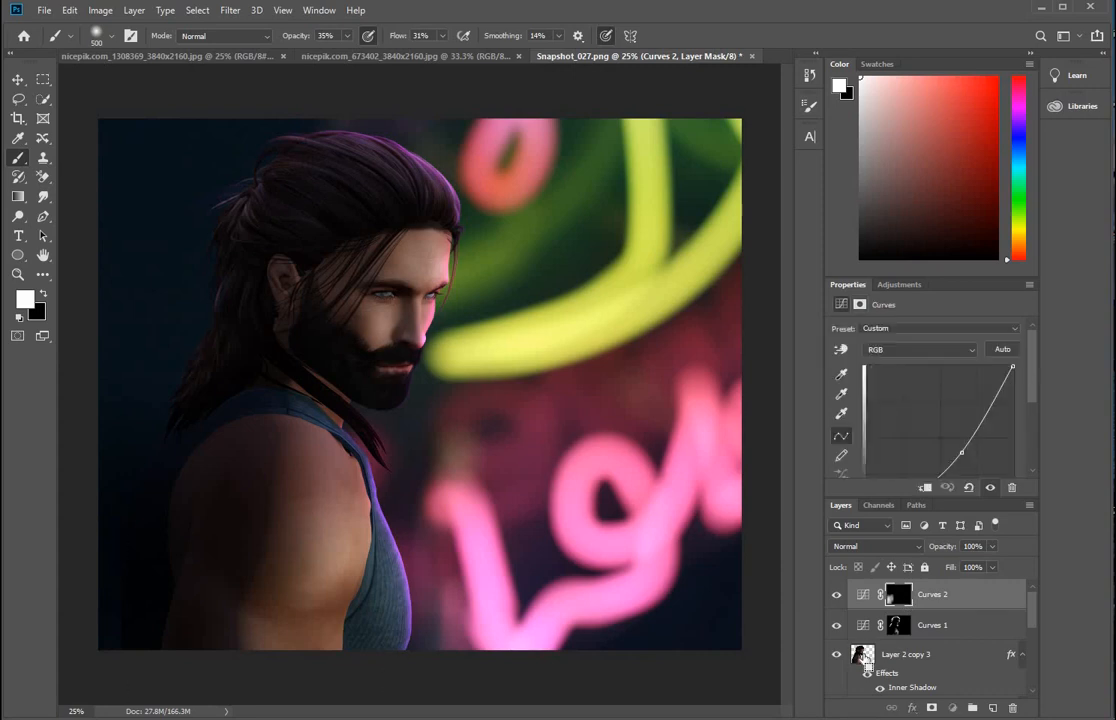
click(197, 10)
click(214, 80)
key(])
key(])
key(])
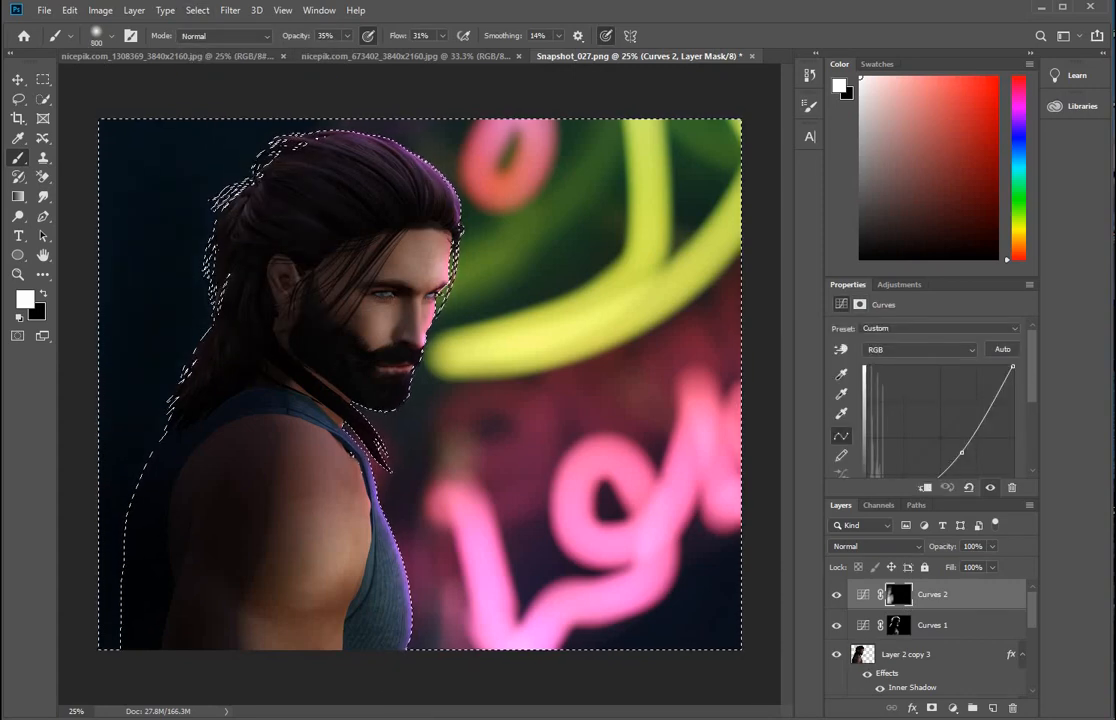
drag(150, 200, 135, 420)
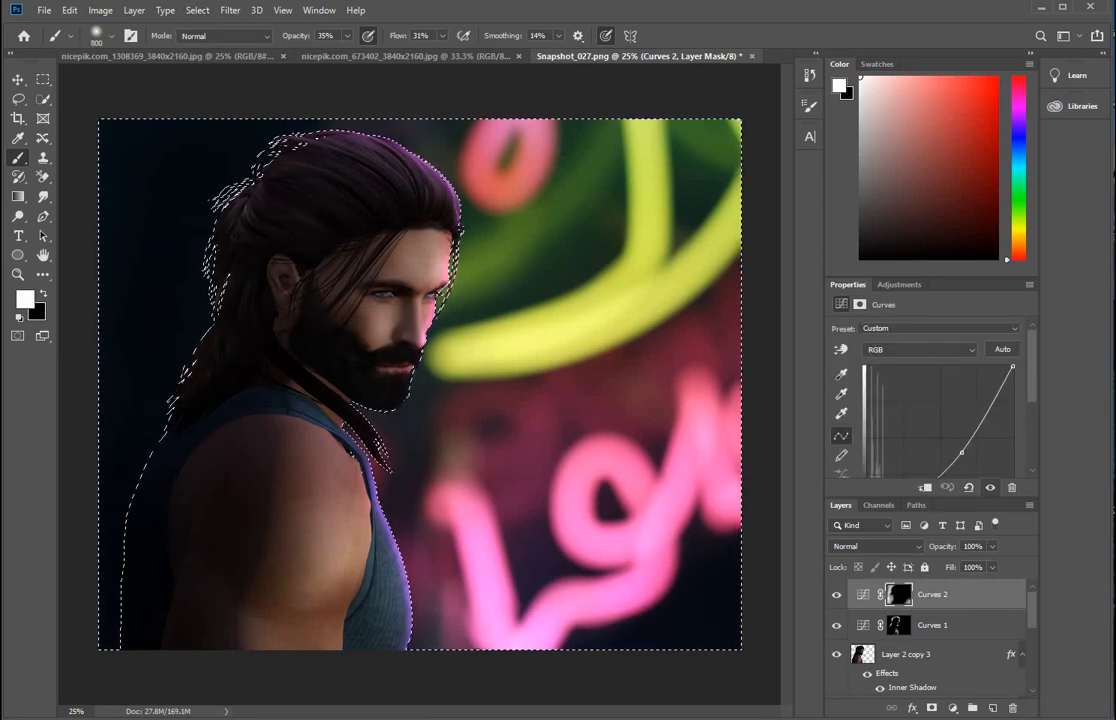
- Clear the selection, then hide and show Layer 2 copy to check which part of the man it contributes
key(ctrl+d)
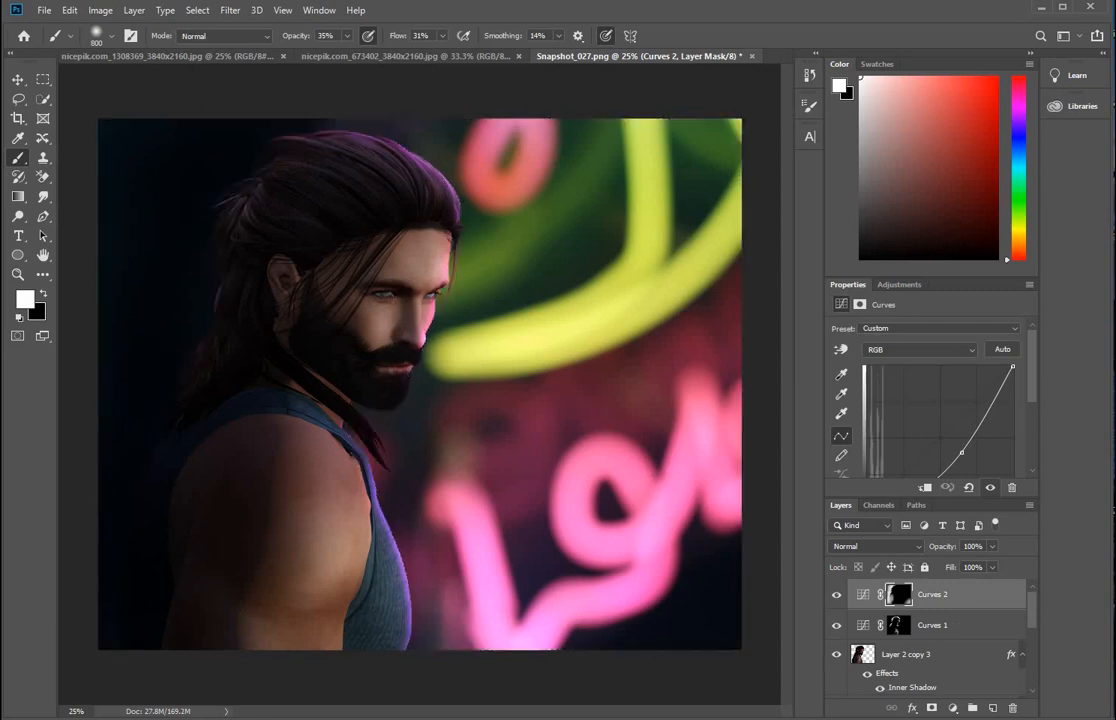
scroll(960, 620, down, 5)
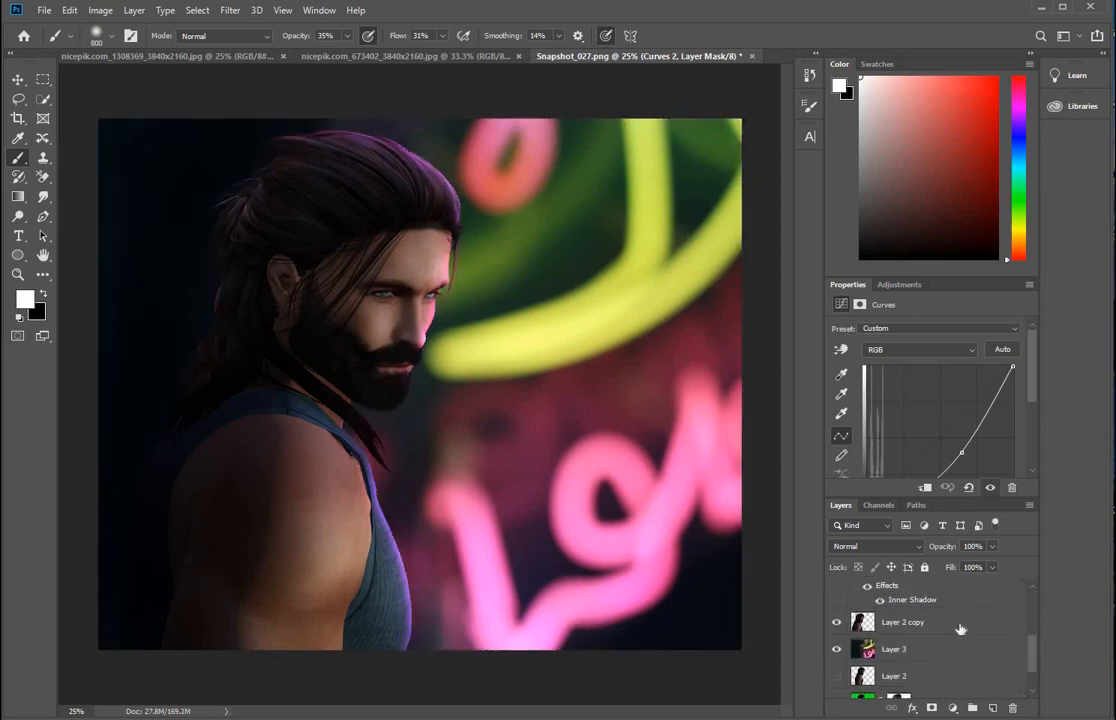
click(885, 622)
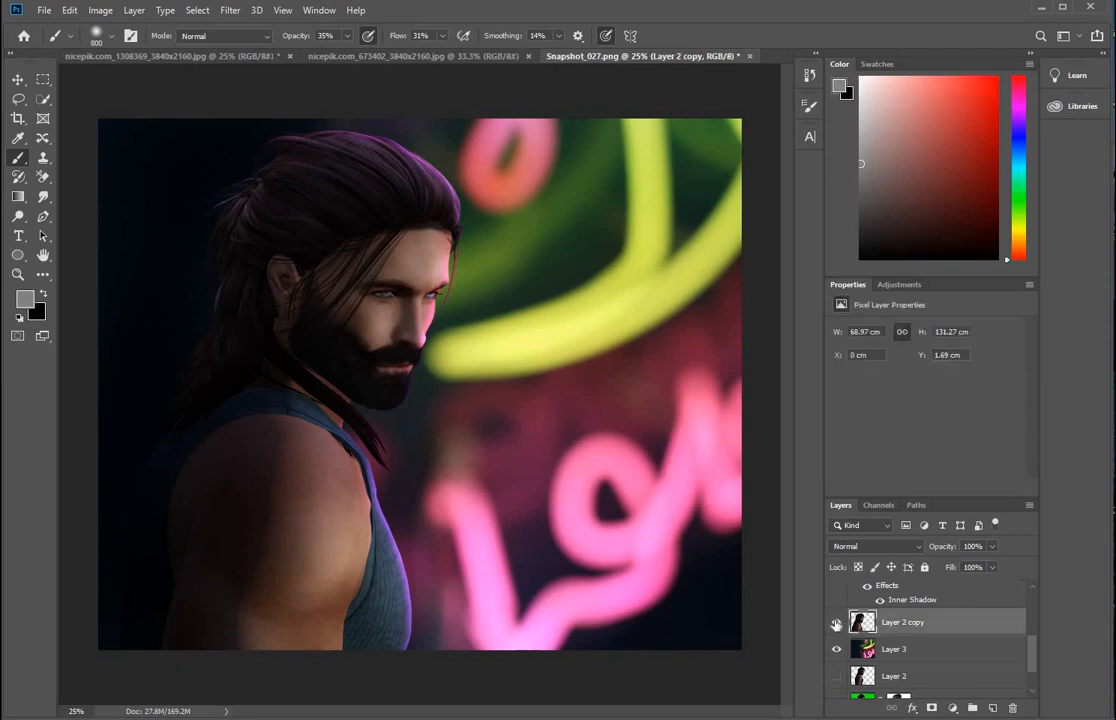
click(836, 622)
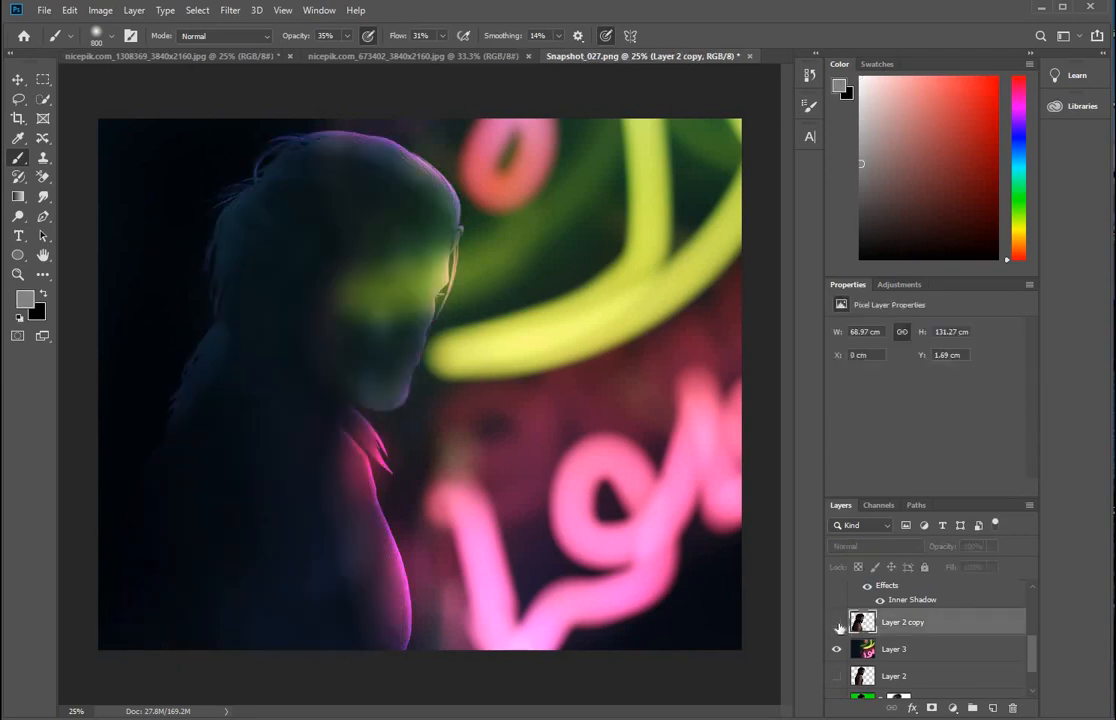
click(836, 622)
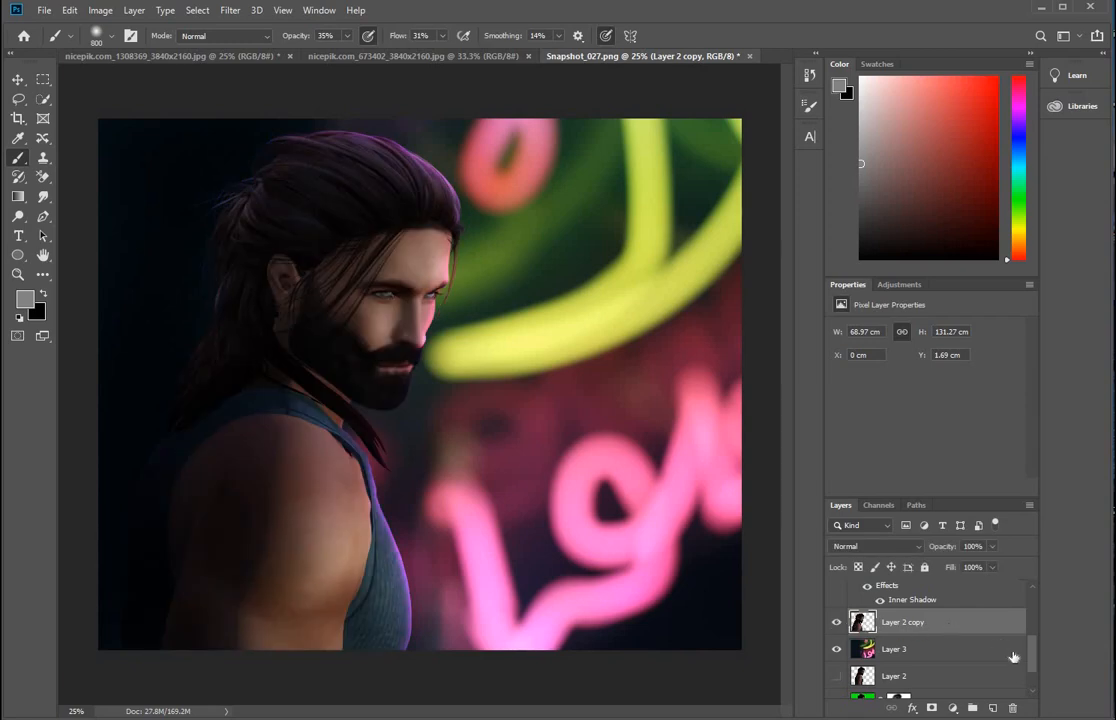
scroll(1036, 600, up, 3)
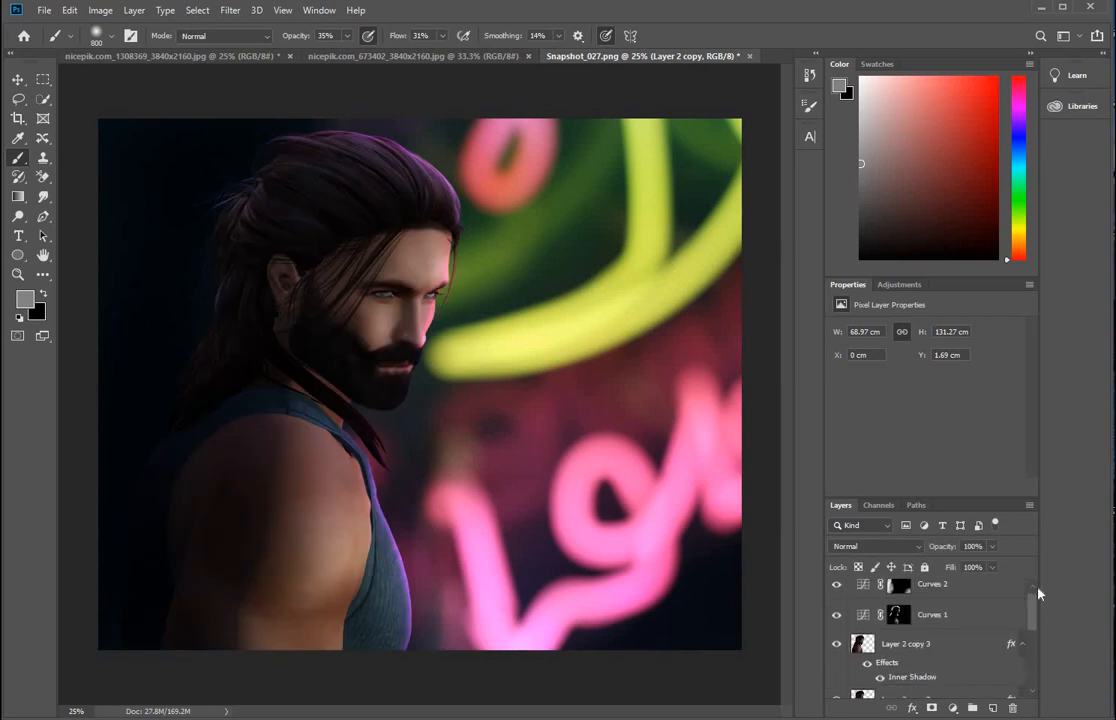
- Add a new layer directly above the neon background on Layer 3 and set its blend mode to Color Dodge
click(975, 607)
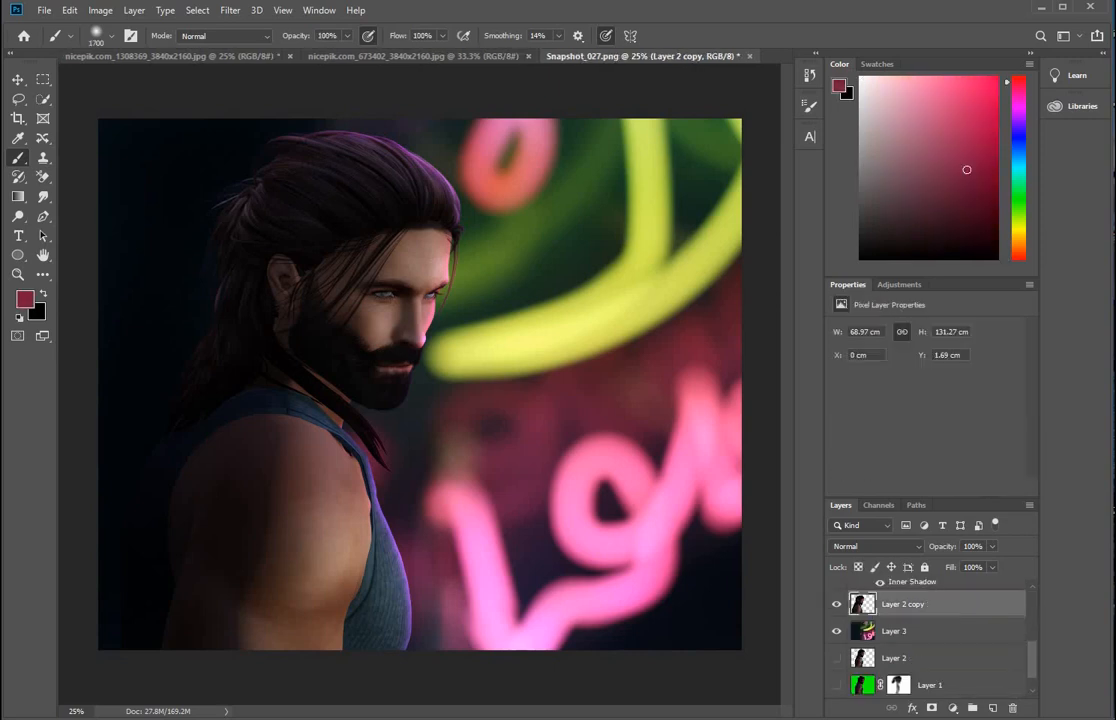
key(d)
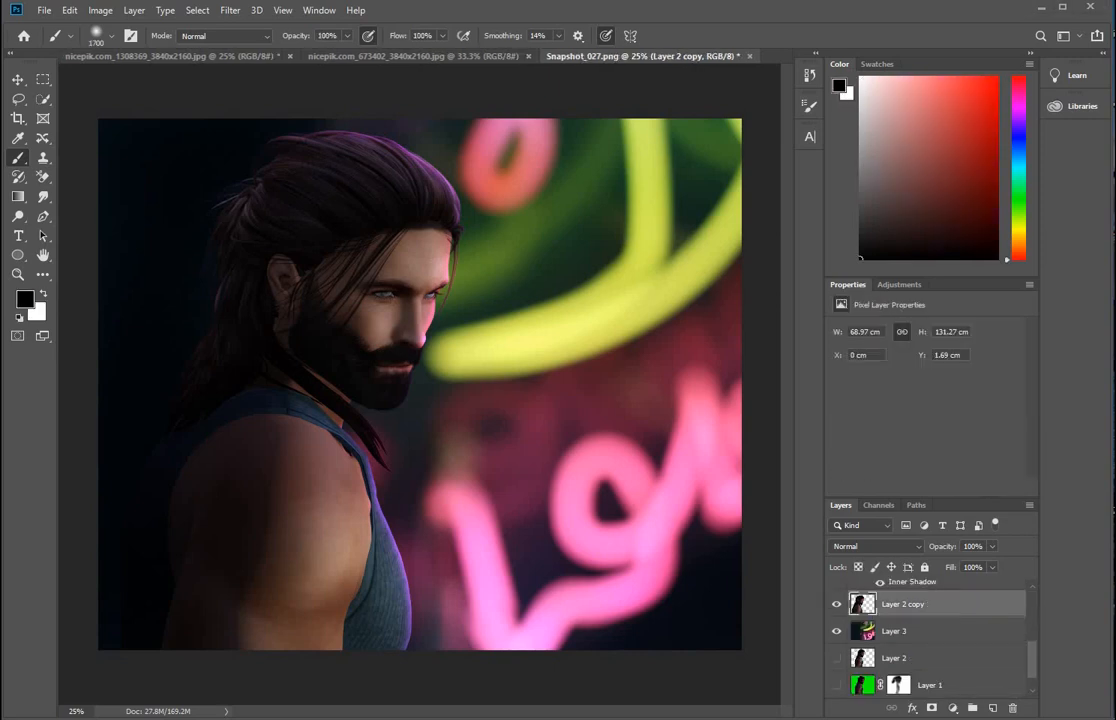
click(918, 634)
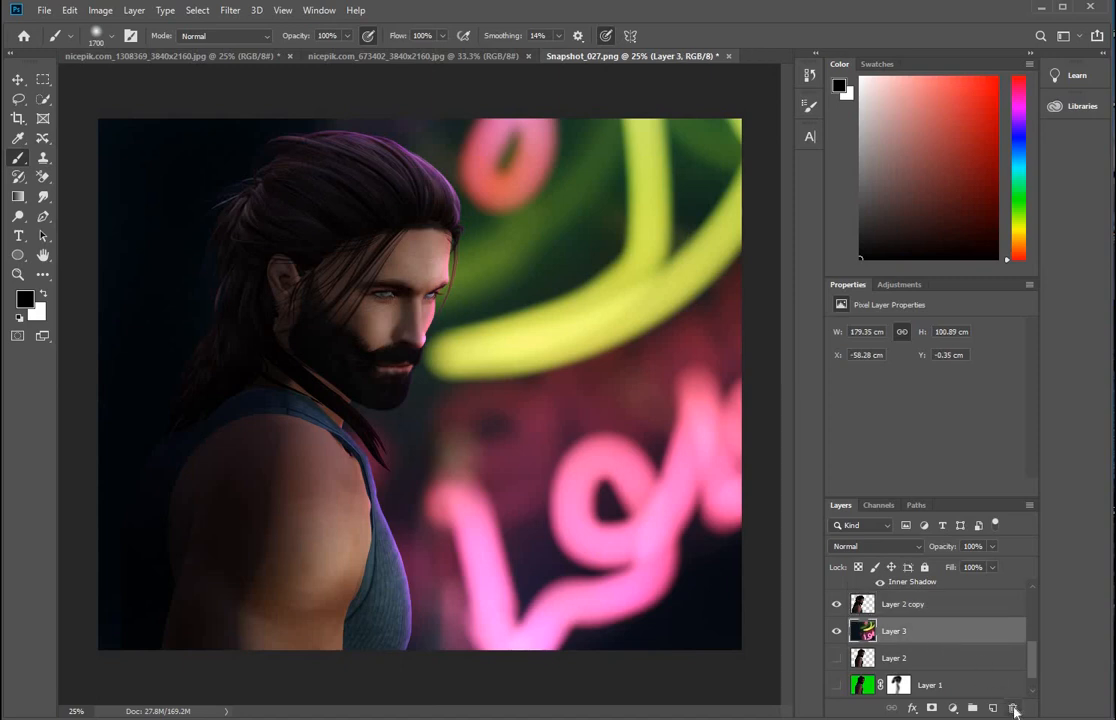
click(1013, 708)
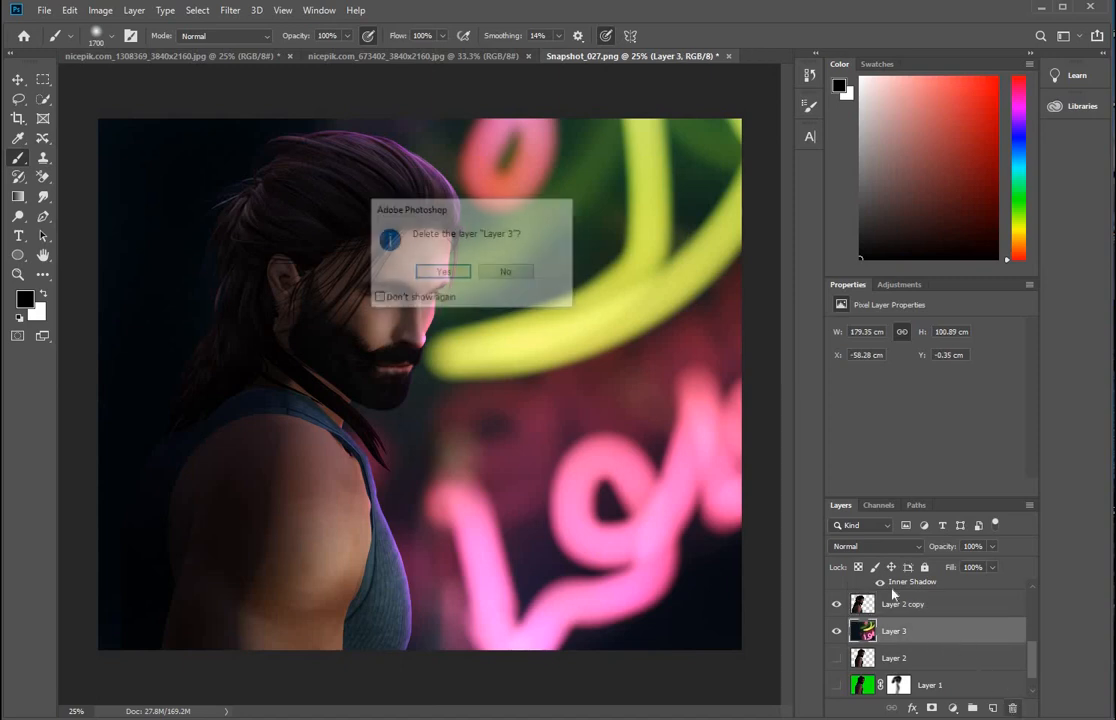
click(506, 274)
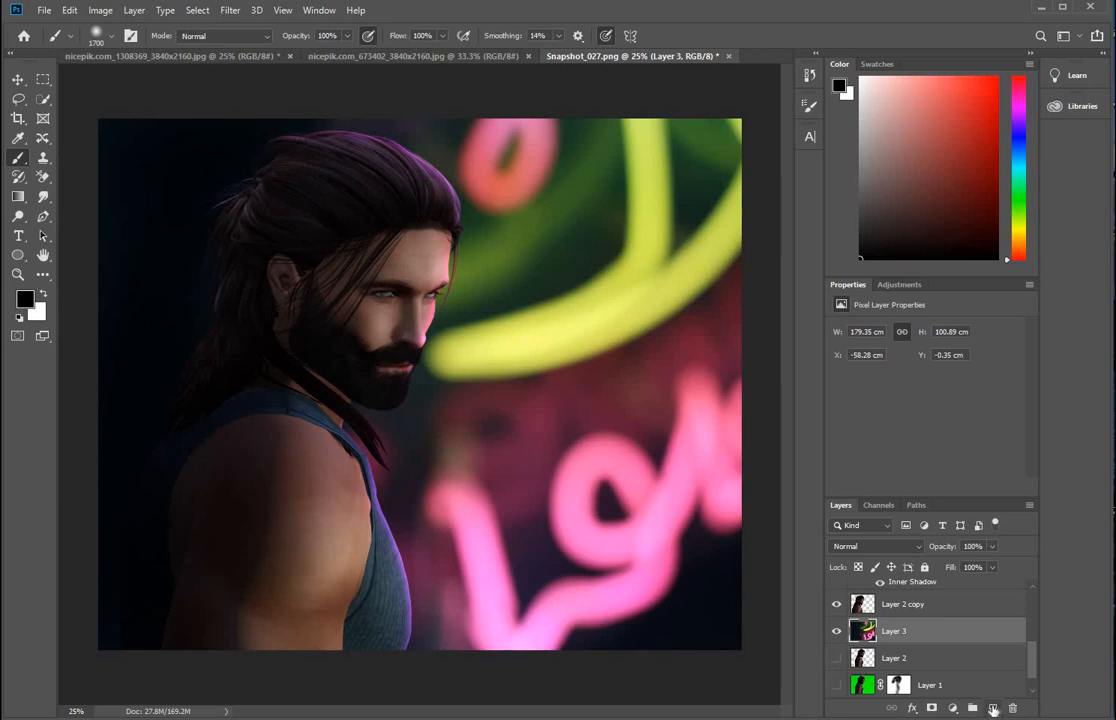
click(993, 708)
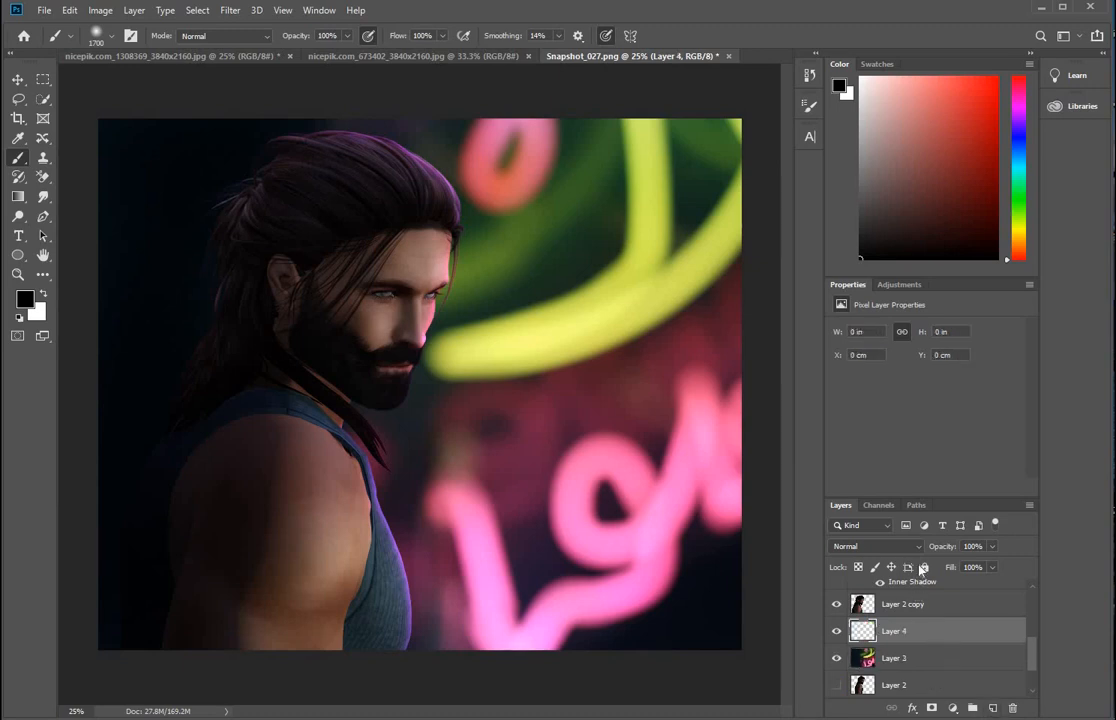
click(918, 548)
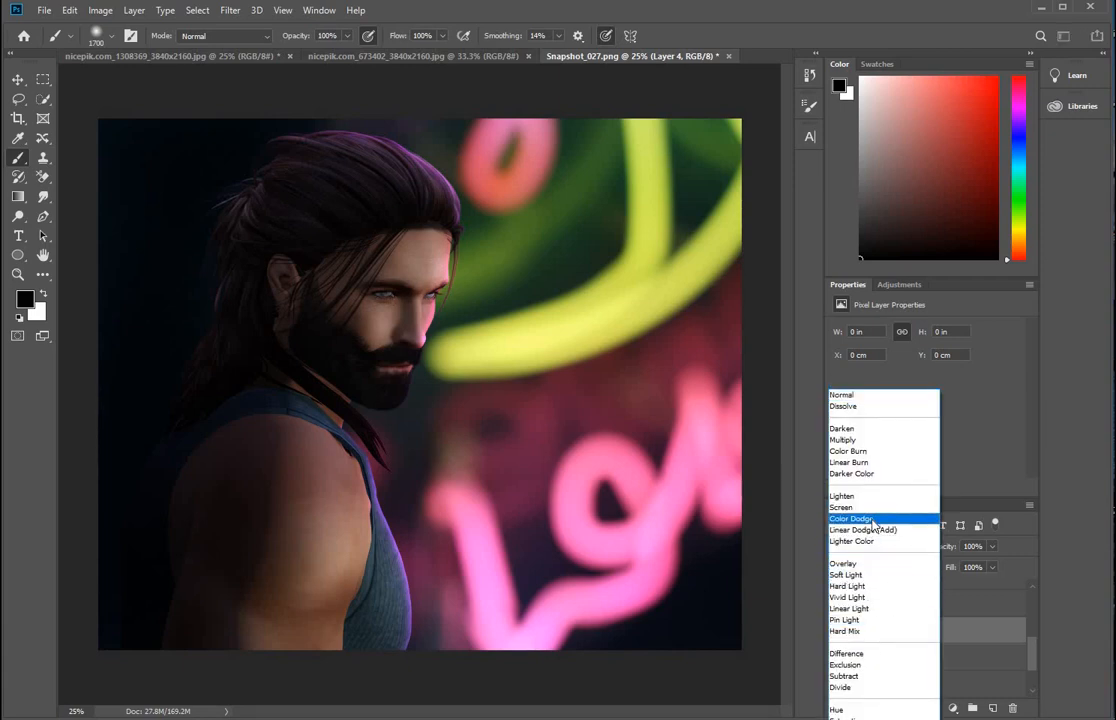
click(872, 519)
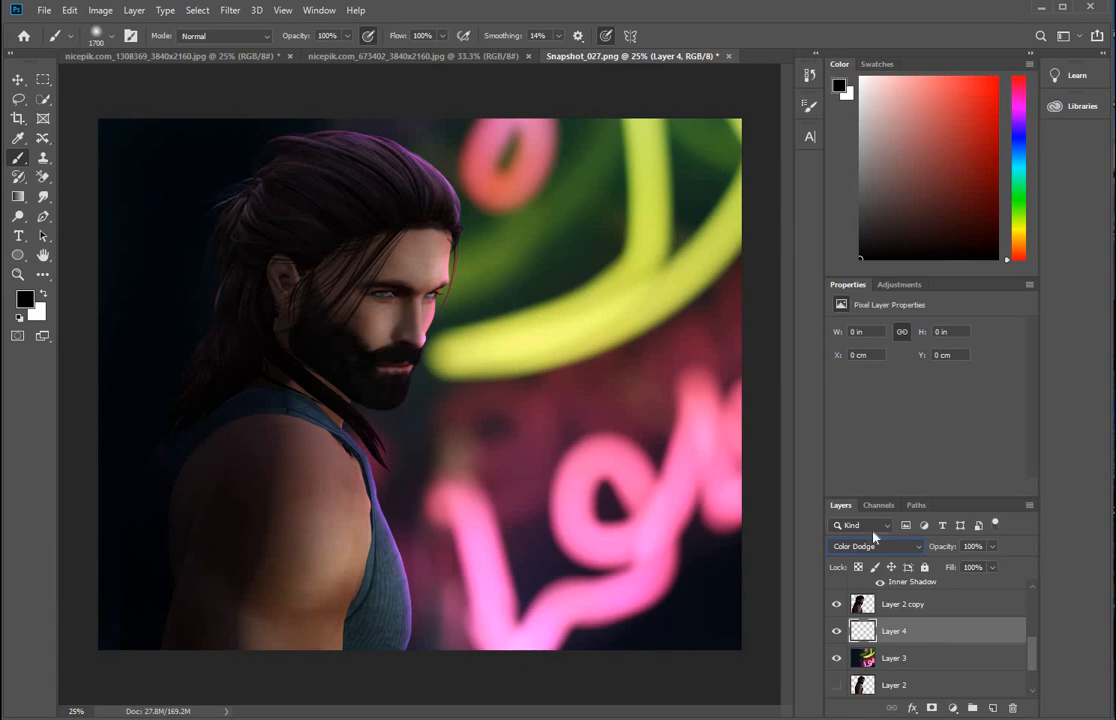
- Sample a dark magenta from the neon background and paint a soft glow behind the man's head on Layer 4 with the 1700 px brush
click(17, 140)
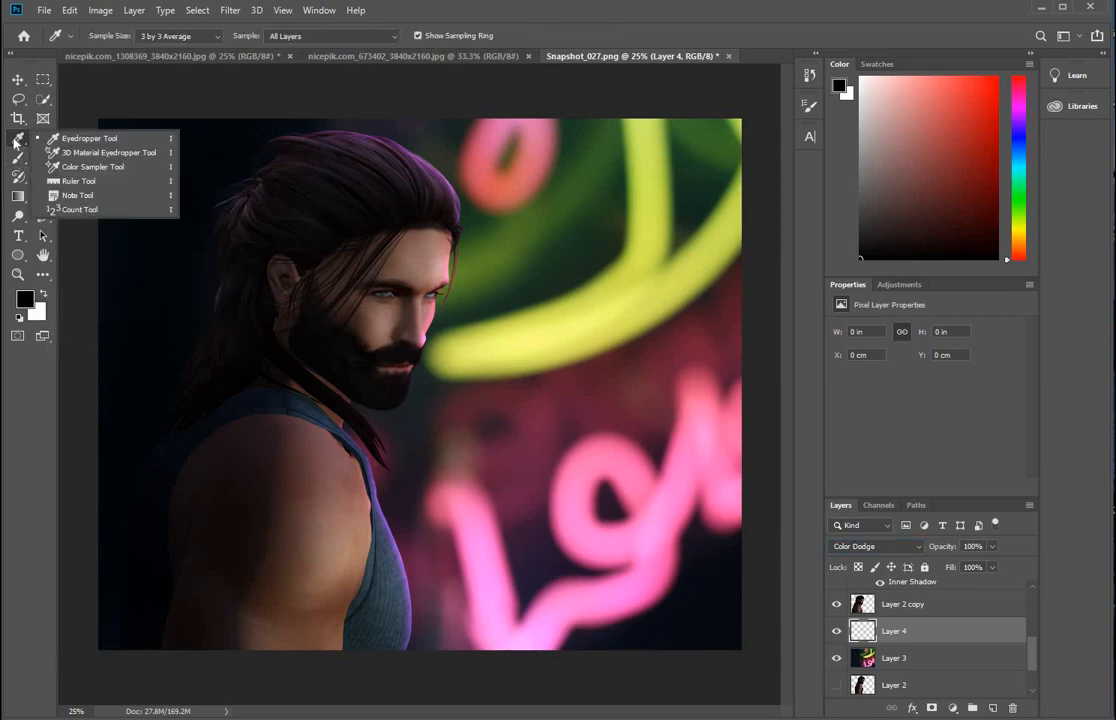
click(526, 502)
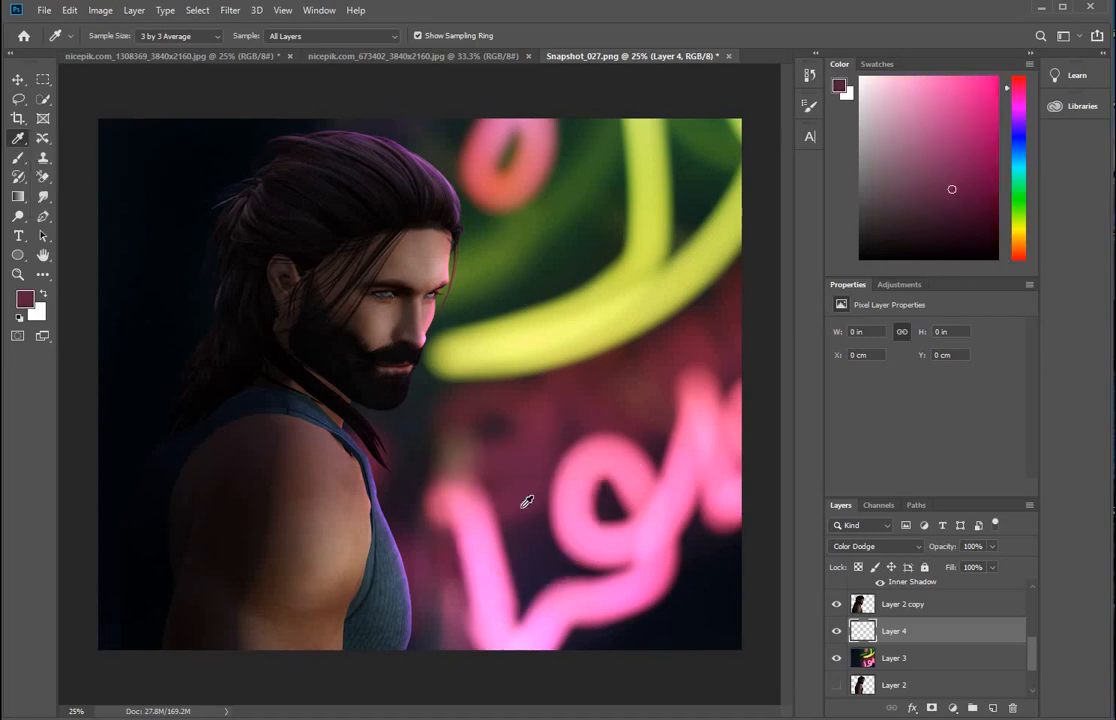
click(17, 157)
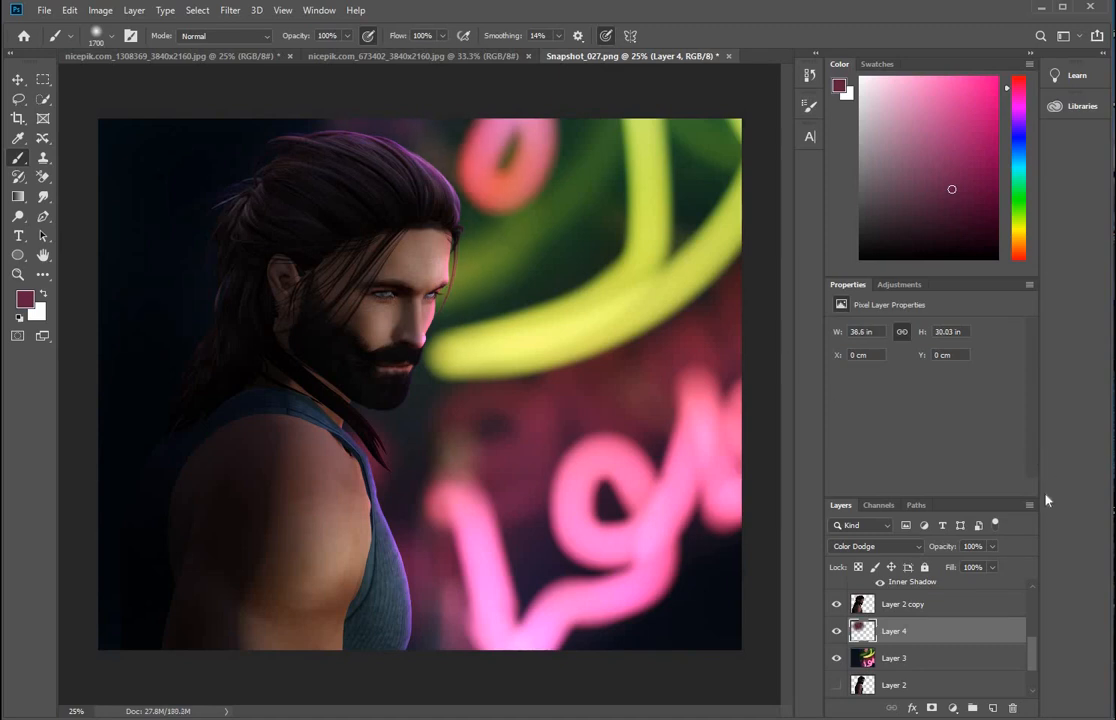
click(836, 632)
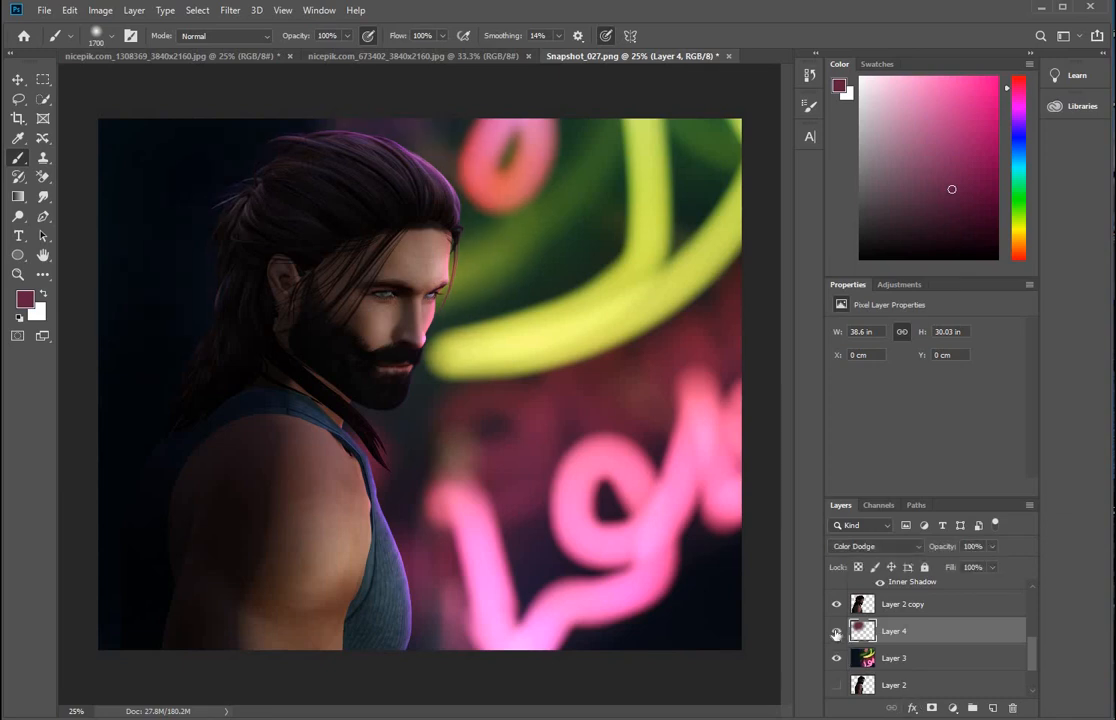
- Choose a lighter pink of the same hue as the foreground color and strengthen the glow behind the man's head on Layer 4
click(25, 297)
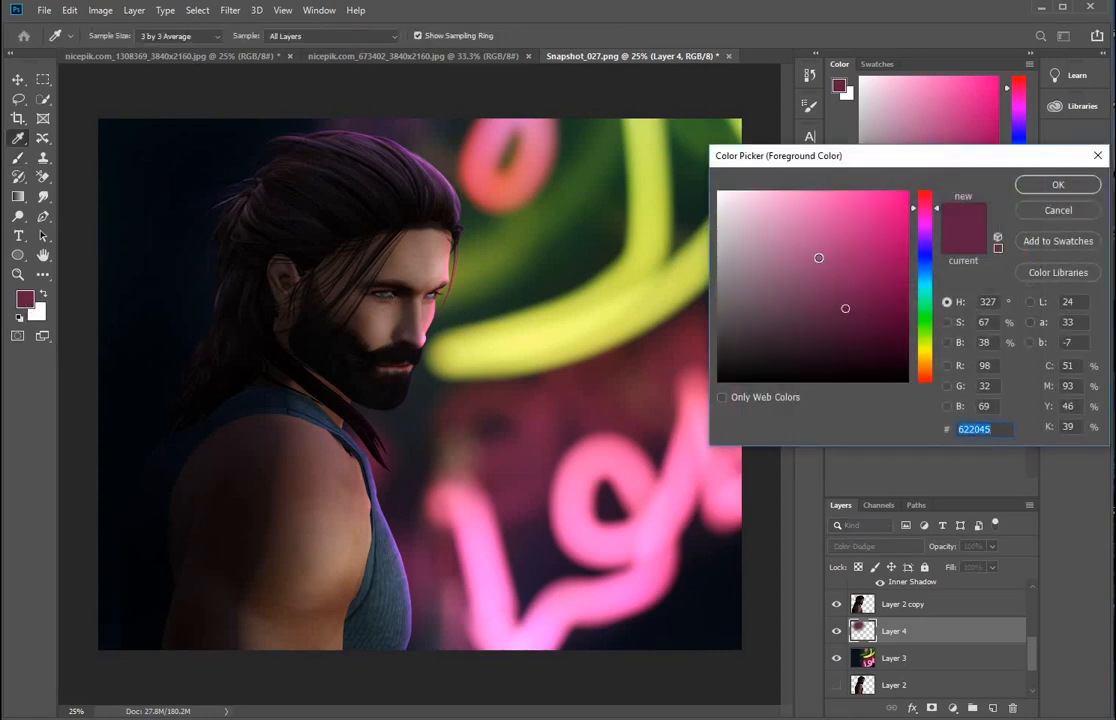
click(818, 258)
click(1058, 186)
key(b)
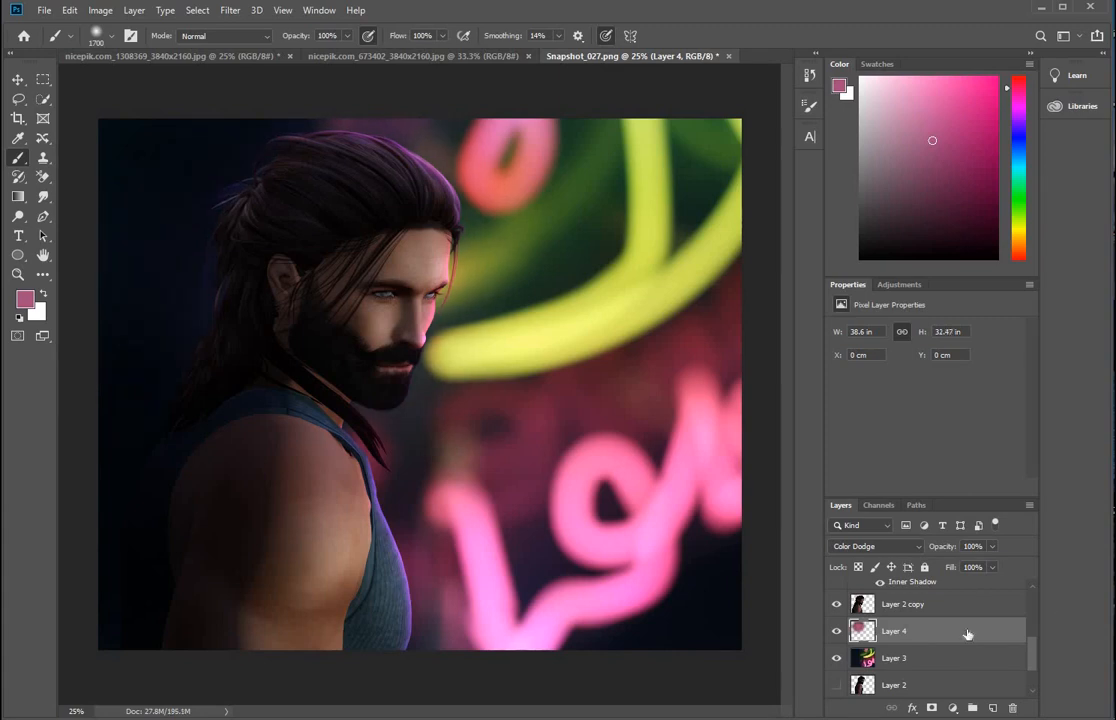
- Toggle Layer 4 off and on repeatedly to compare the background with and without the painted glow
click(837, 631)
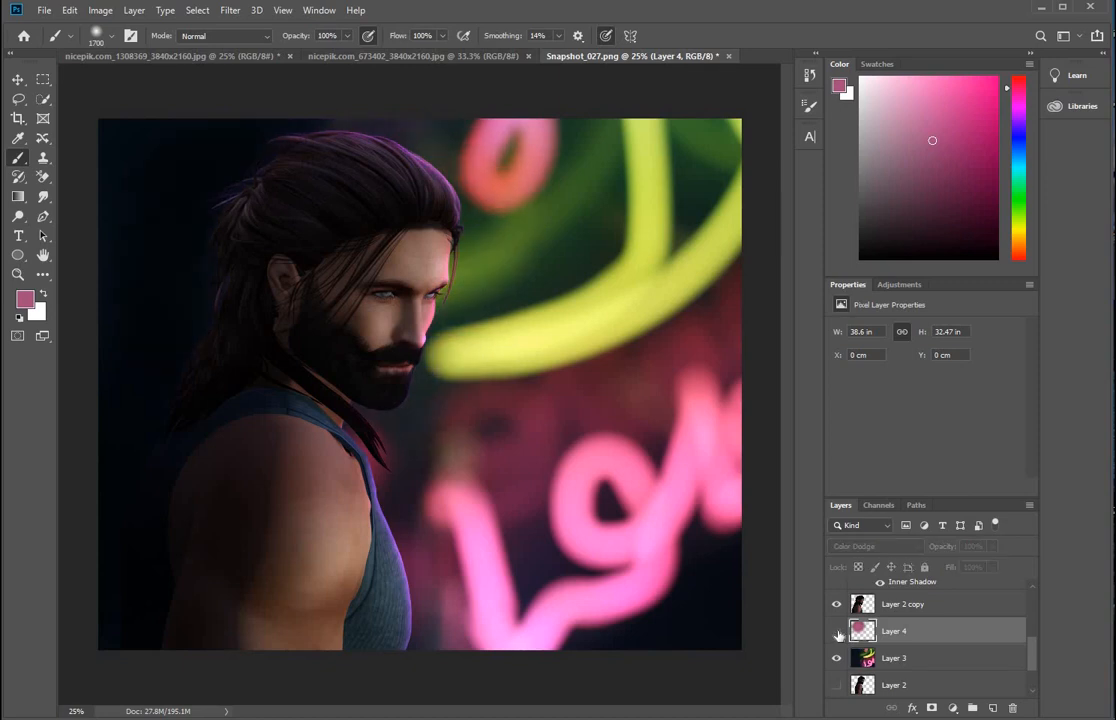
click(837, 631)
click(837, 631)
click(837, 631)
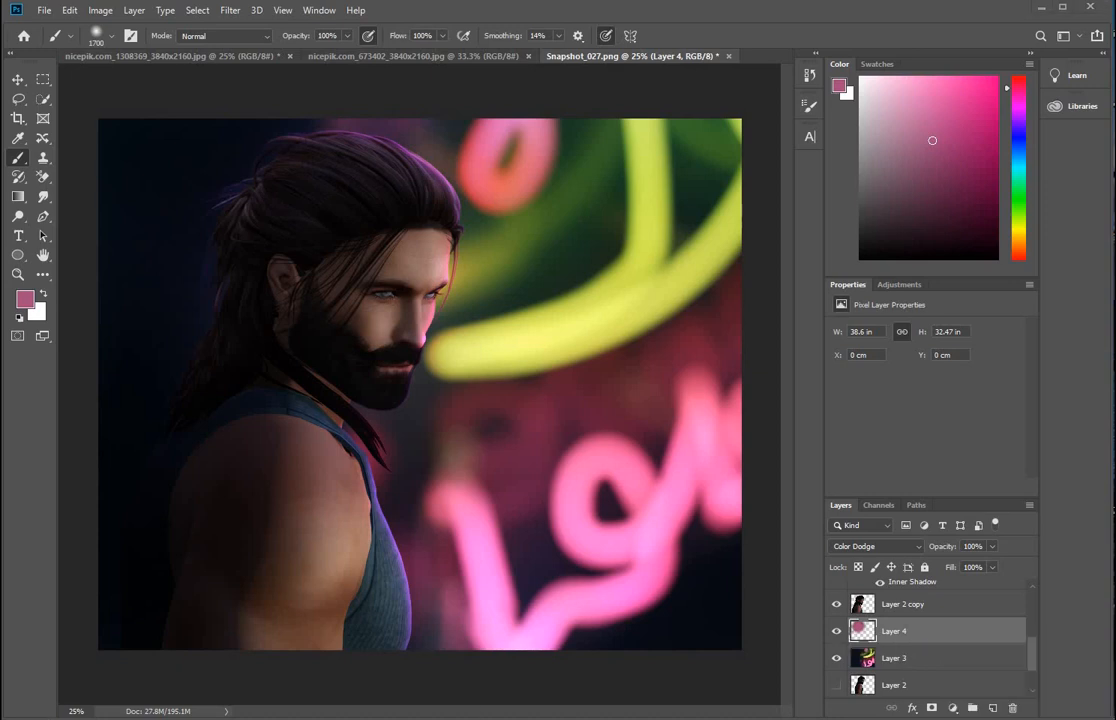
click(838, 634)
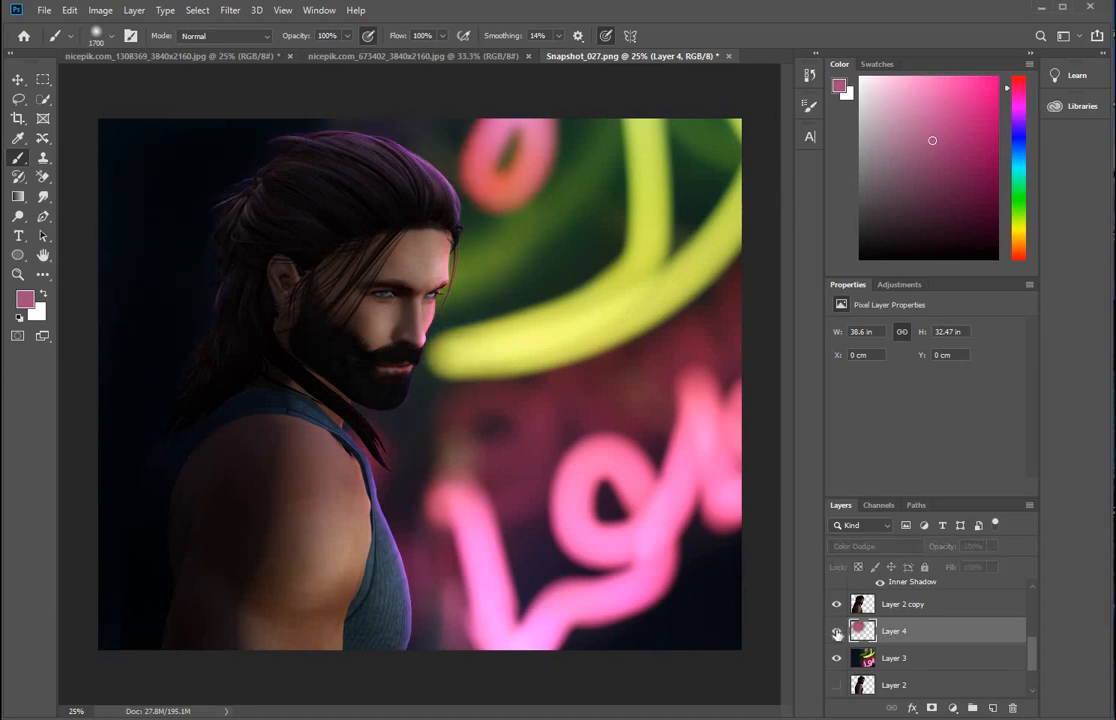
click(838, 634)
click(838, 634)
click(838, 634)
click(838, 634)
click(838, 634)
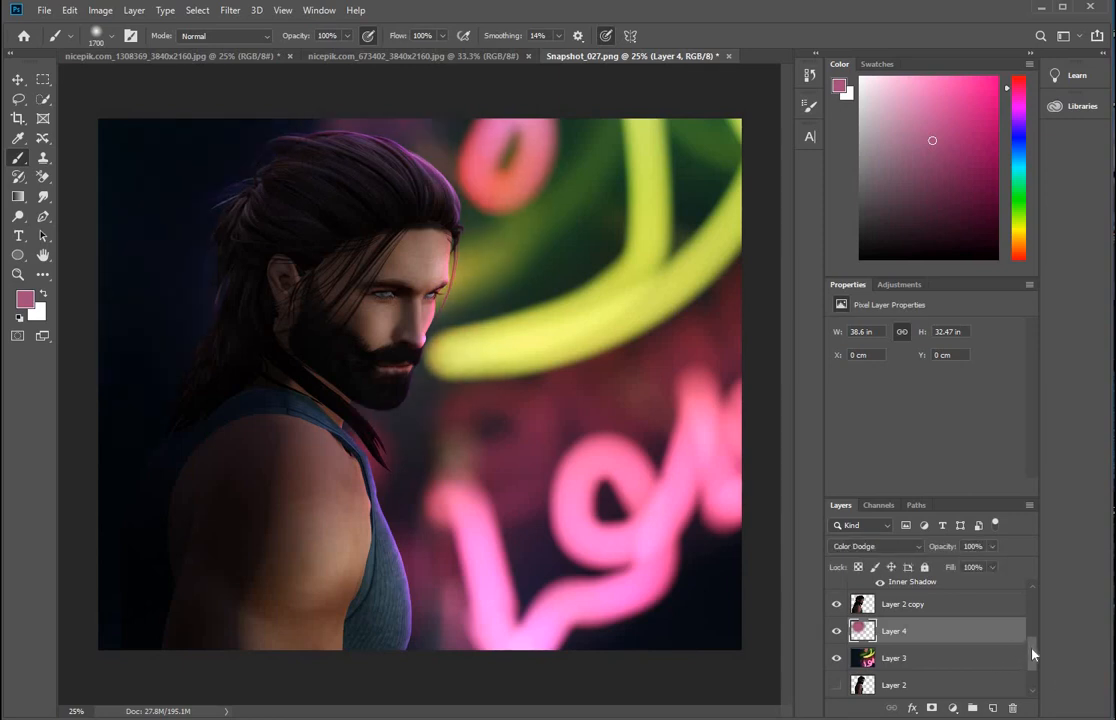
- Add a Color Dodge layer above Curves 2 and paint a pink glow over the lower neon lettering with the 1700 px brush
drag(1032, 653, 1031, 598)
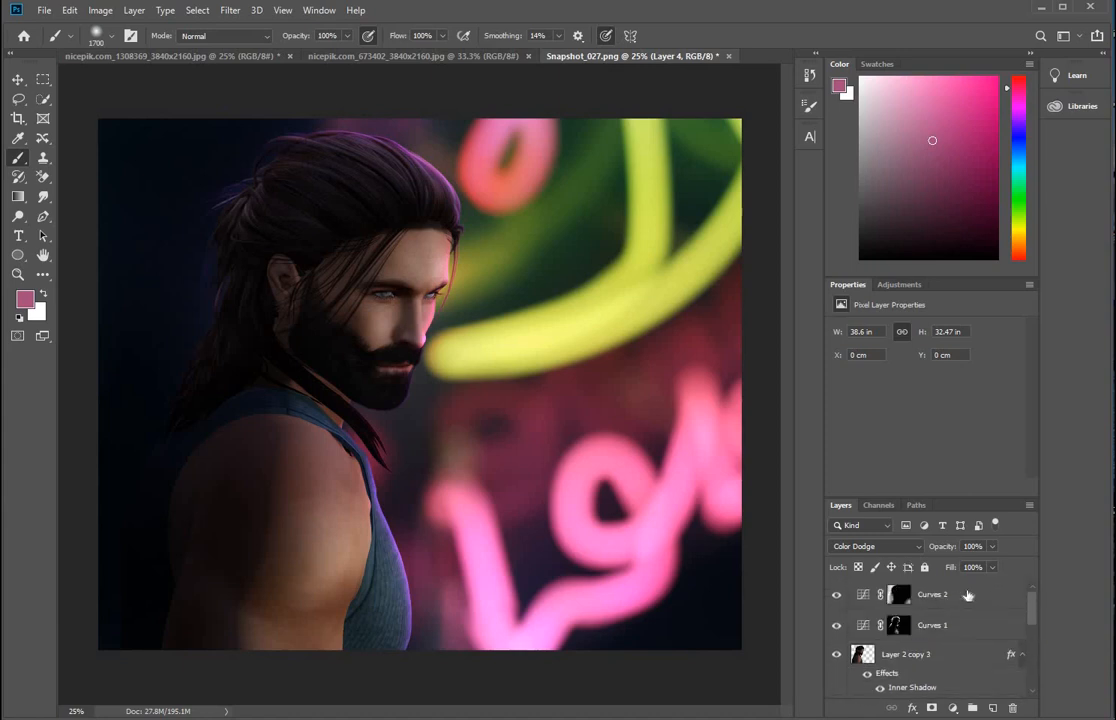
click(967, 595)
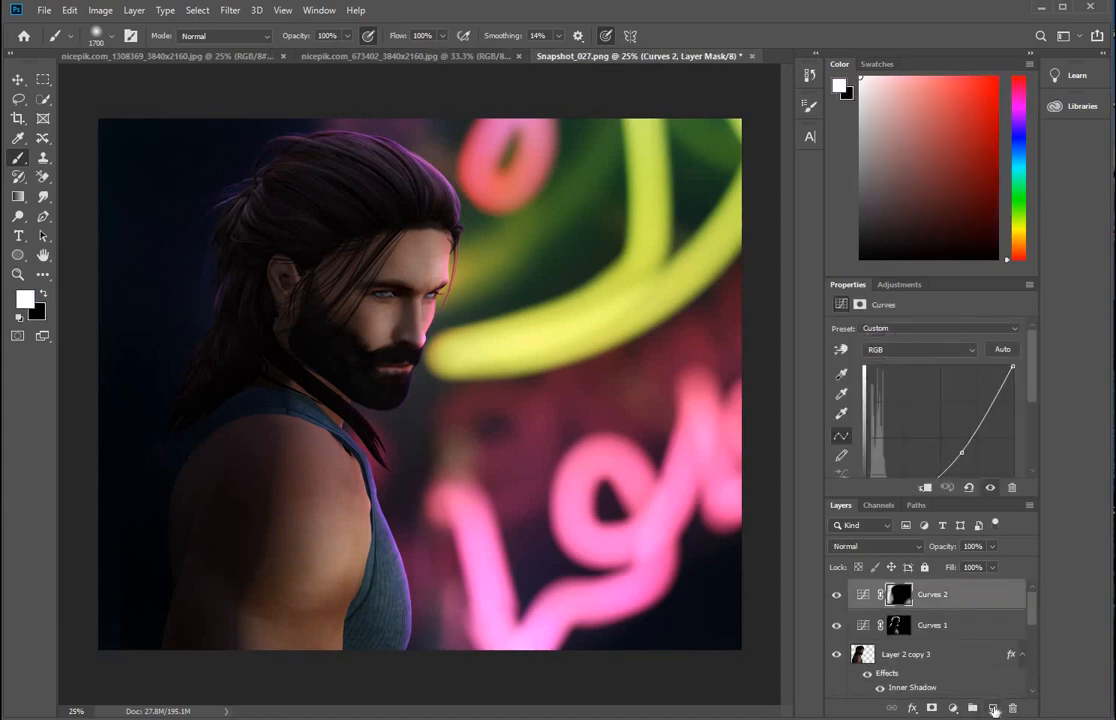
click(994, 708)
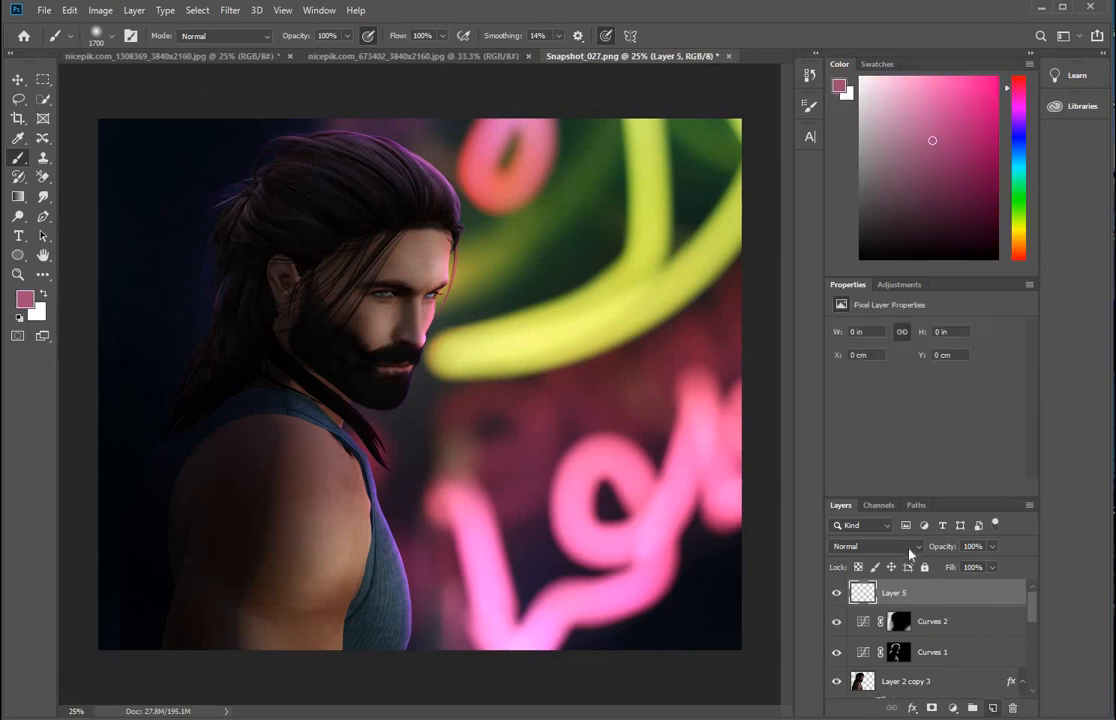
click(910, 548)
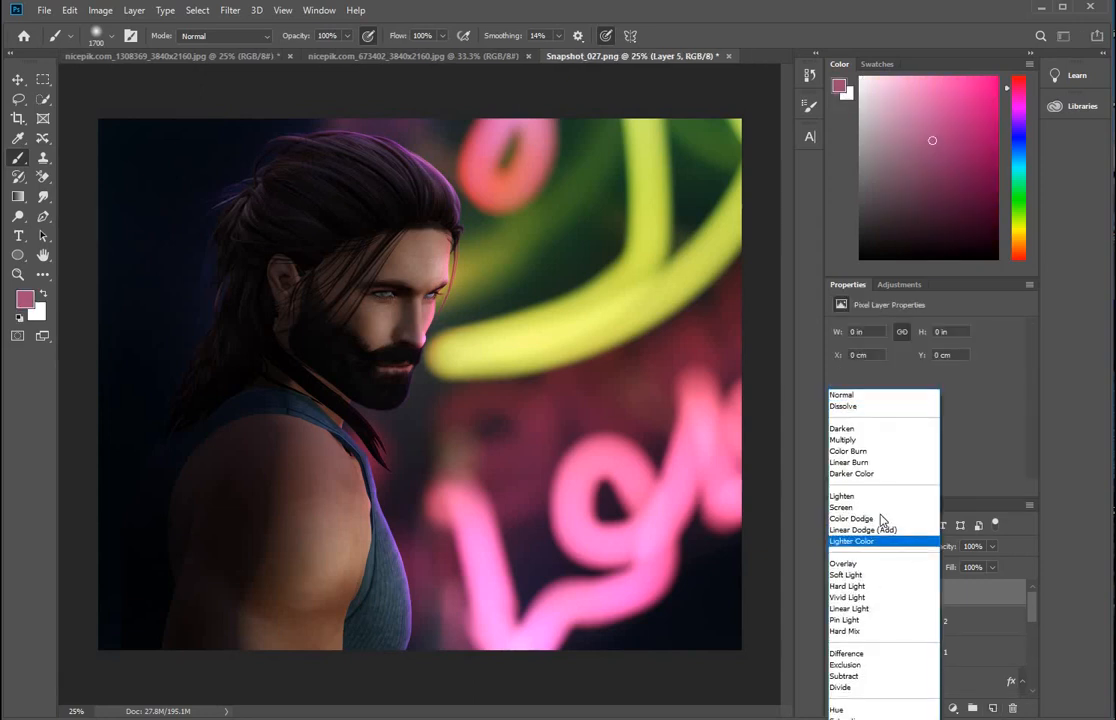
click(912, 521)
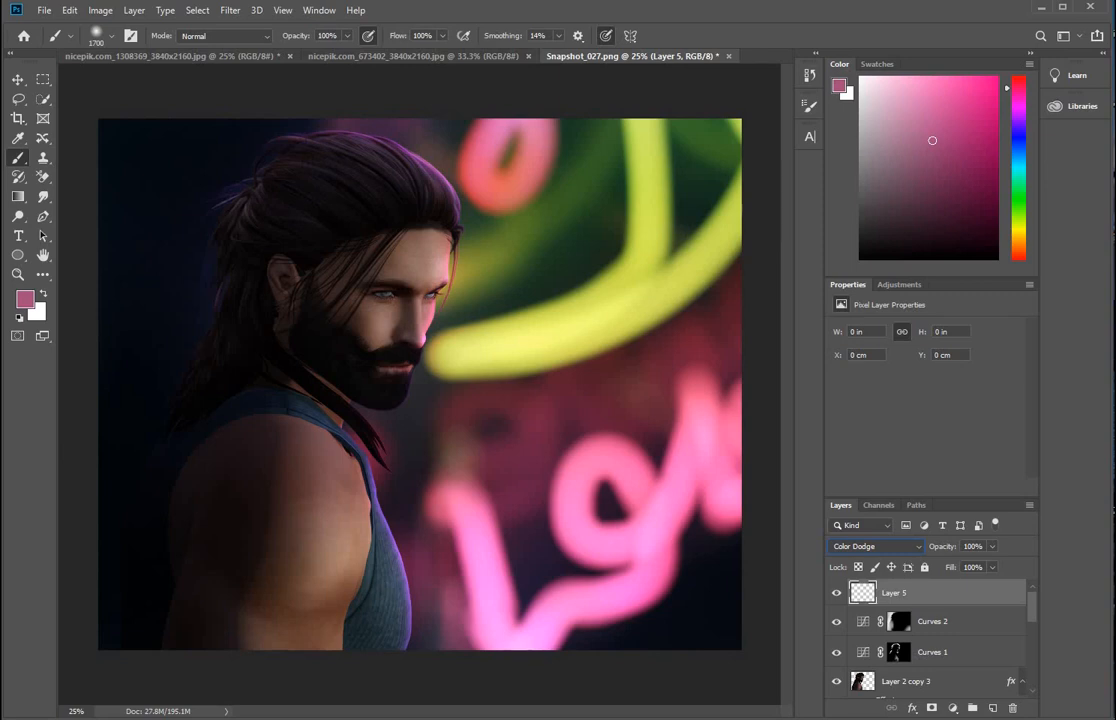
click(640, 528)
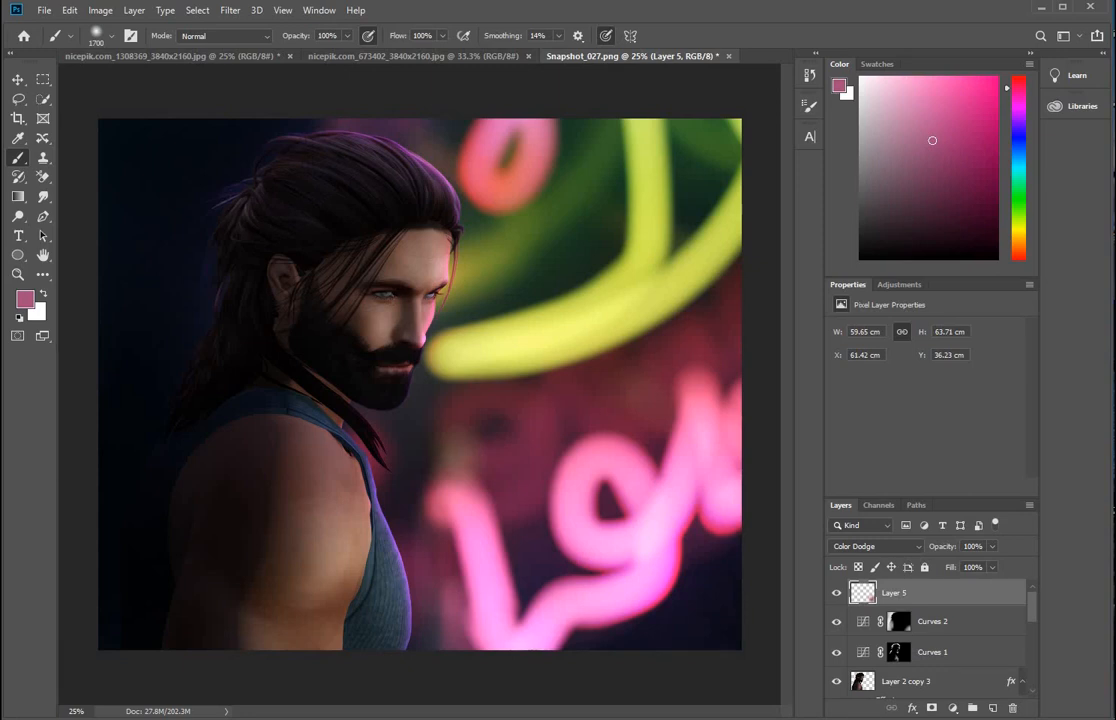
- Add a new layer above Layer 5 and set its blend mode to Color Dodge
click(992, 707)
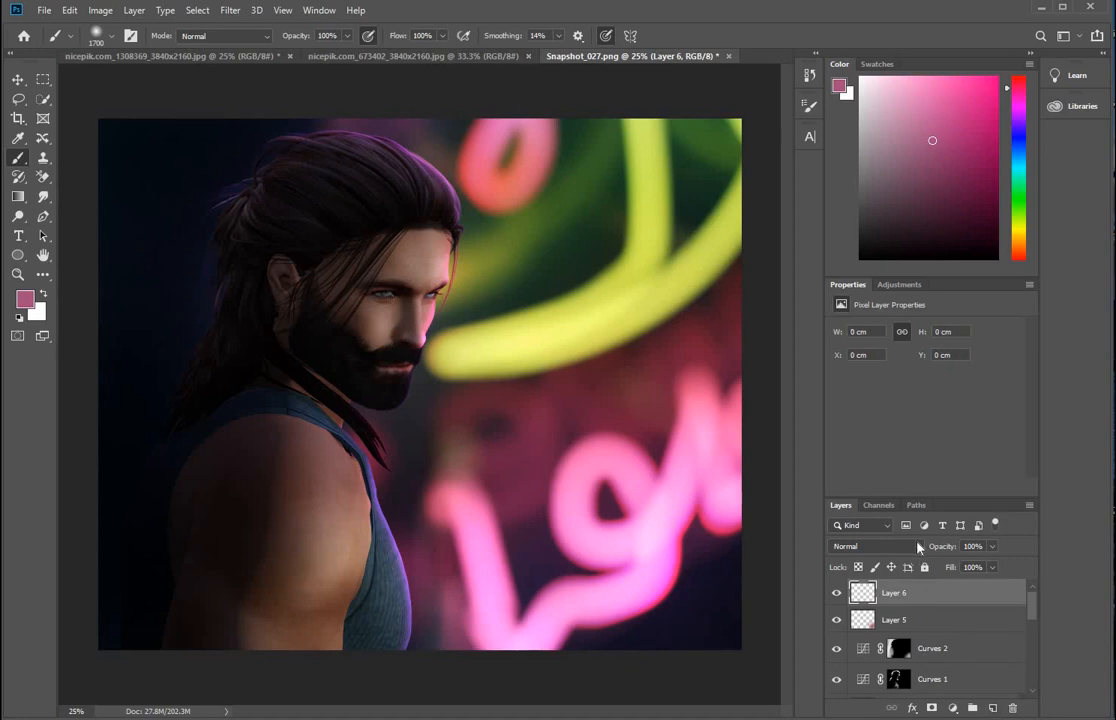
click(915, 546)
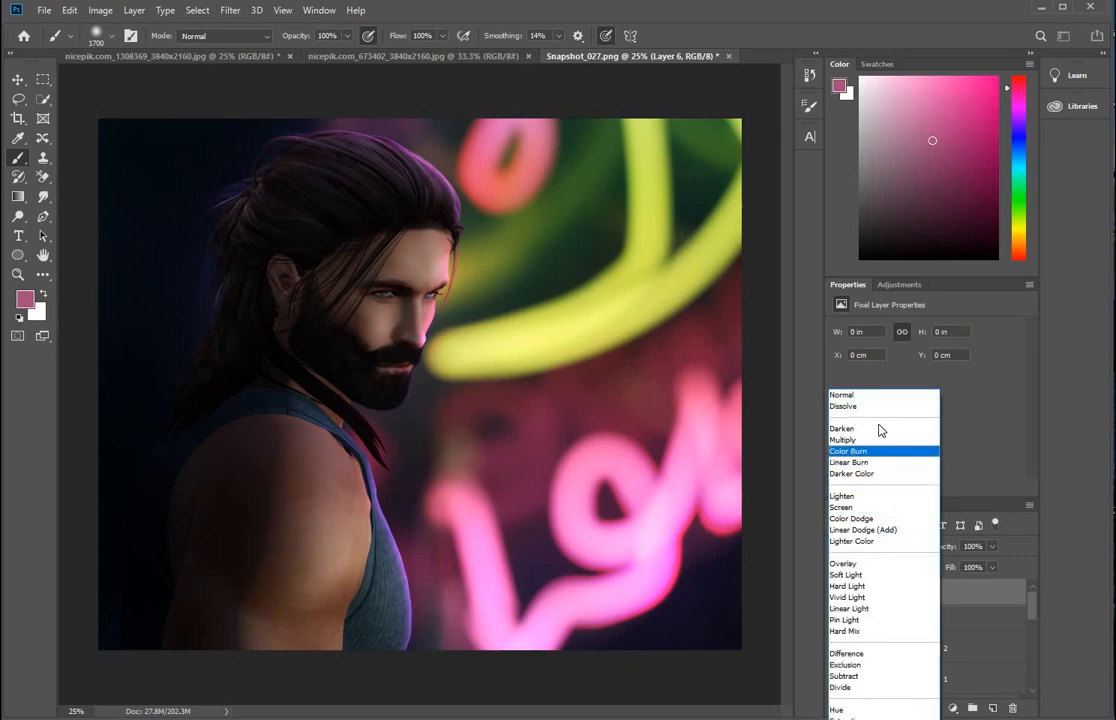
click(887, 520)
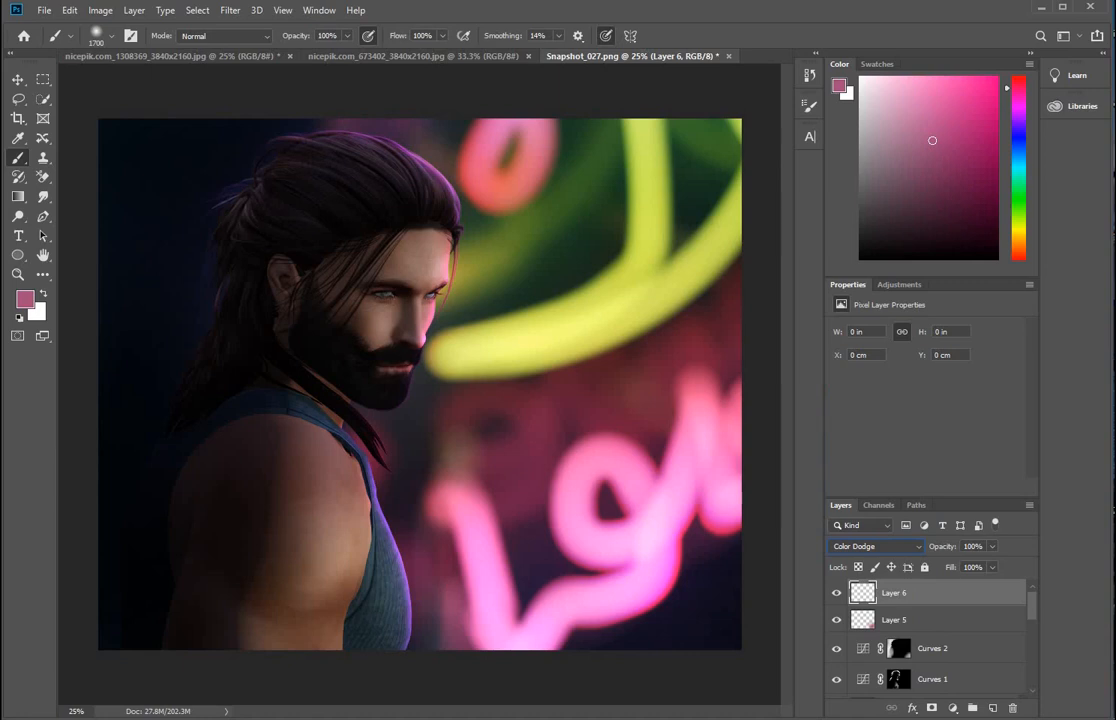
- Sample the yellow neon, darken it to olive as the foreground color, and paint a very large soft glow over the yellow neon on Layer 6
click(18, 138)
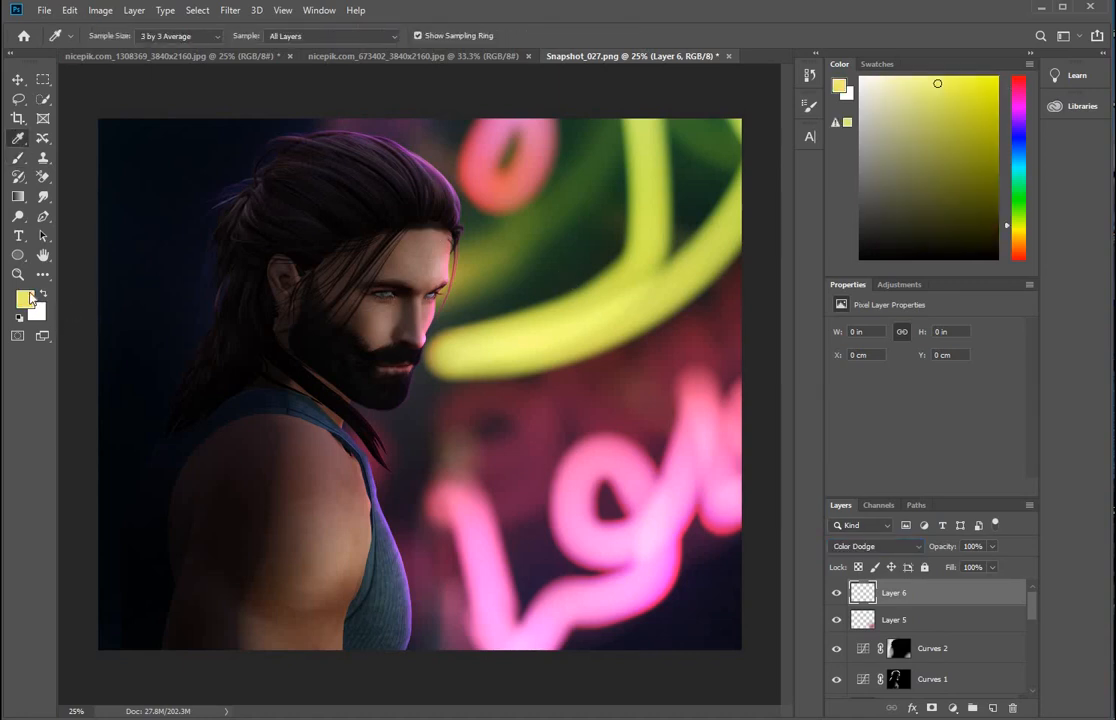
click(28, 299)
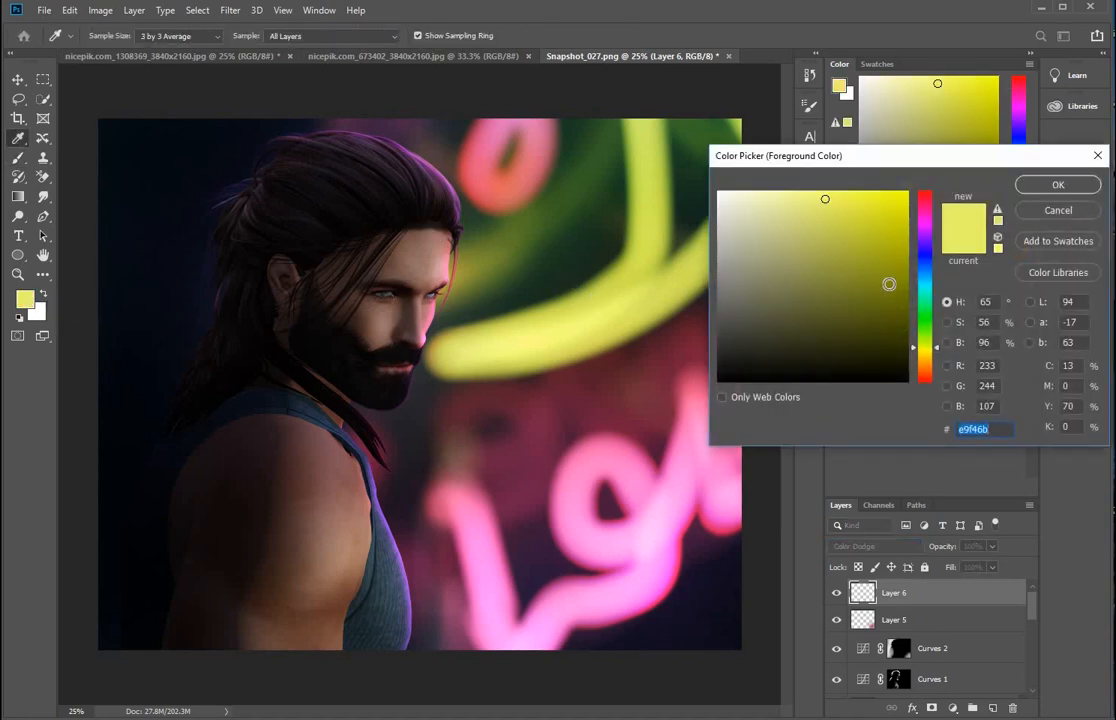
click(873, 287)
key(Return)
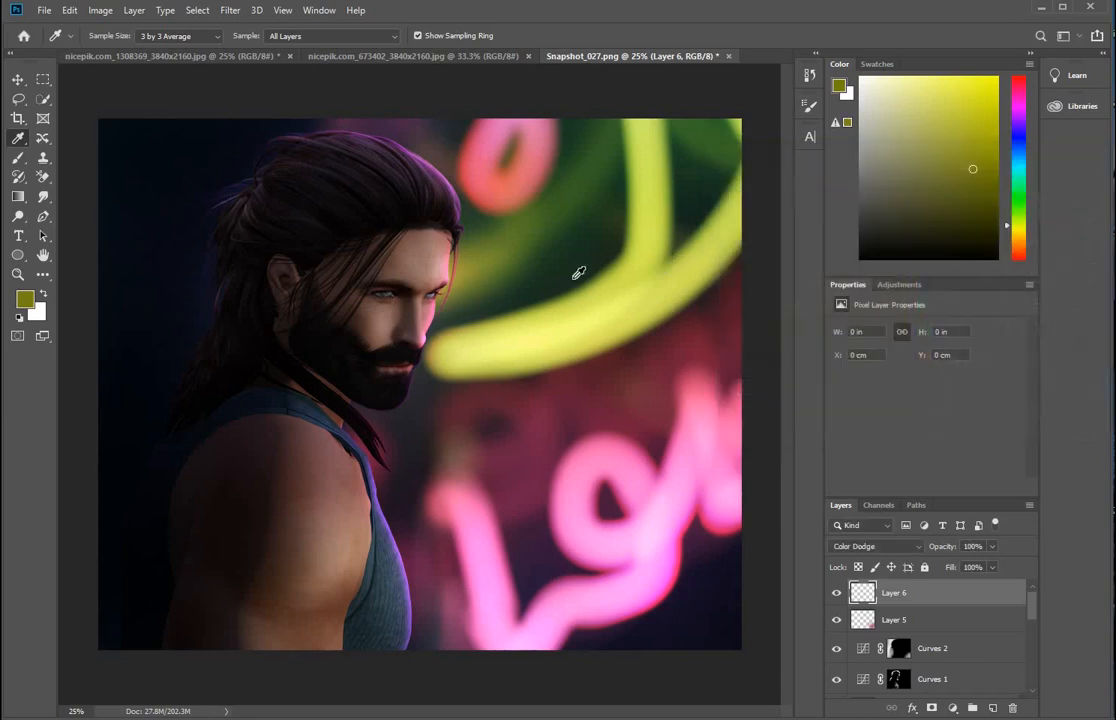
key(b)
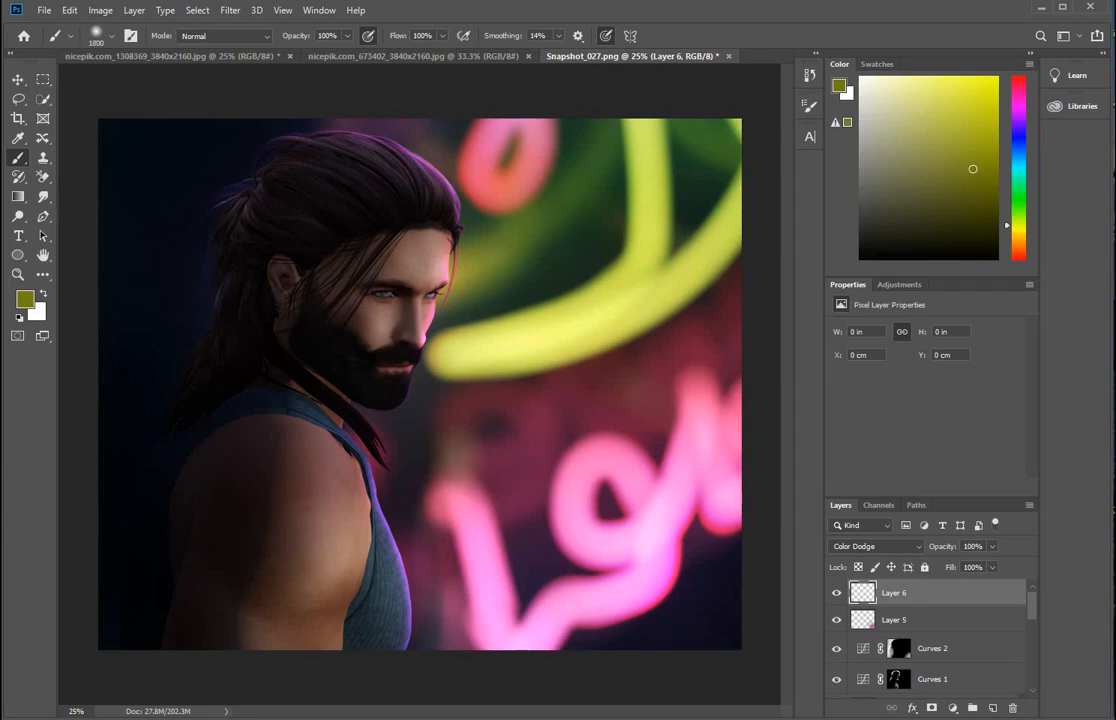
click(640, 252)
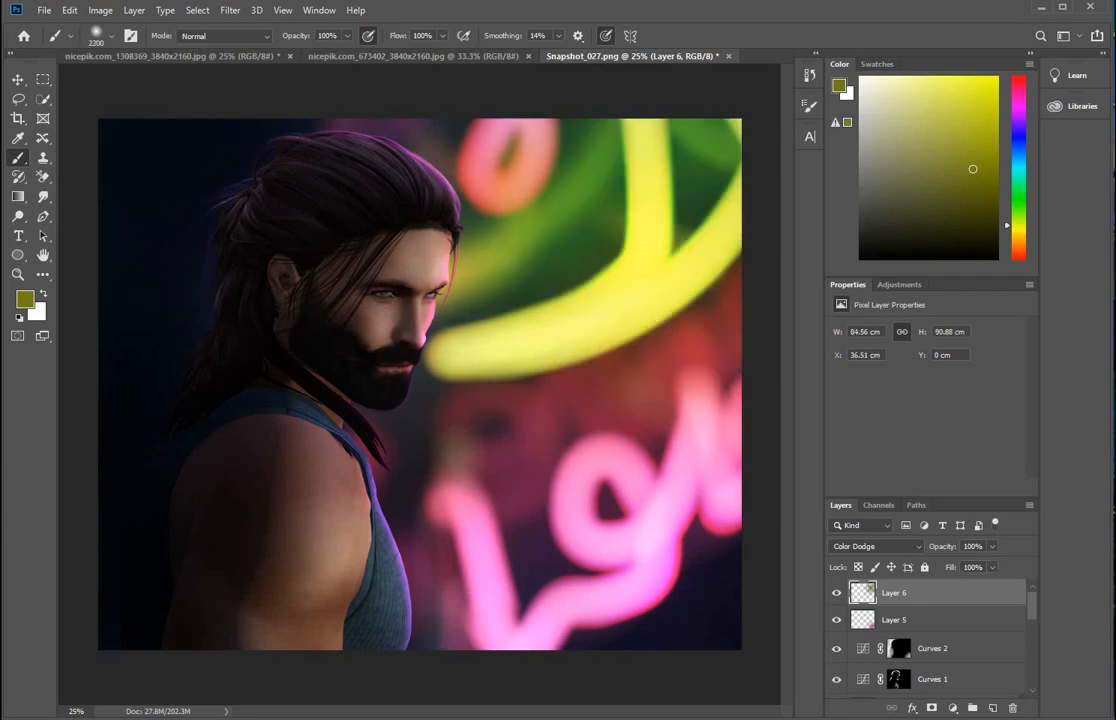
- Set Layer 6's opacity to 82% and toggle its visibility to compare the yellow glow
click(992, 567)
drag(966, 567, 982, 567)
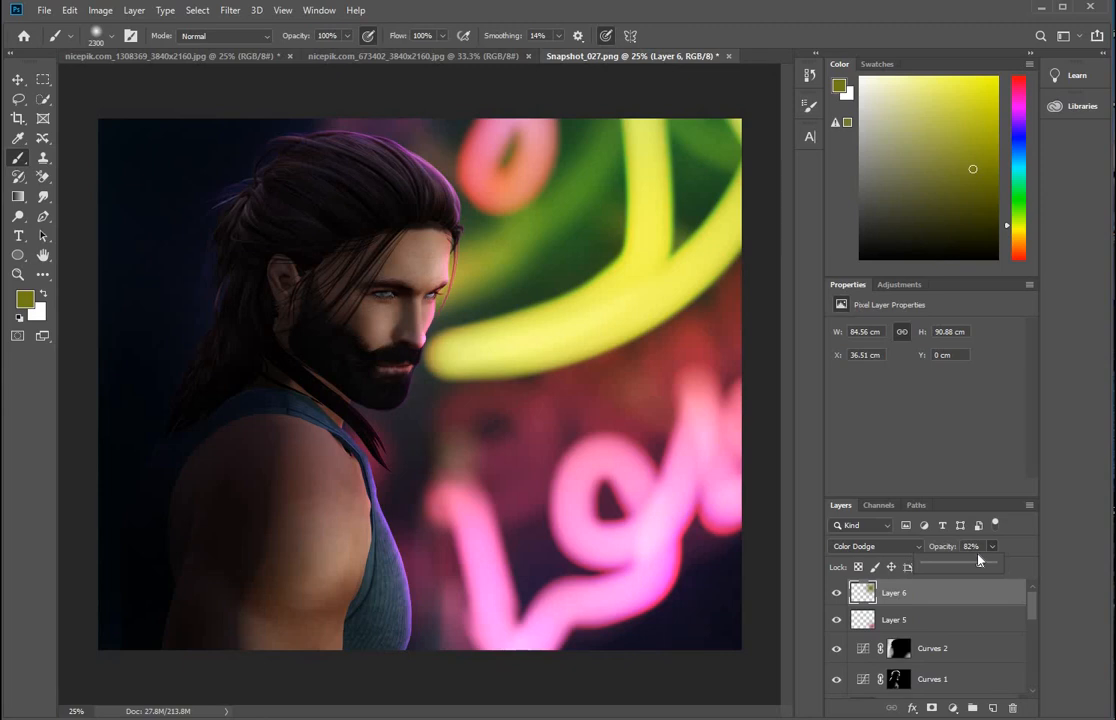
click(905, 624)
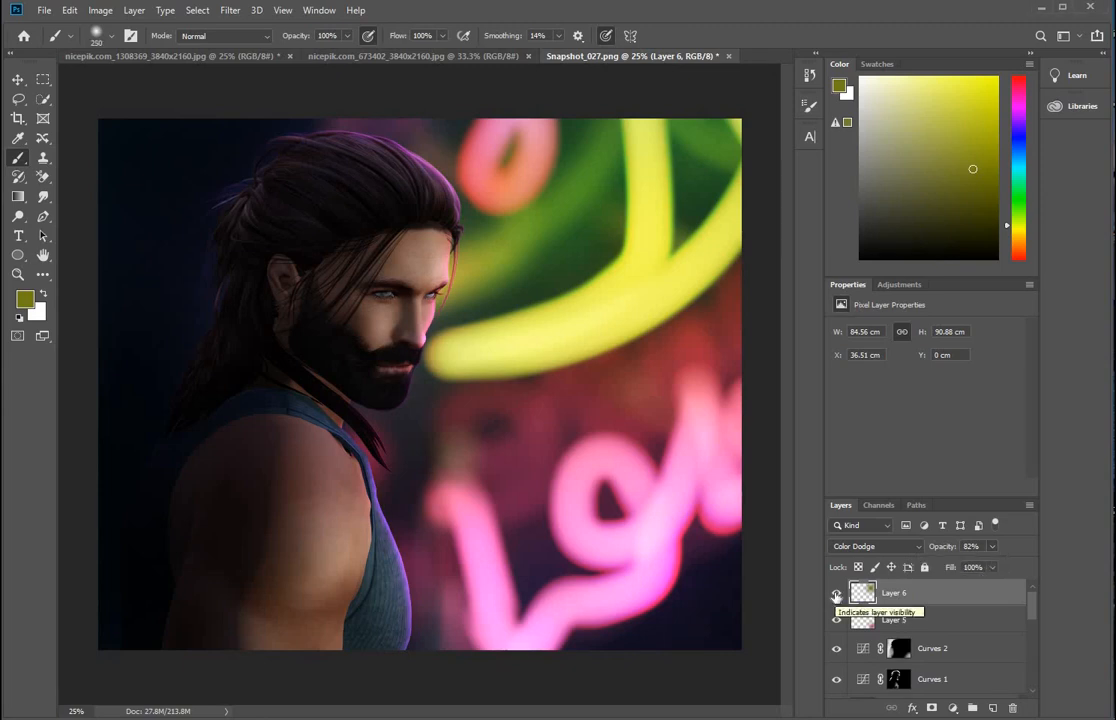
click(836, 595)
click(836, 595)
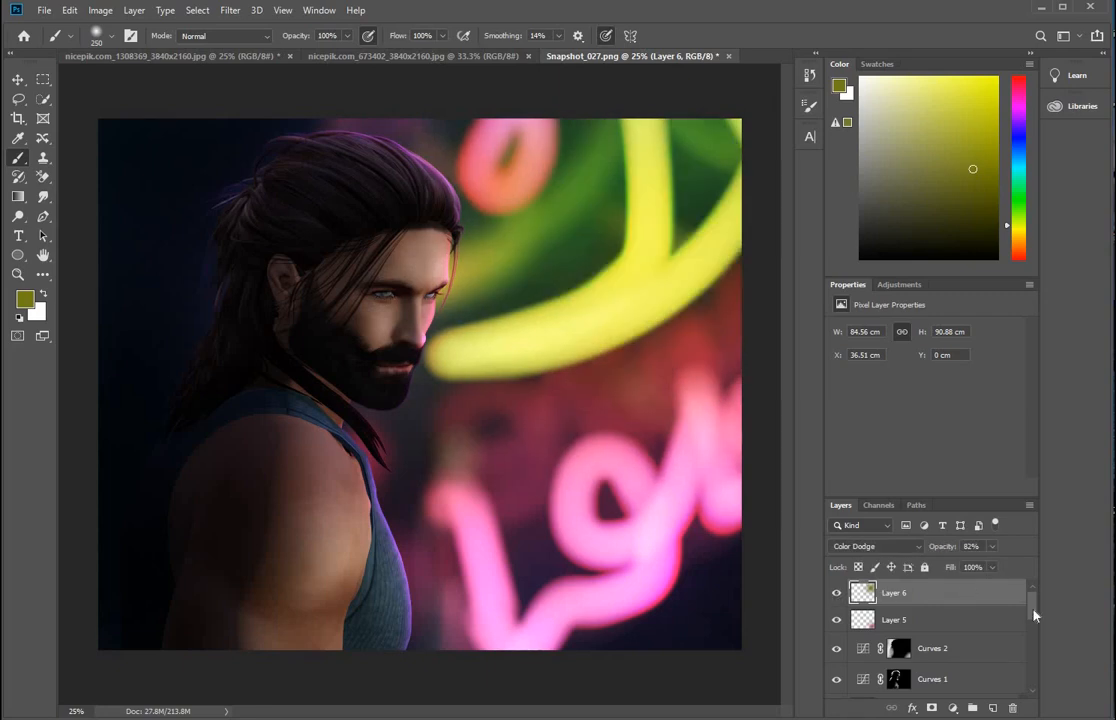
- Check what Layer 2 copy contributes by switching it off and on, and make it the active layer
drag(1033, 603, 1036, 656)
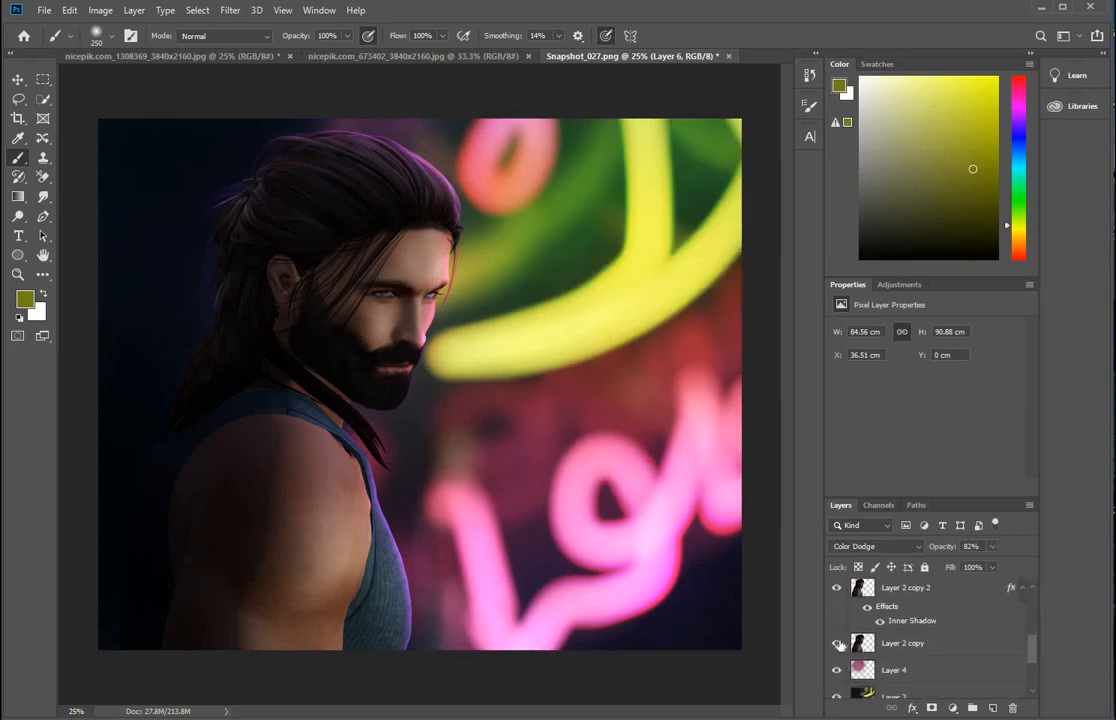
click(838, 643)
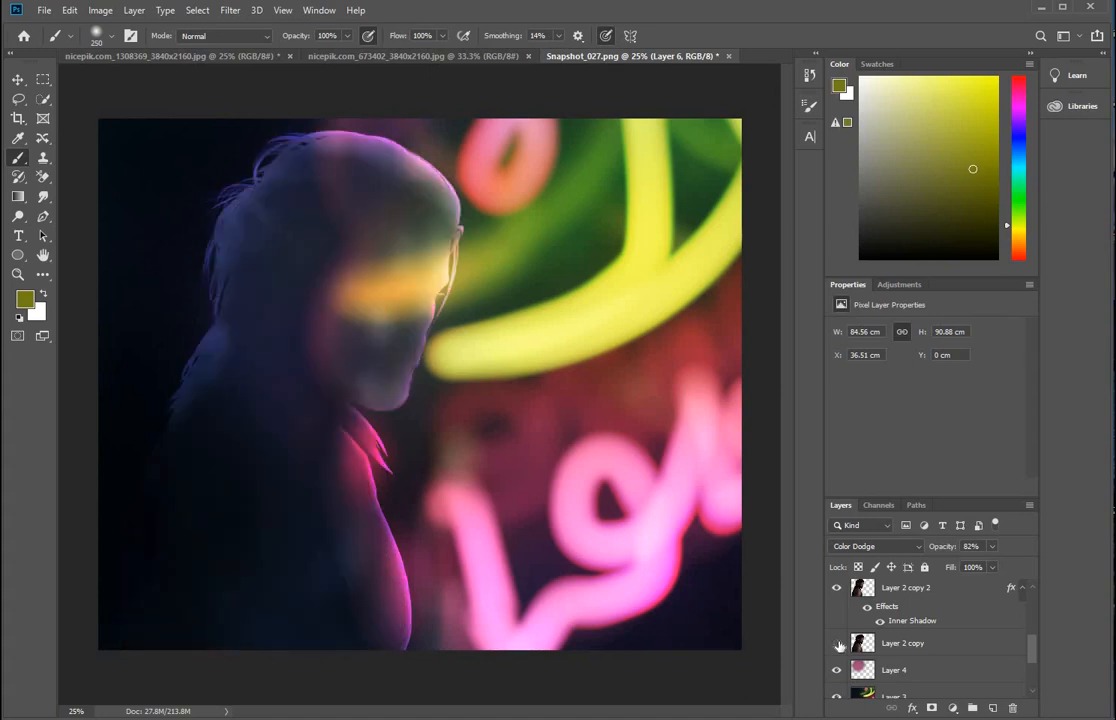
click(838, 643)
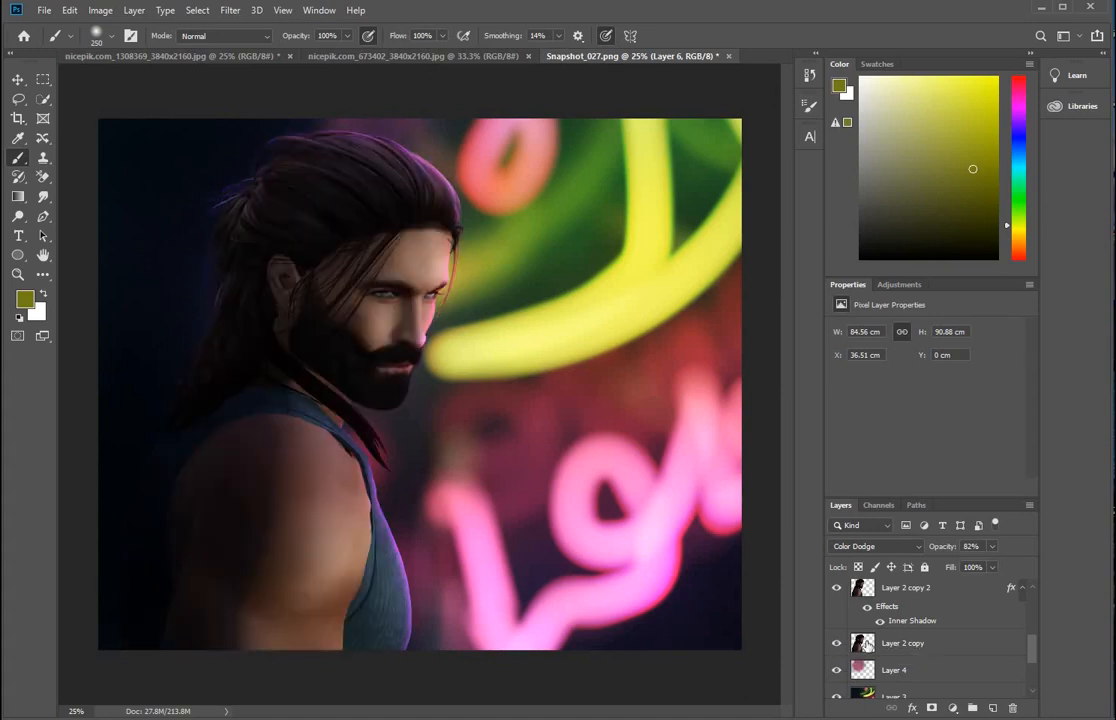
click(950, 643)
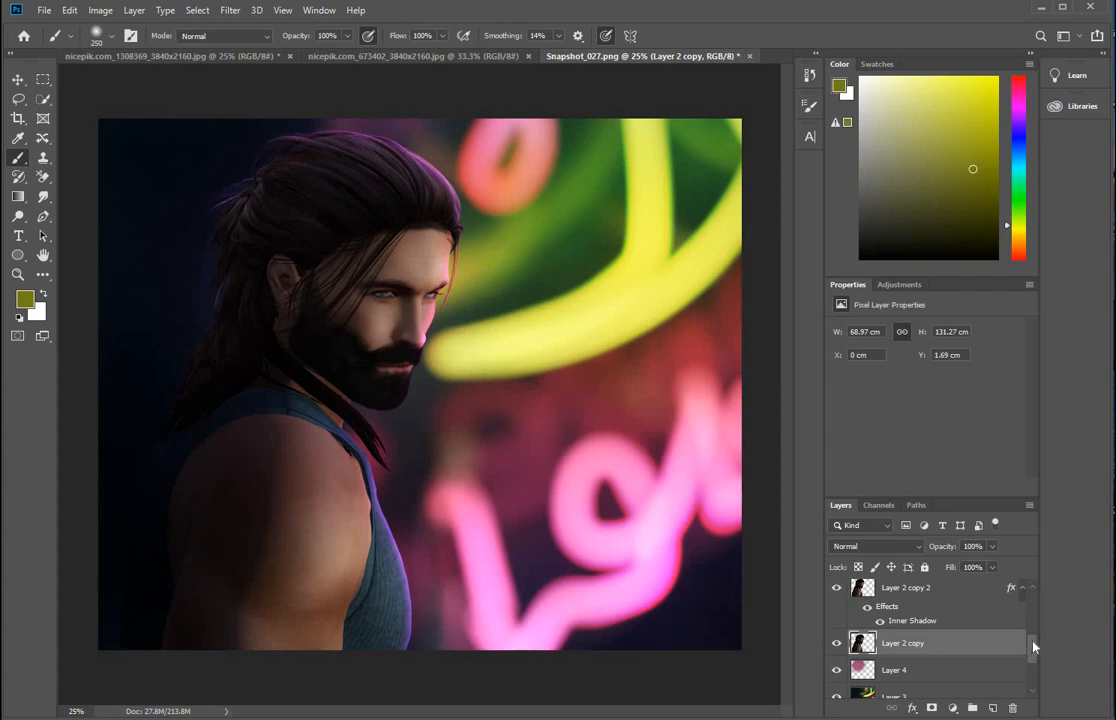
scroll(1032, 645, up, 2)
scroll(1000, 655, down, 2)
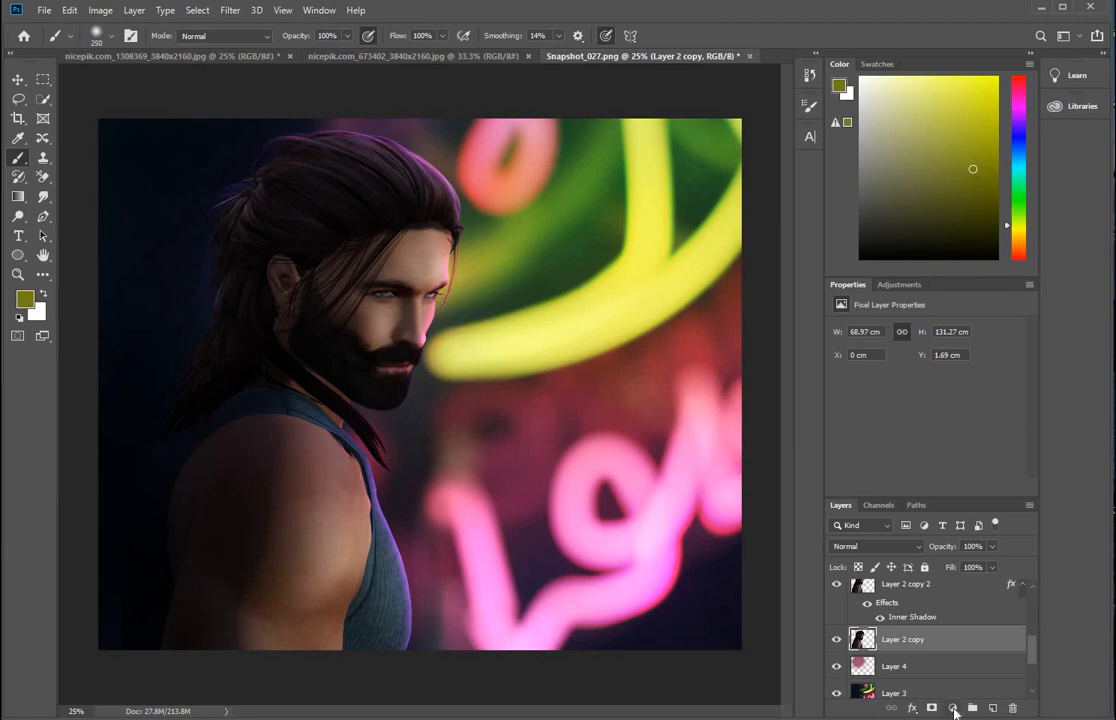
- Add a Color Lookup adjustment layer above Layer 2 copy using the LateSunset.3DL 3D LUT
click(953, 708)
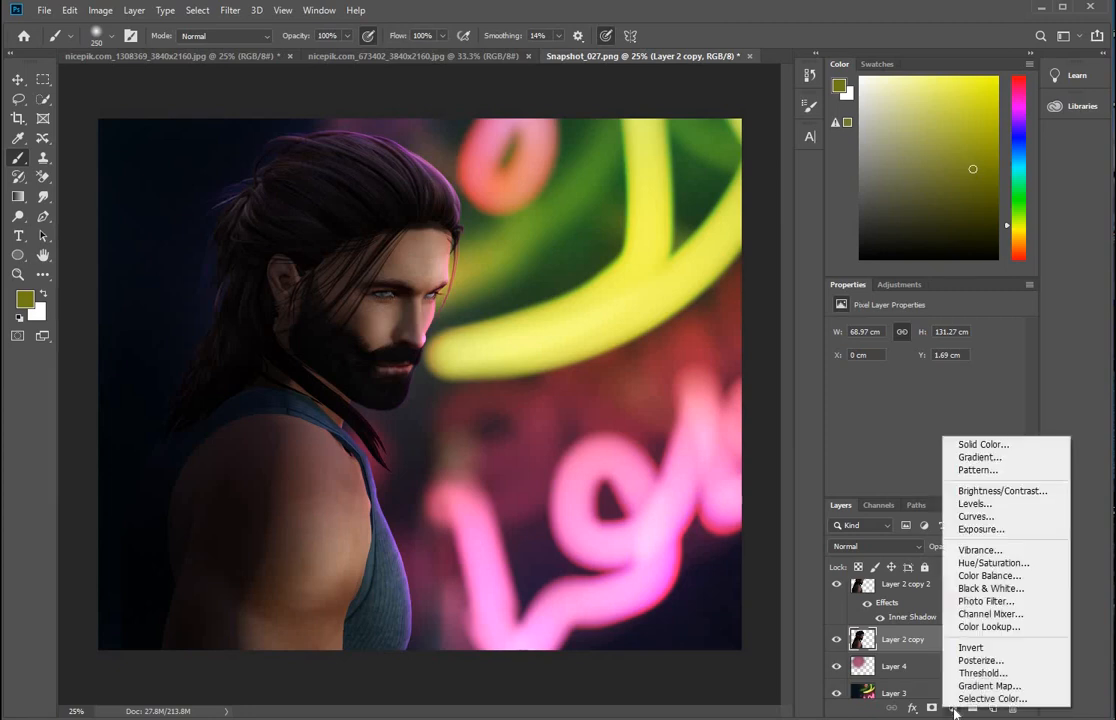
click(980, 627)
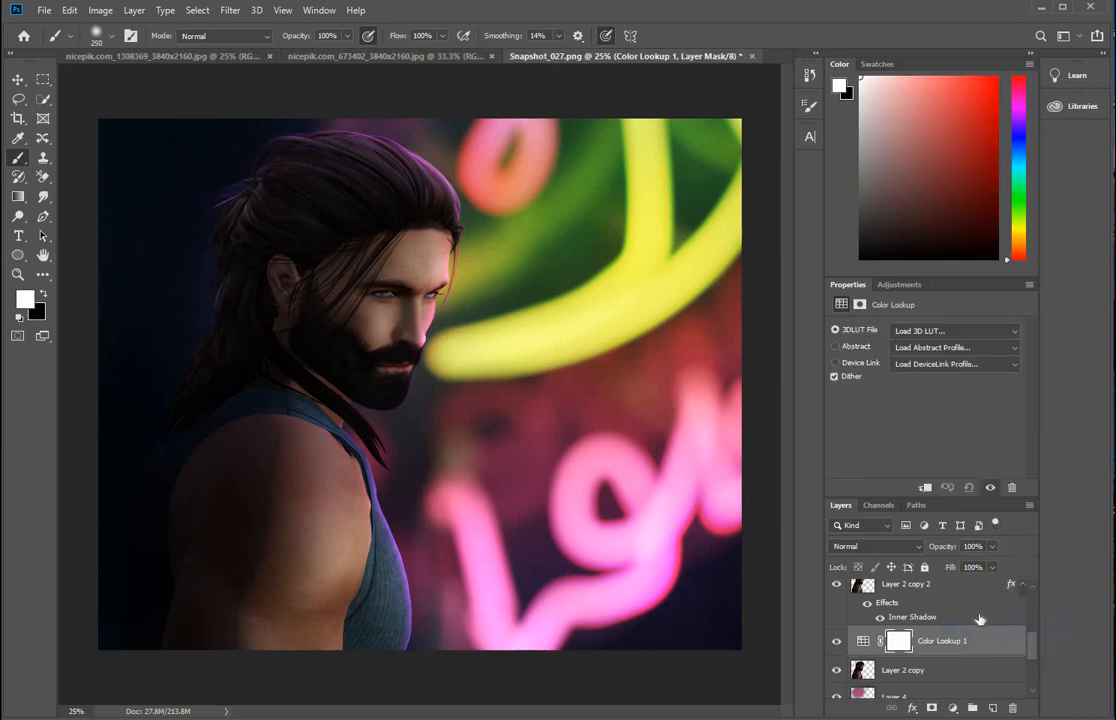
click(1013, 338)
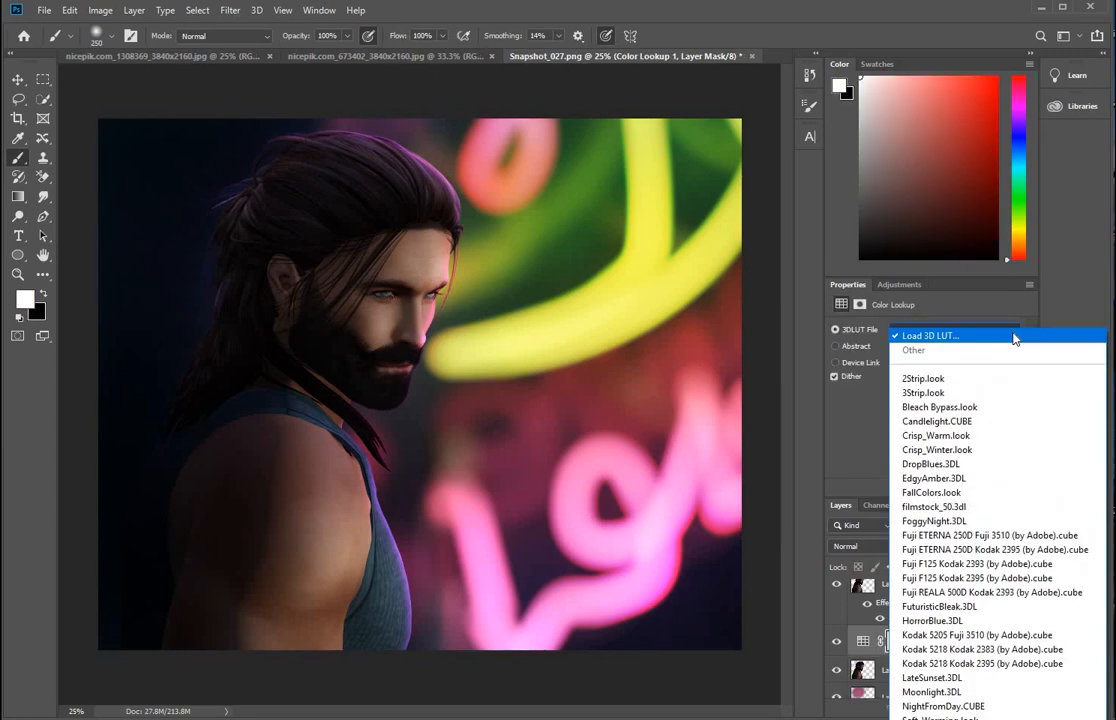
click(928, 679)
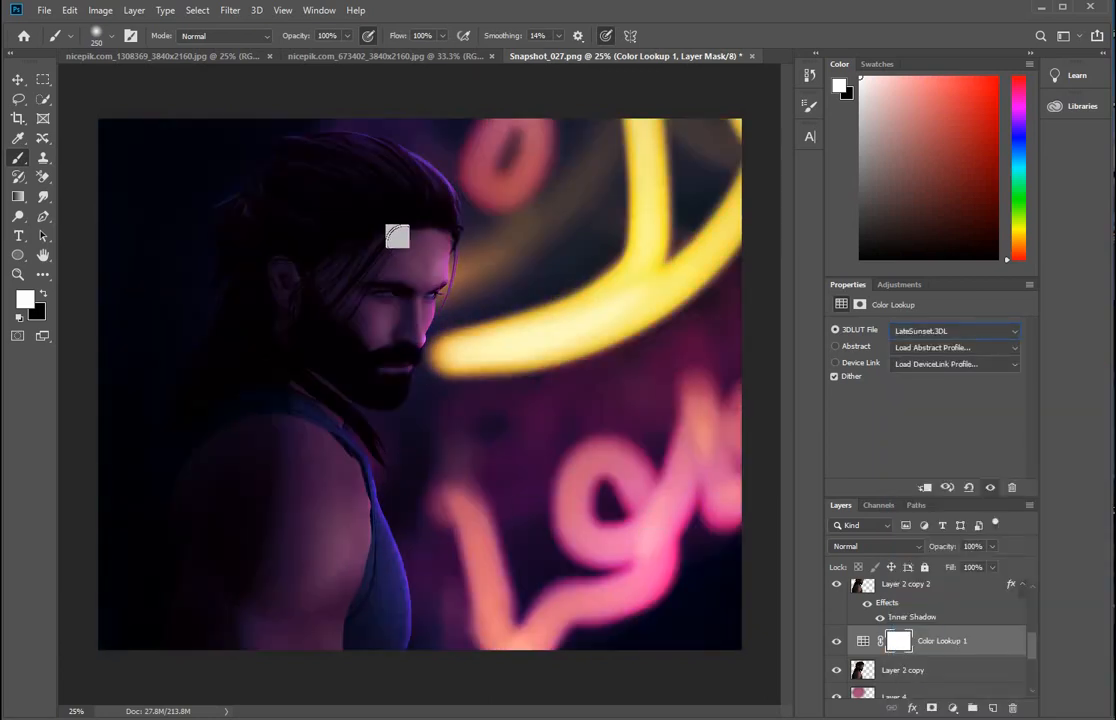
- Clip the Color Lookup 1 adjustment to Layer 2 copy so it affects only the man
click(976, 660)
drag(976, 660, 976, 651)
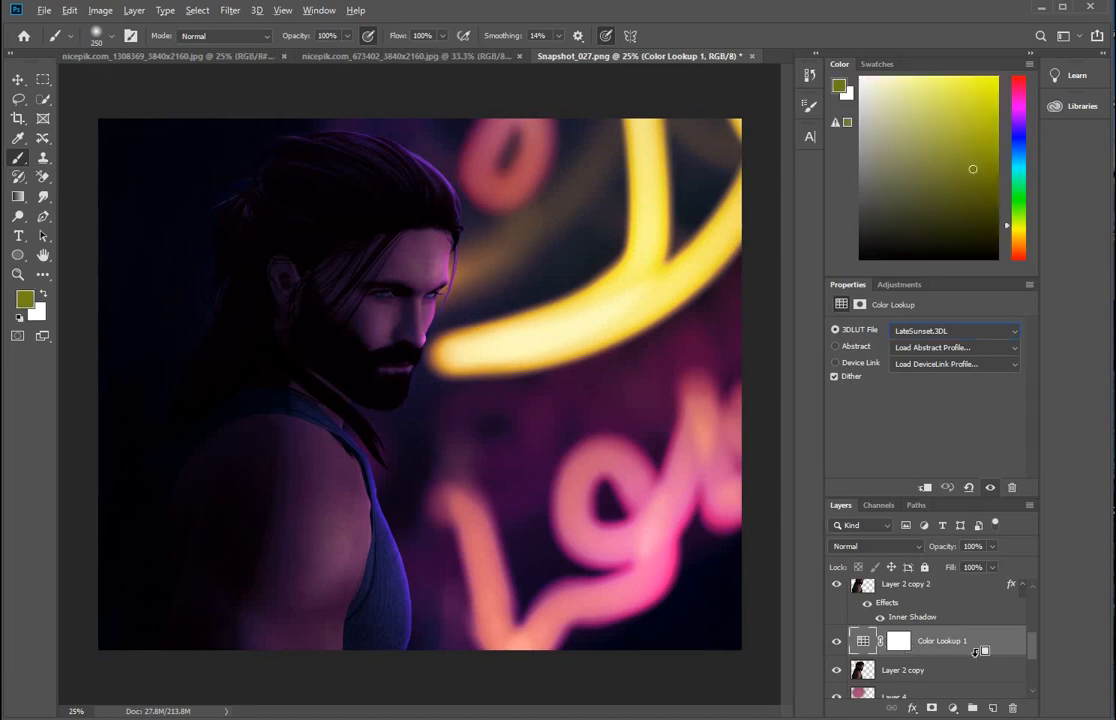
alt+click(979, 645)
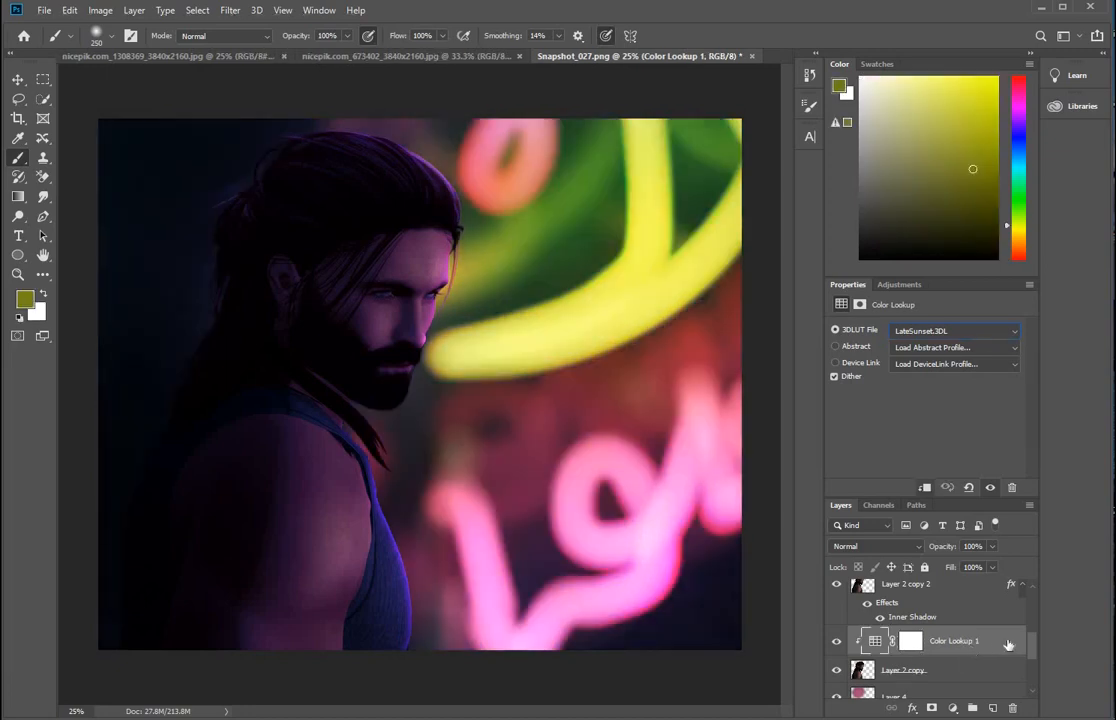
- Use Apply Image on the Color Lookup 1 mask with the merged RGB image, Multiply blending and 100% opacity
click(907, 645)
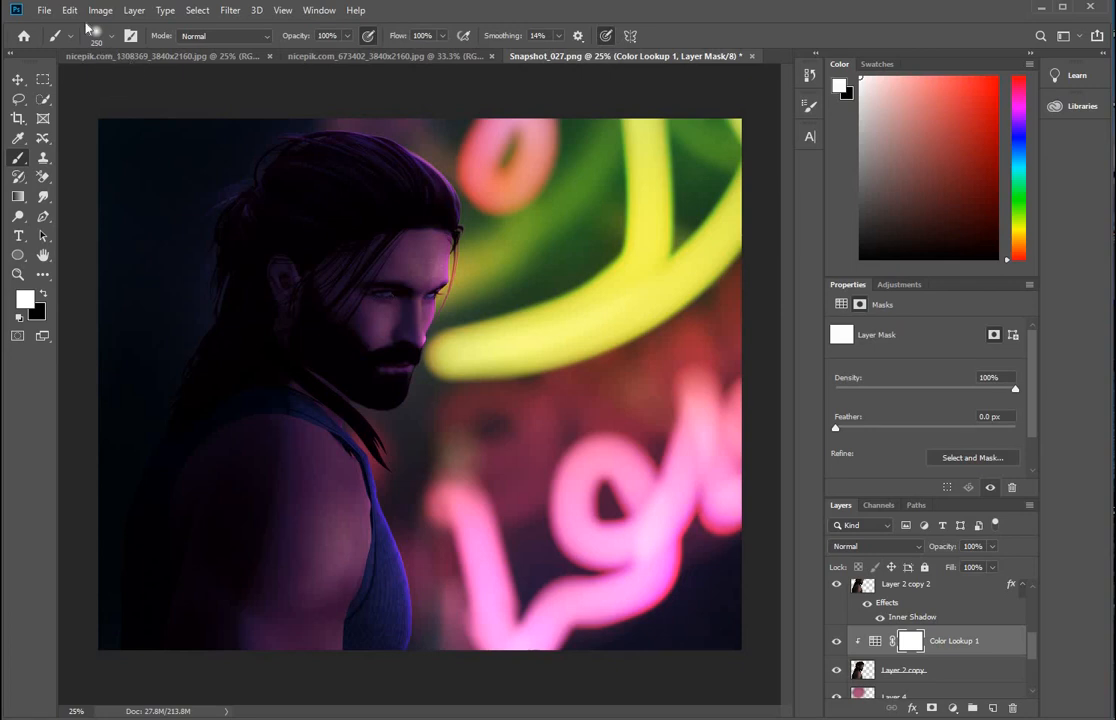
click(99, 11)
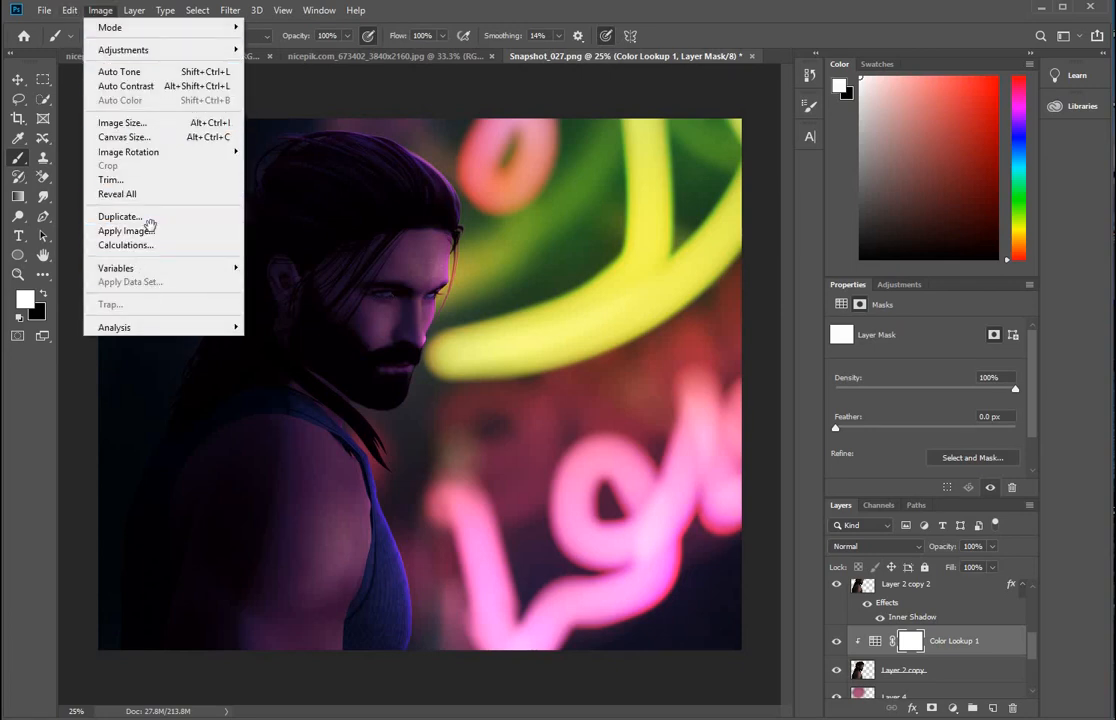
click(150, 228)
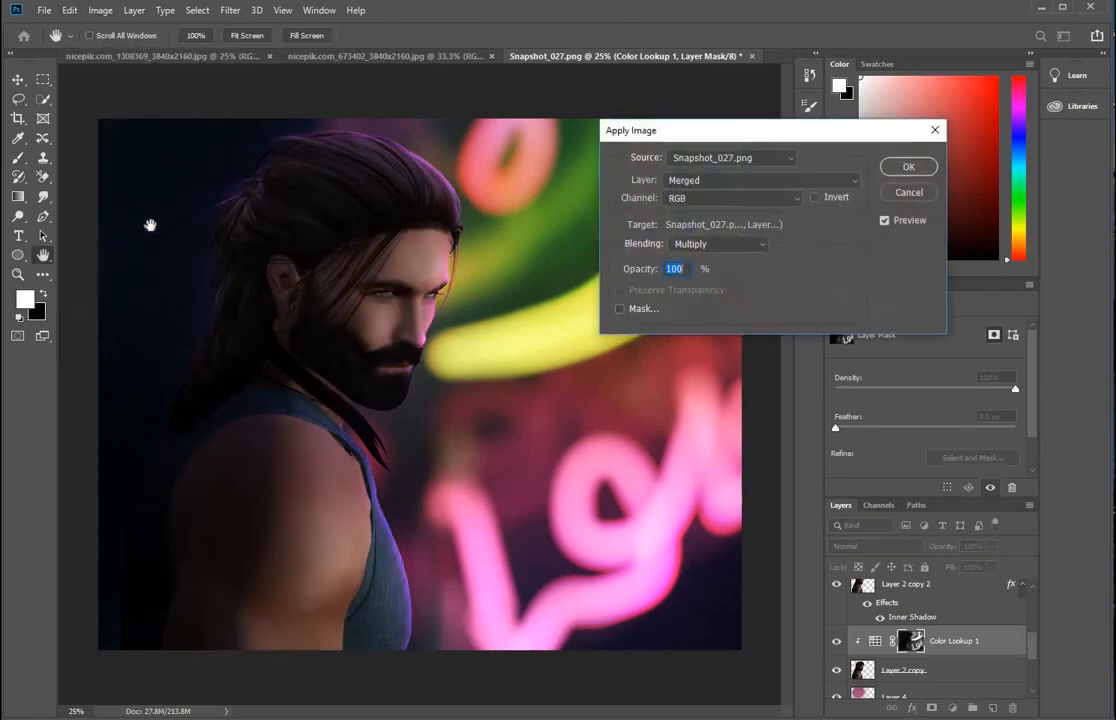
click(903, 168)
key(b)
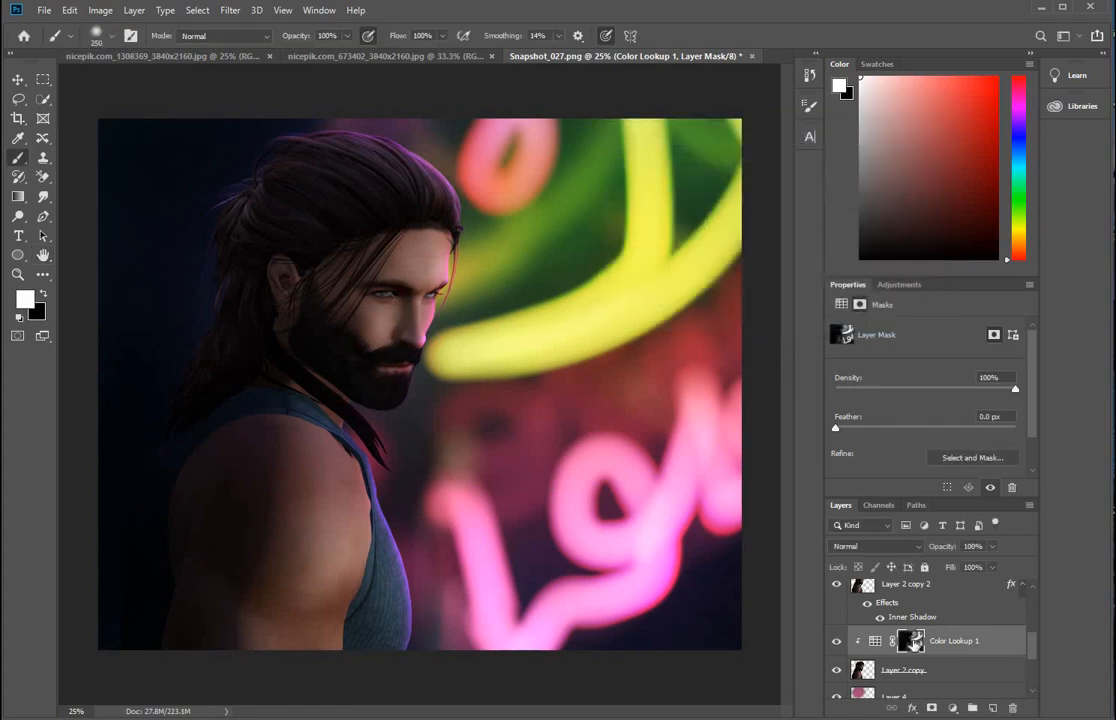
- Set Color Lookup 1's blend mode to Overlay and toggle its visibility to compare the effect on the man
click(905, 548)
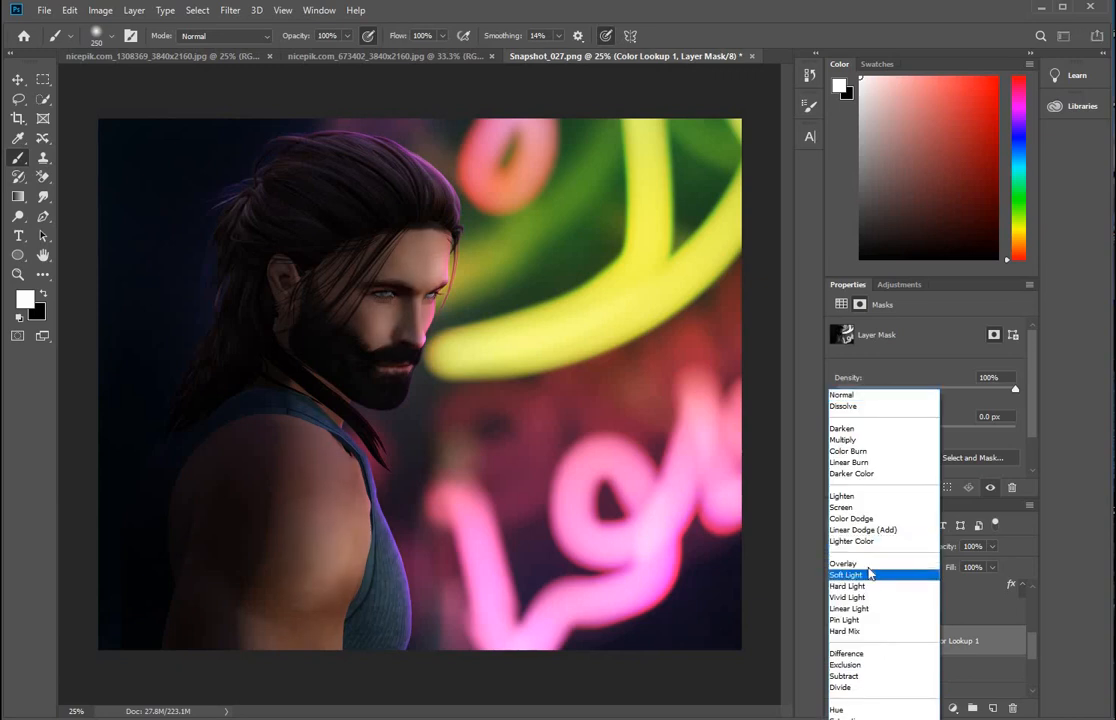
click(868, 564)
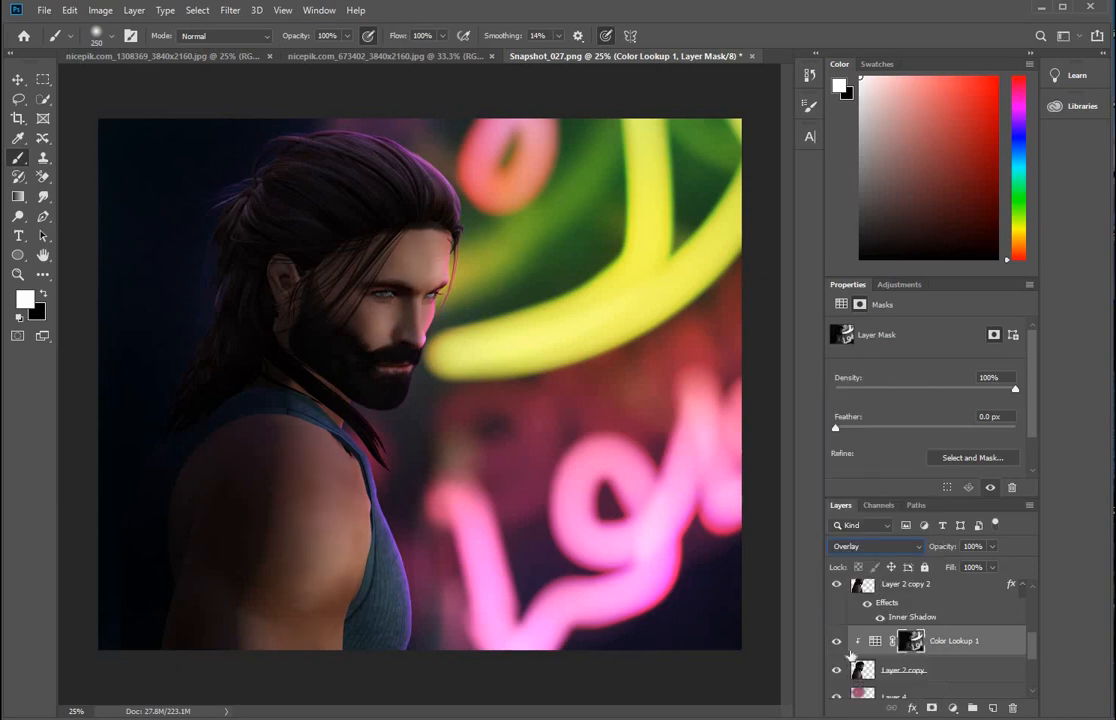
click(838, 642)
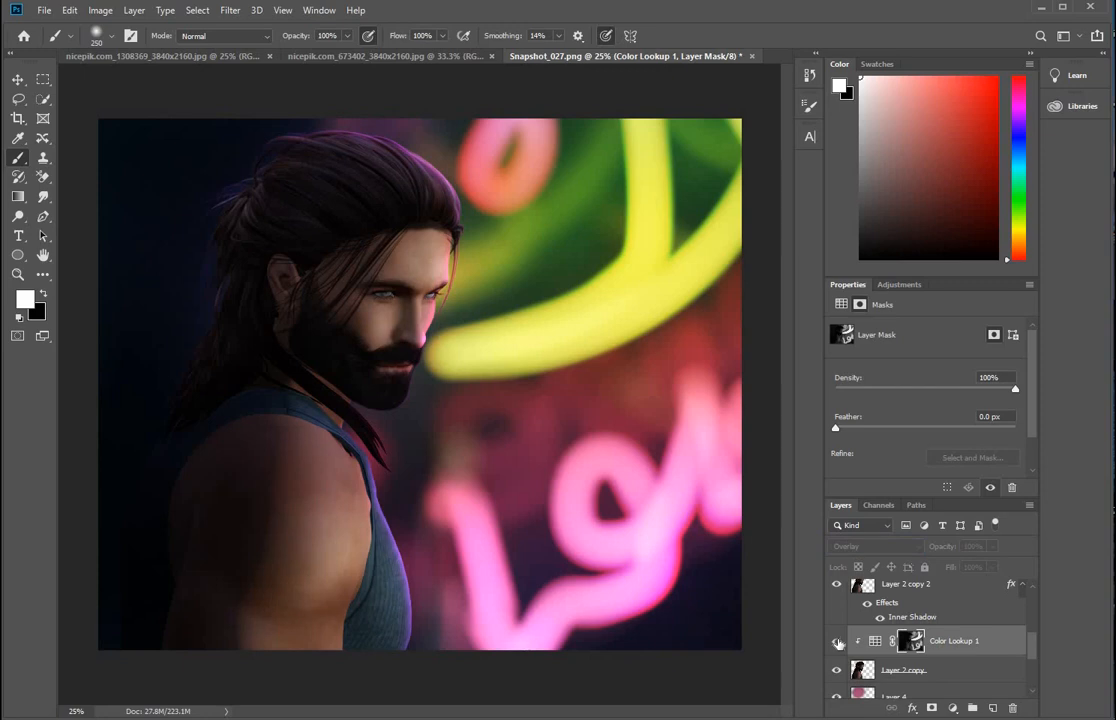
click(838, 642)
click(838, 642)
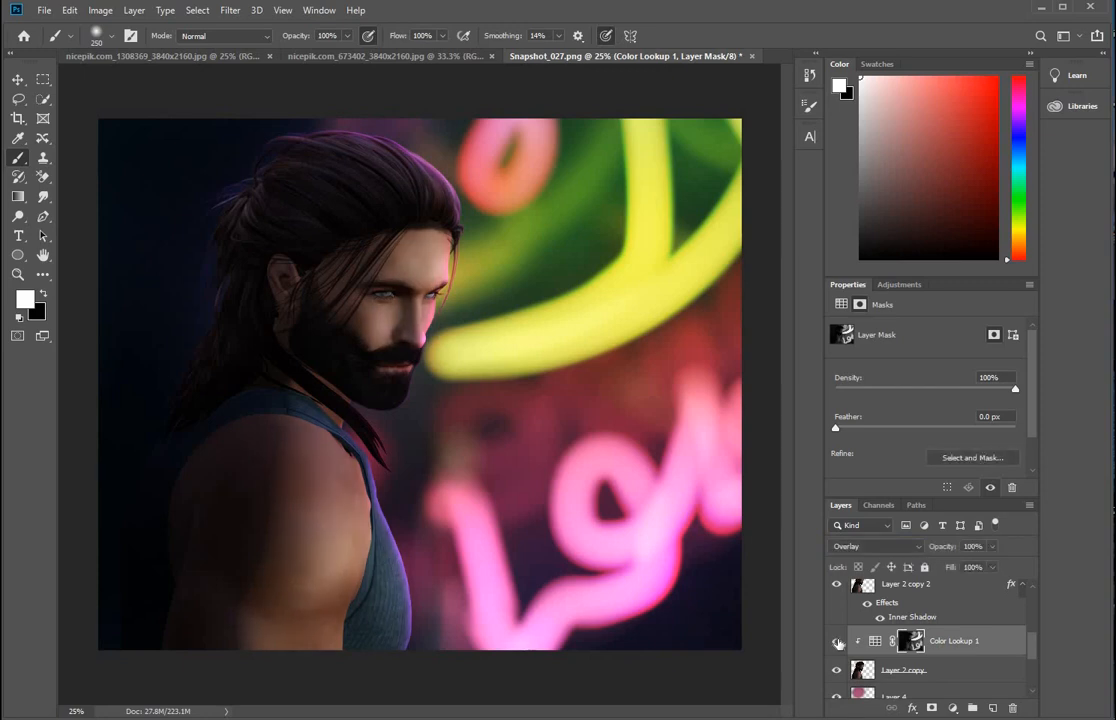
click(838, 642)
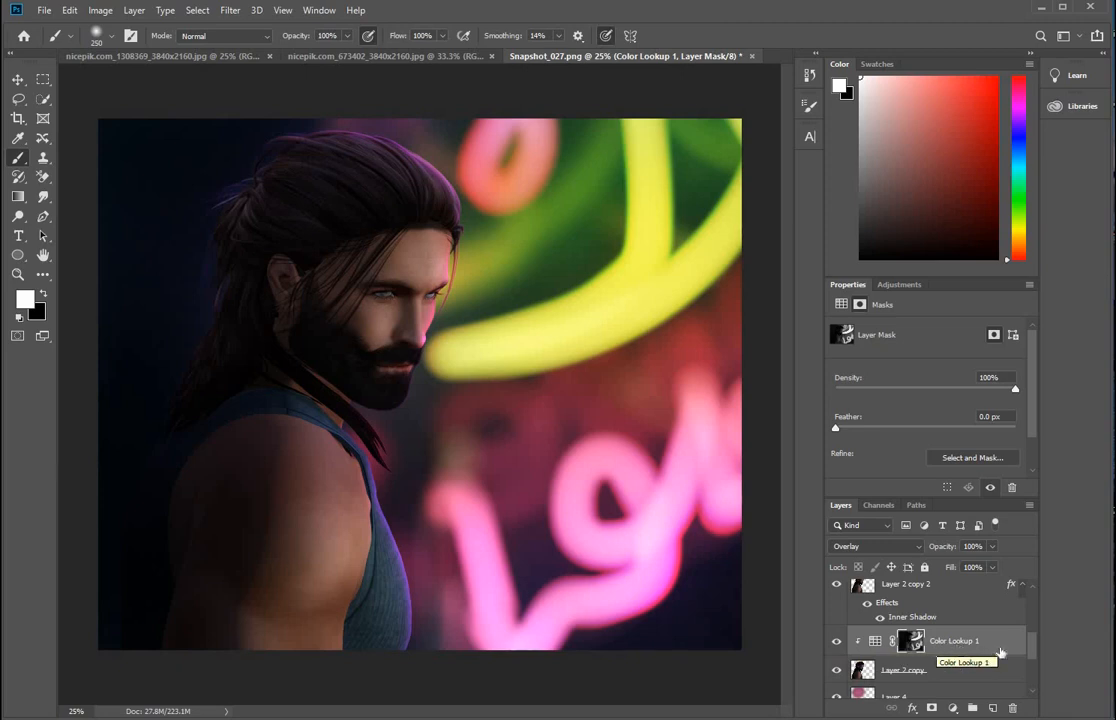
- Add a Color Lookup adjustment layer above Layer 6 using the Crisp_Winter.look 3D LUT
drag(1033, 651, 942, 593)
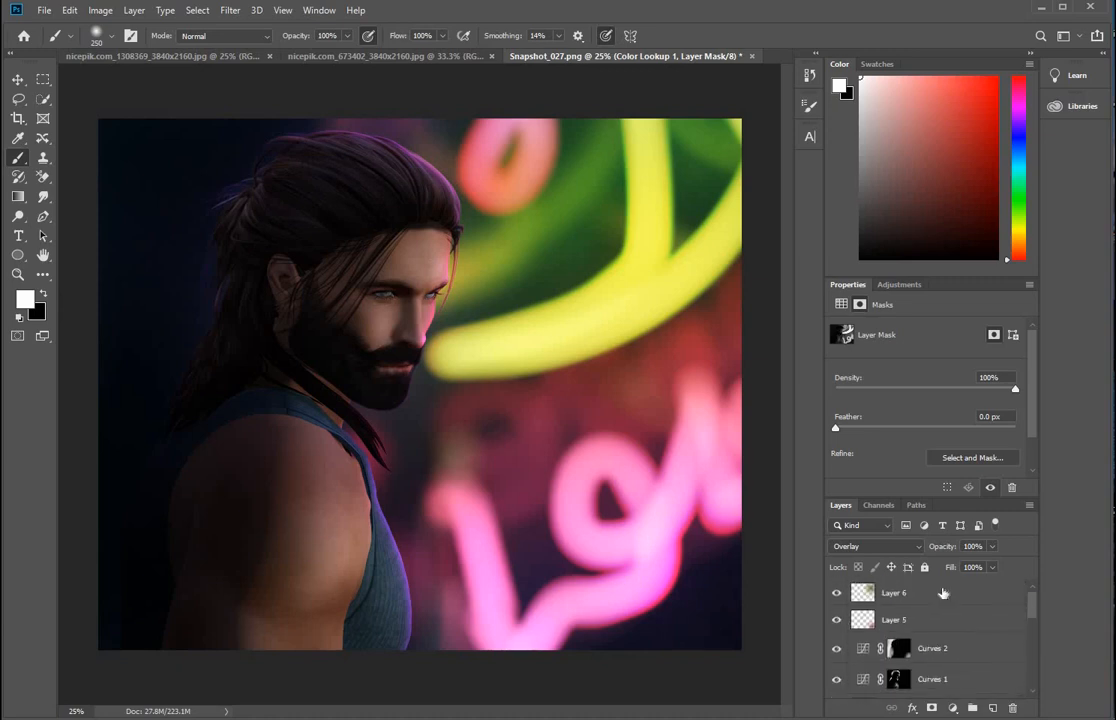
click(942, 593)
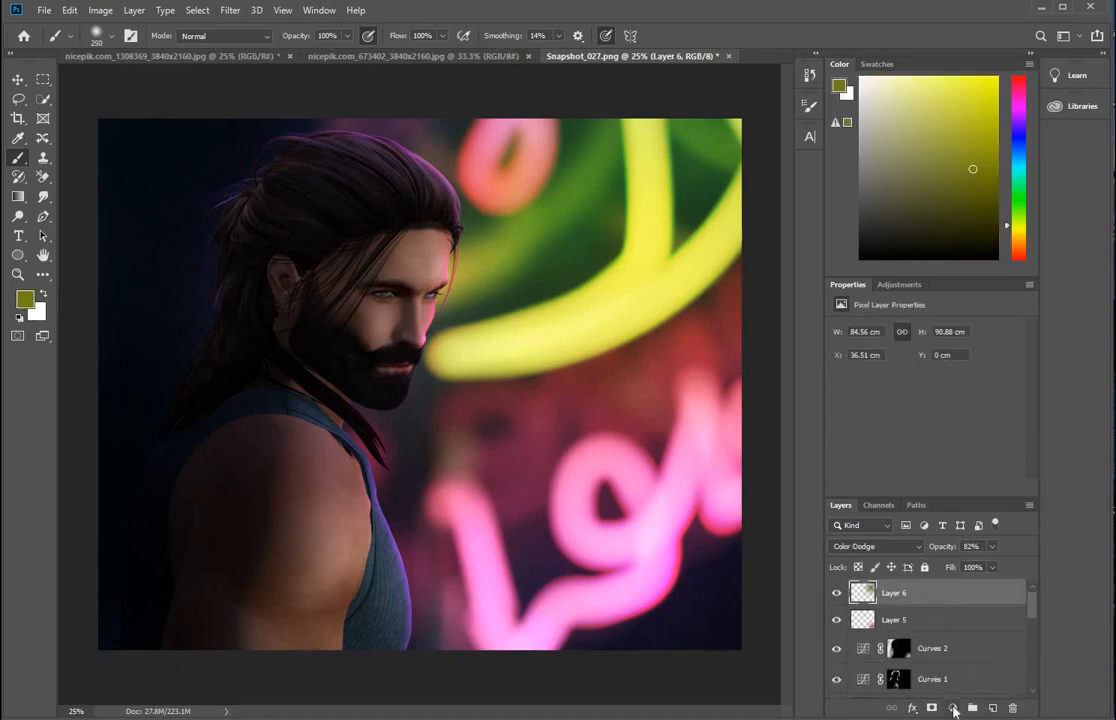
click(953, 707)
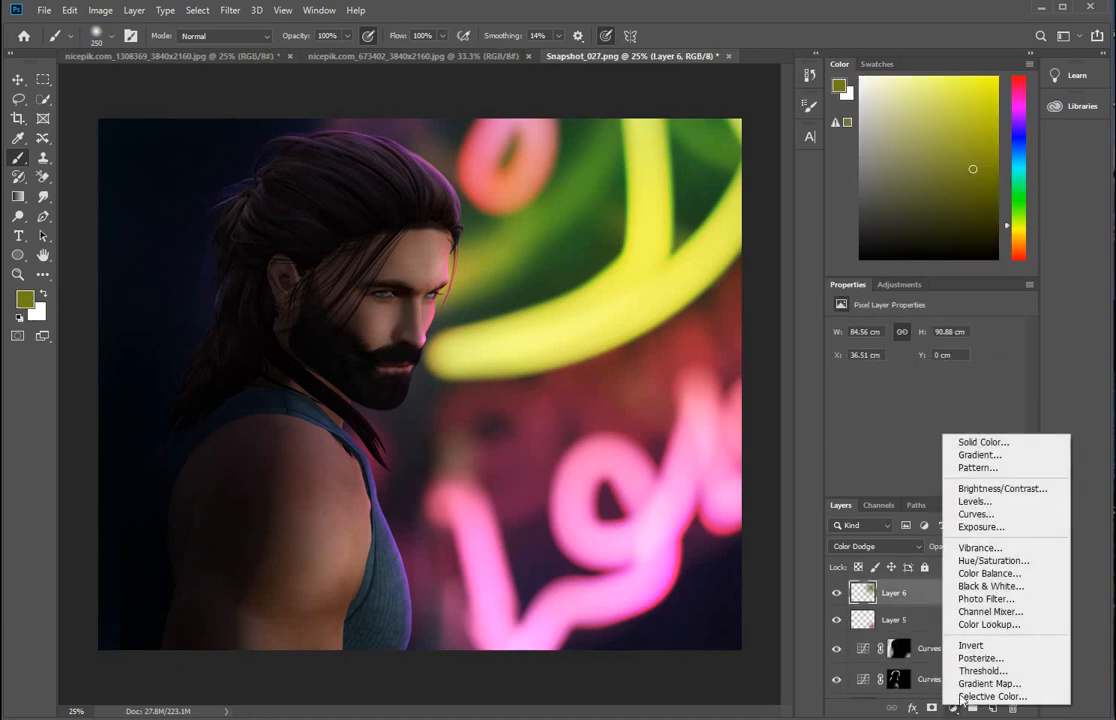
click(982, 625)
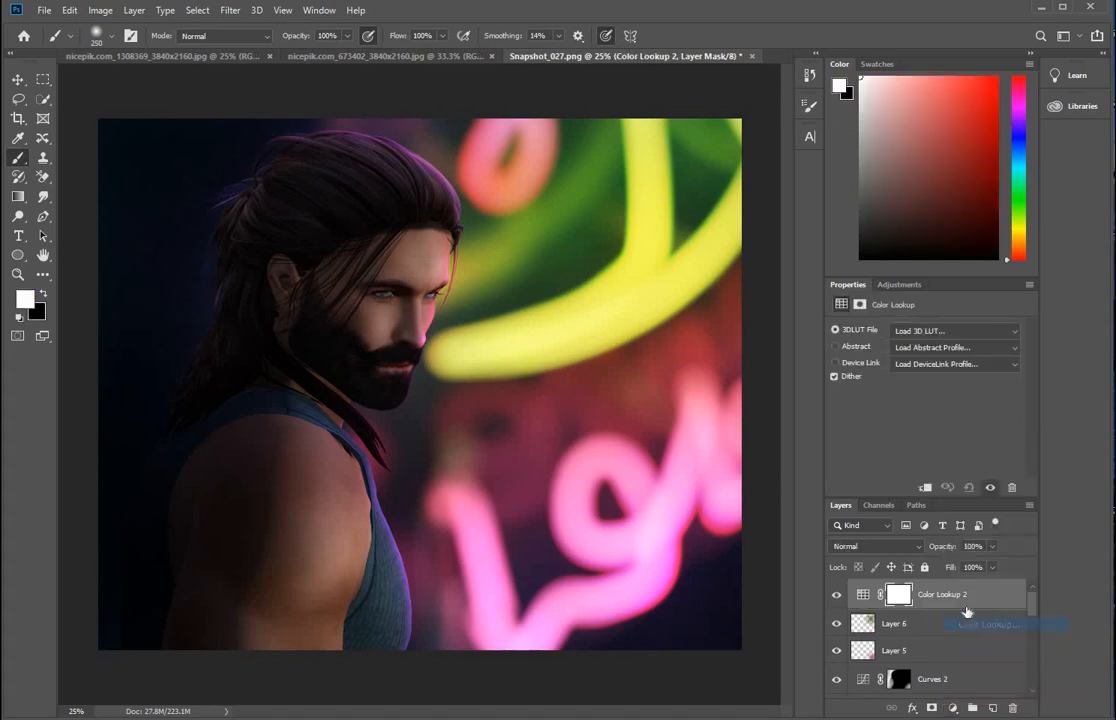
click(931, 331)
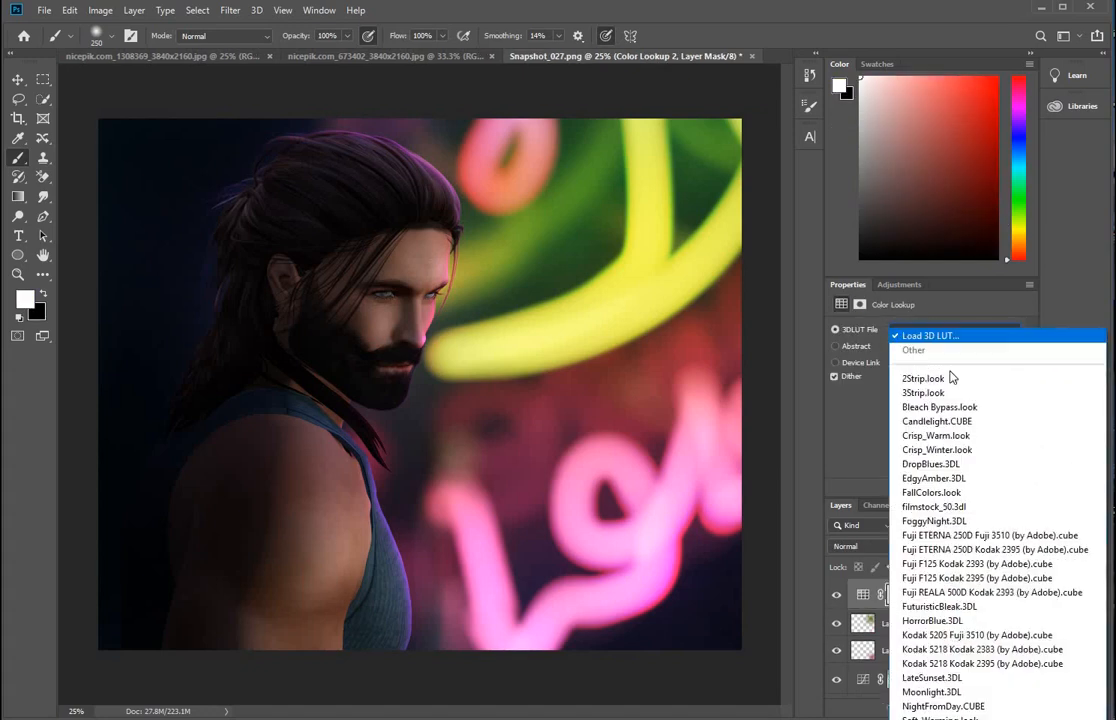
click(948, 451)
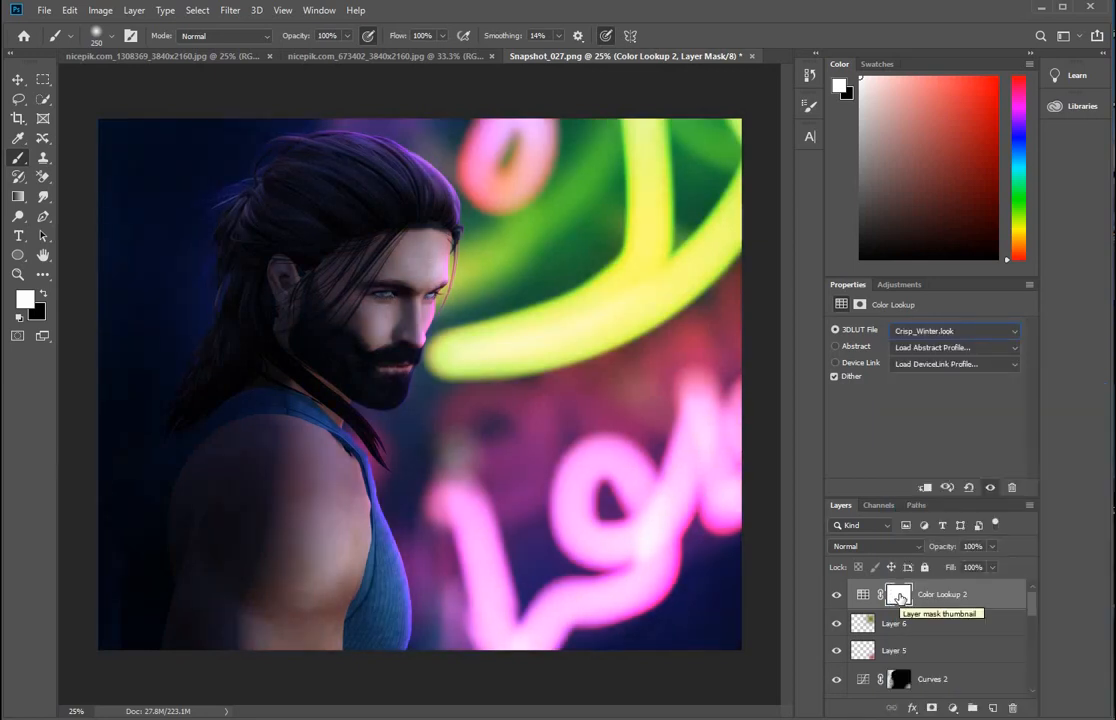
- Try the Soft Light blend mode on Color Lookup 2 and toggle its visibility to compare the effect
click(872, 546)
click(880, 578)
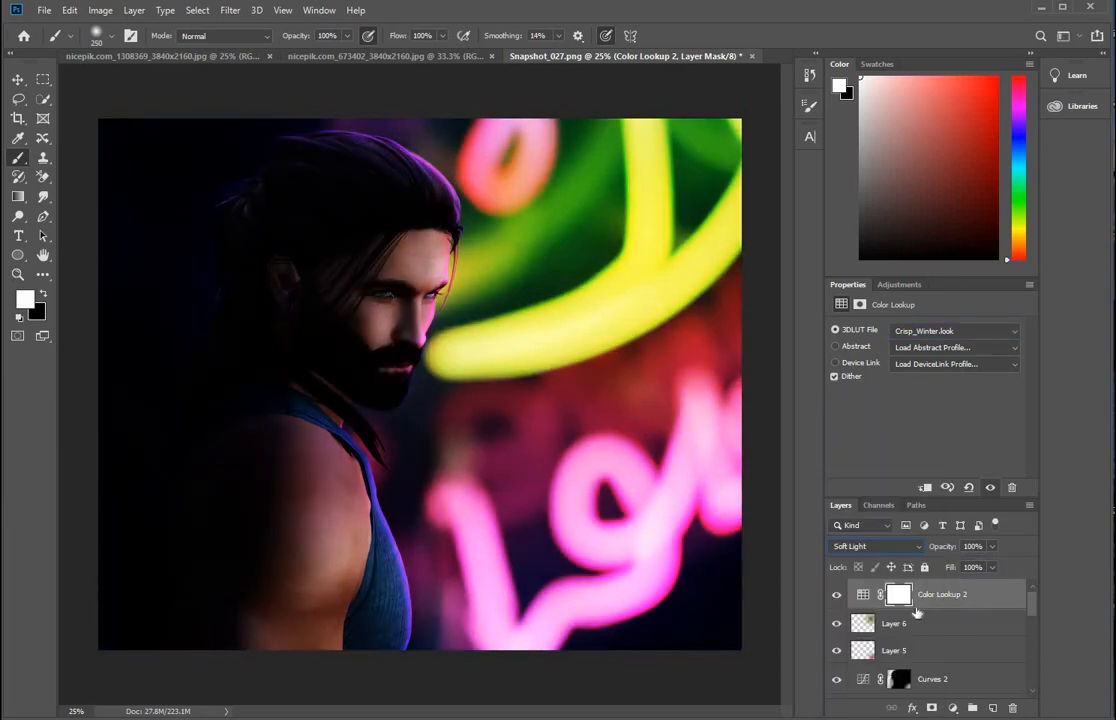
click(836, 595)
click(836, 595)
- Use Apply Image on the Color Lookup 2 mask with the merged RGB image, Multiply blending and 100% opacity
click(898, 595)
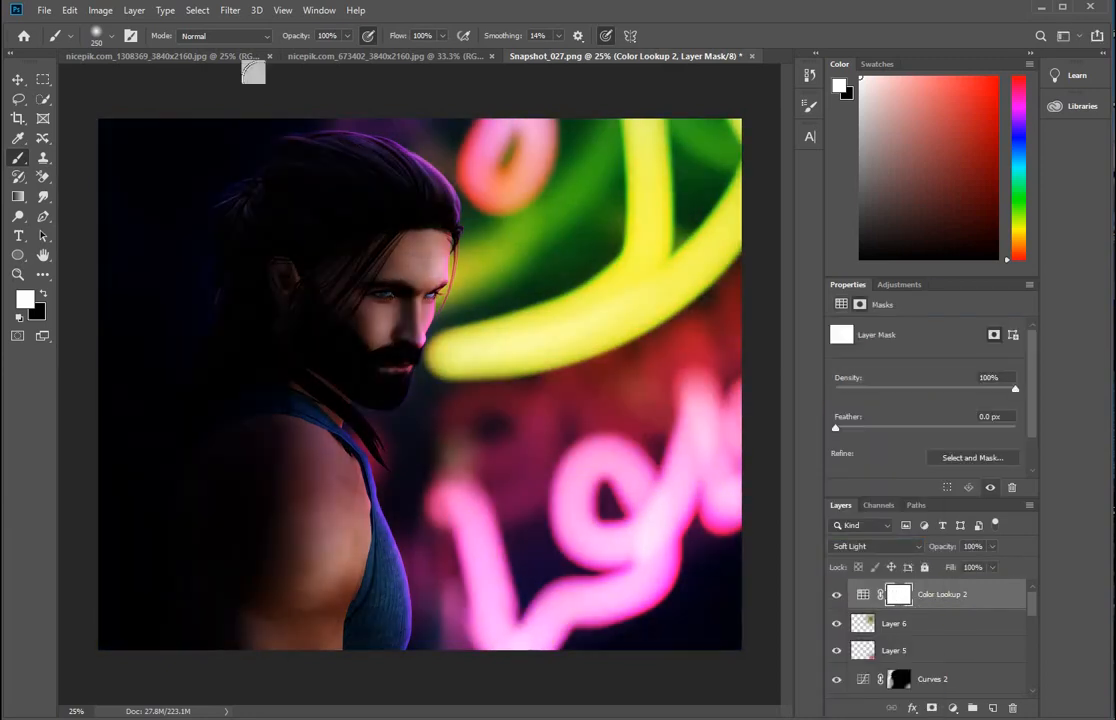
click(100, 10)
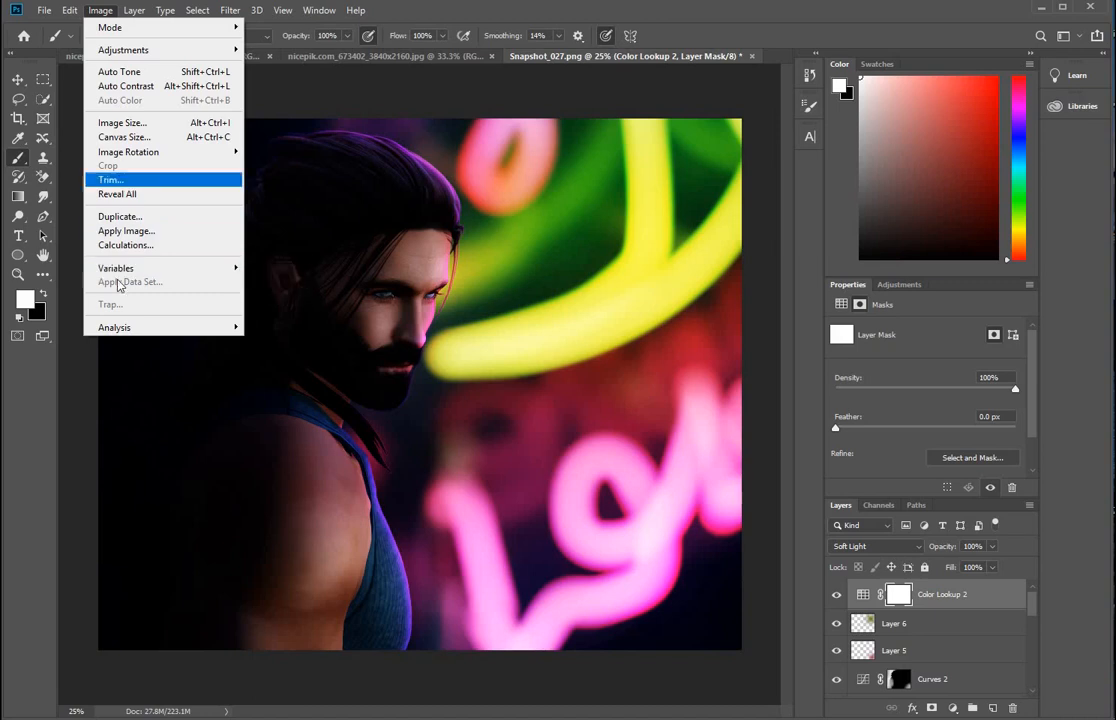
click(126, 231)
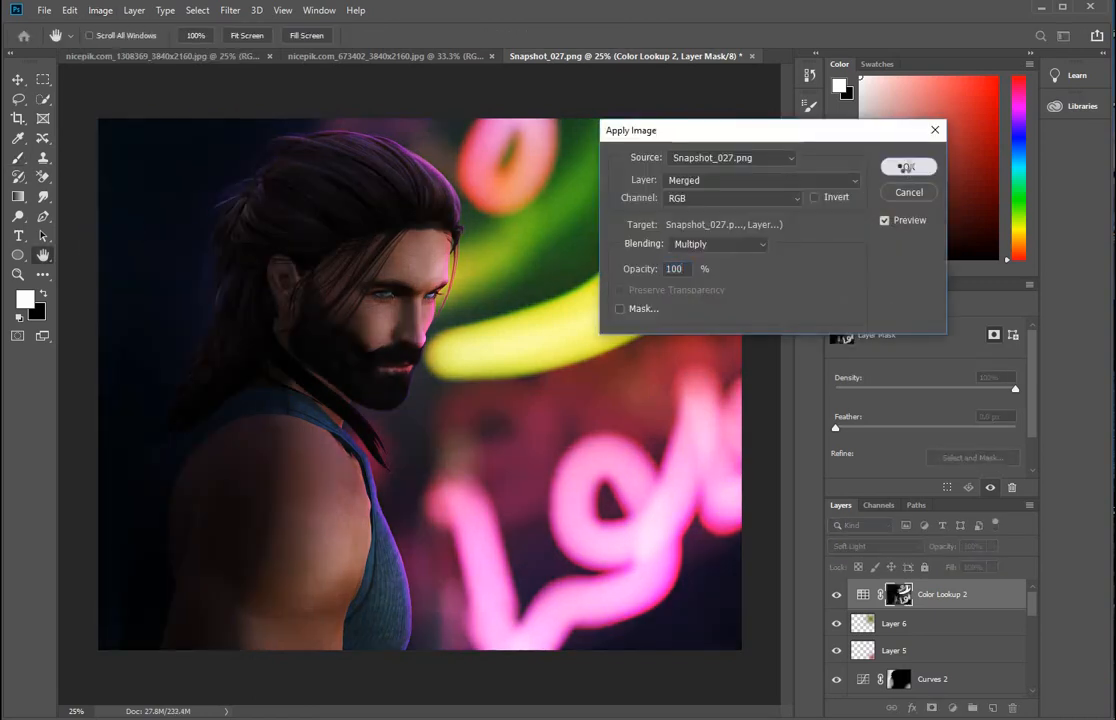
click(906, 167)
key(b)
- Set Color Lookup 2's blend mode to Normal and compare the image with the adjustment hidden and shown
click(838, 598)
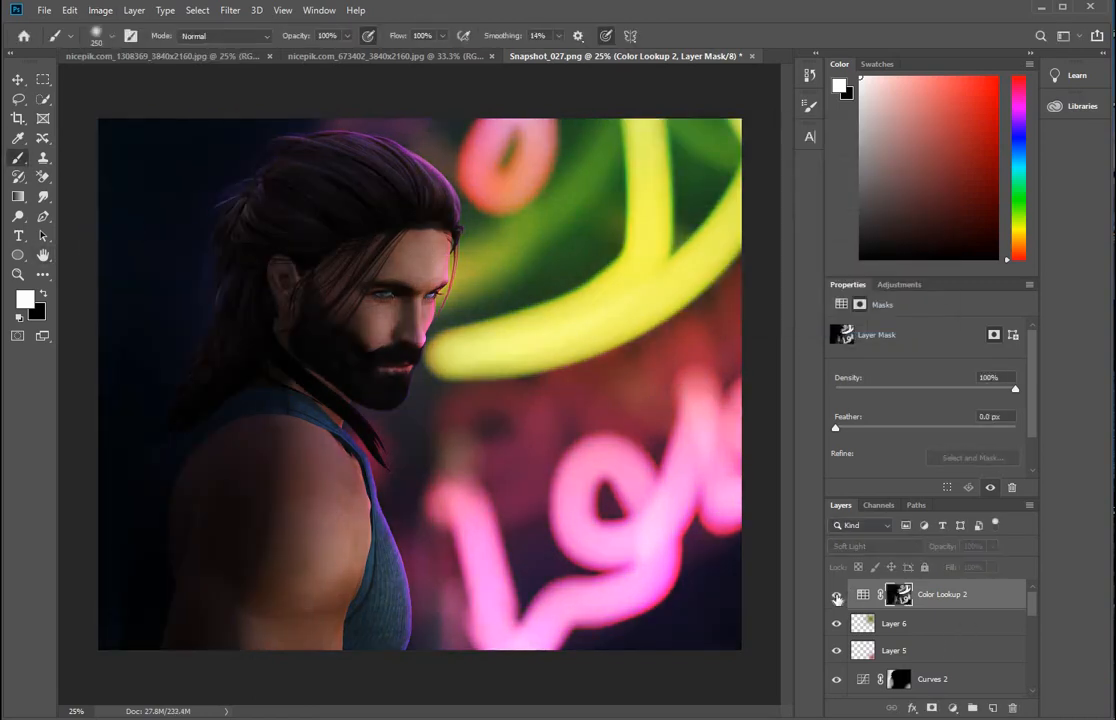
click(838, 598)
click(875, 546)
click(860, 400)
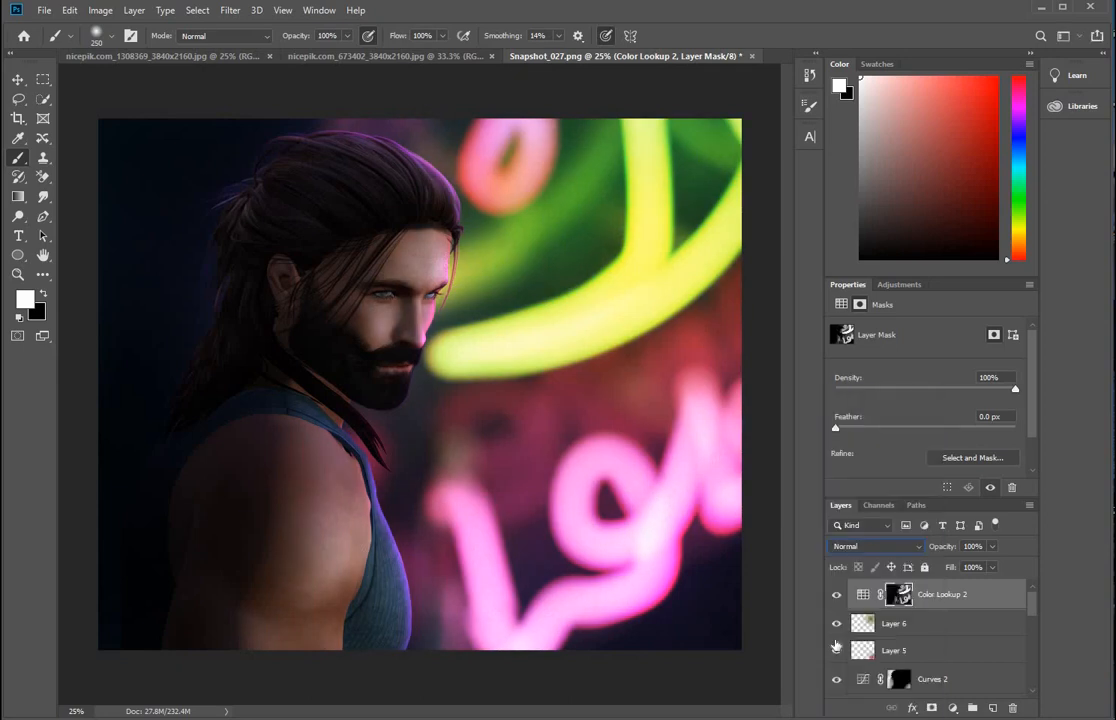
click(838, 598)
click(838, 598)
click(992, 597)
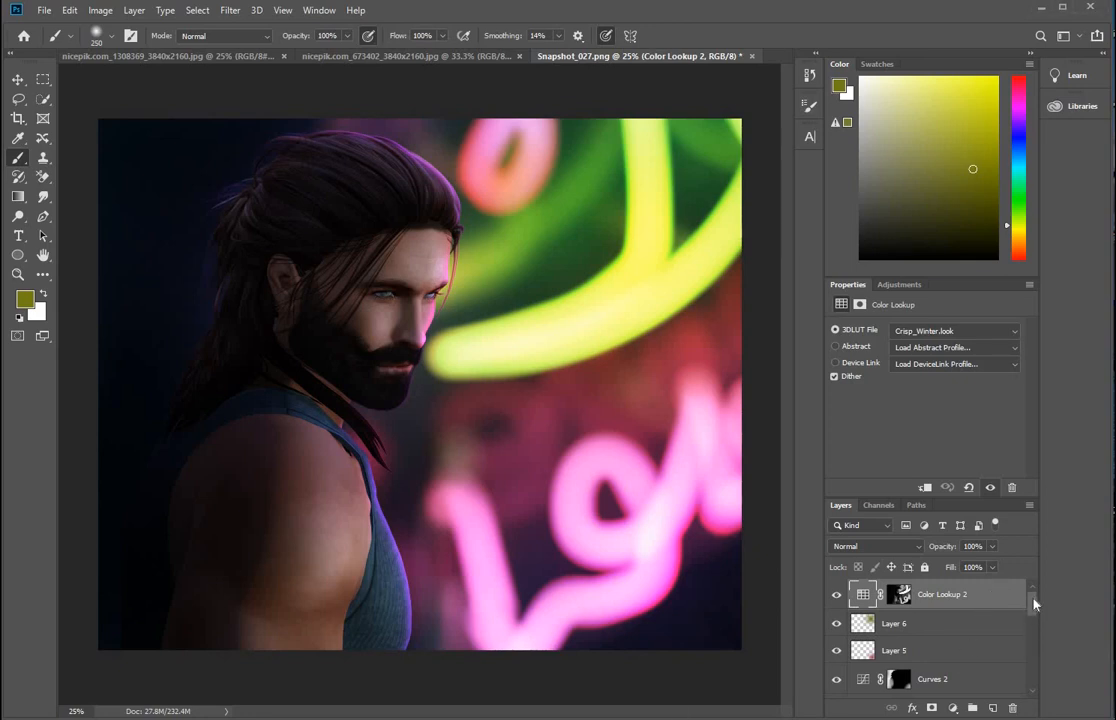
- Duplicate Layer 2 copy beneath Color Lookup 1 and hide the original layer
drag(1034, 604, 1037, 657)
scroll(1036, 663, down, 1)
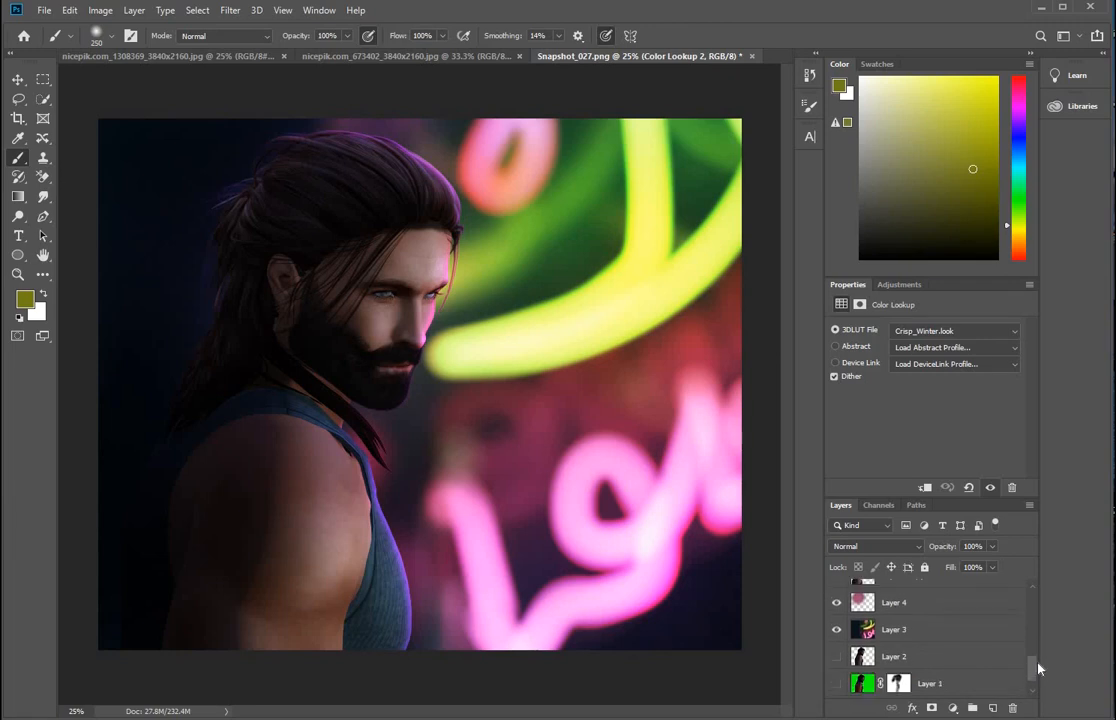
scroll(1038, 660, up, 2)
click(861, 634)
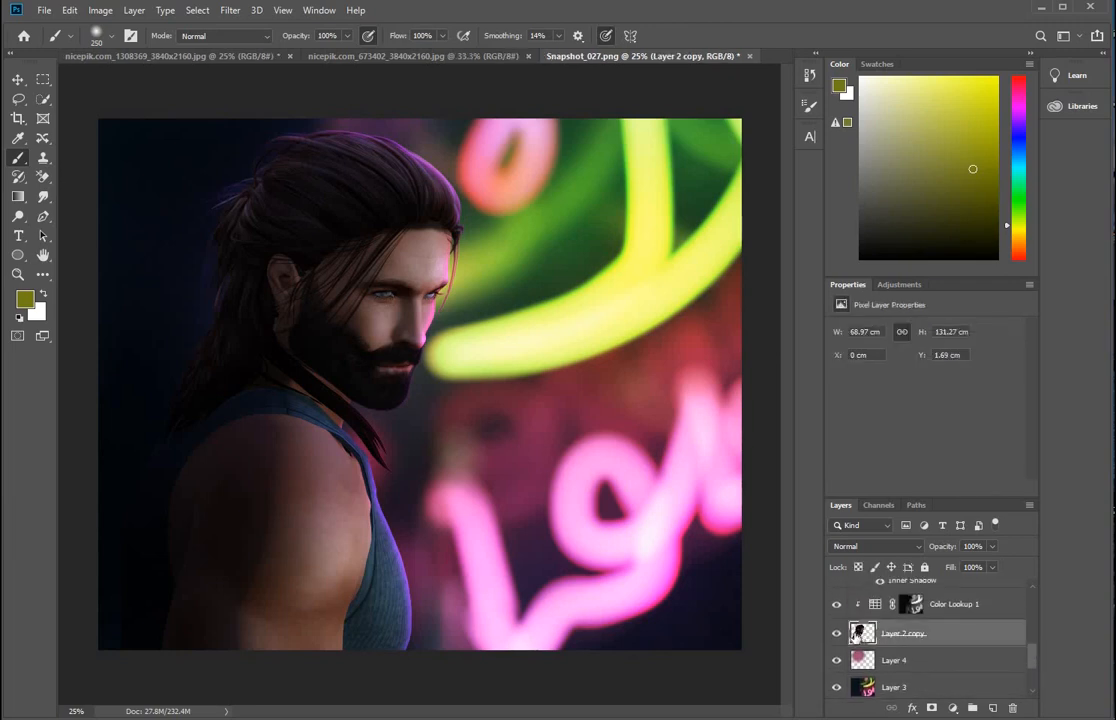
key(ctrl+j)
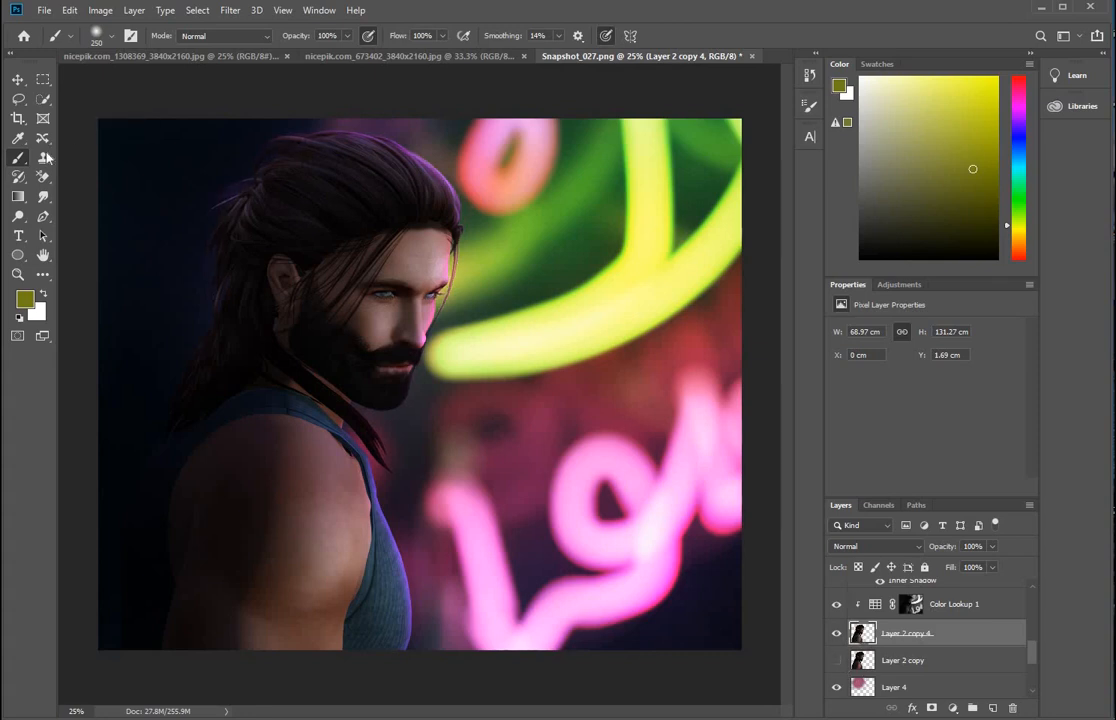
- Draw a freehand Lasso selection around the man's upper hair, front of the face and chest on the neon-facing side
click(18, 99)
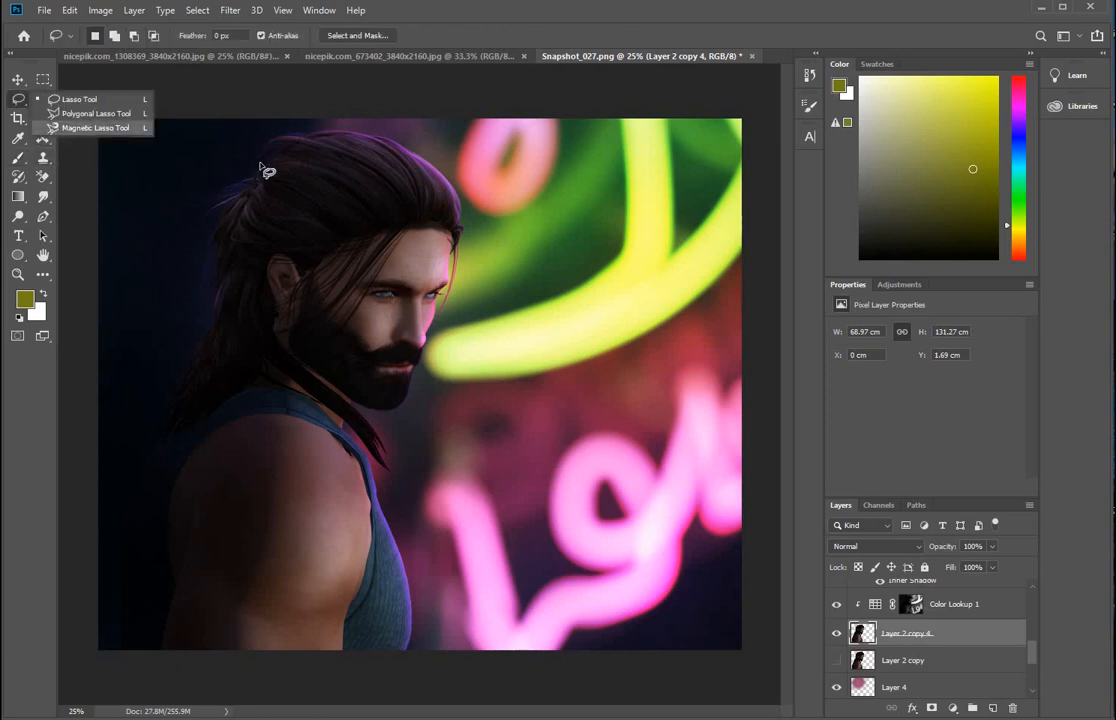
mouse_move(208, 148)
mouse_down()
mouse_move(187, 295)
mouse_move(203, 303)
mouse_move(262, 183)
mouse_move(288, 164)
mouse_move(341, 148)
mouse_move(387, 153)
mouse_move(435, 208)
mouse_up()
mouse_move(424, 266)
mouse_down()
mouse_move(377, 316)
mouse_move(362, 370)
mouse_move(315, 450)
mouse_move(328, 577)
mouse_move(346, 650)
mouse_move(367, 677)
mouse_move(498, 622)
mouse_up()
mouse_move(530, 168)
mouse_down()
mouse_move(488, 102)
mouse_move(354, 80)
mouse_move(206, 88)
mouse_move(187, 131)
mouse_move(207, 174)
mouse_up()
drag(453, 247, 455, 250)
- Feather the Lasso selection with a radius of 100 pixels
right_click(483, 268)
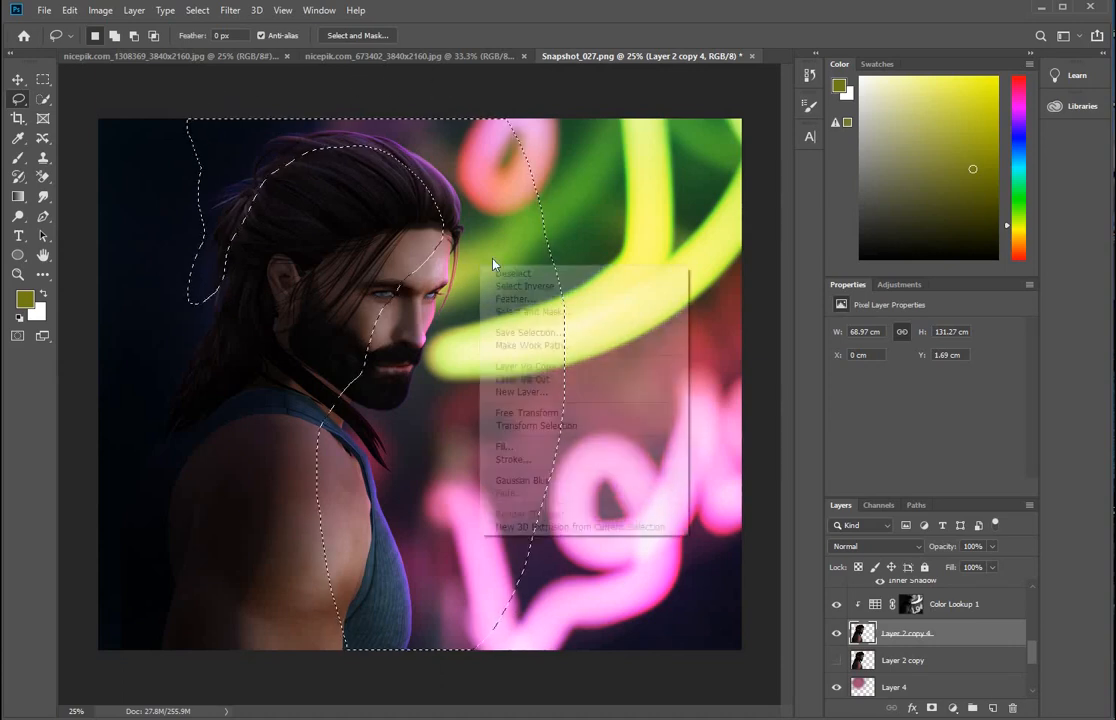
click(540, 298)
text(10)
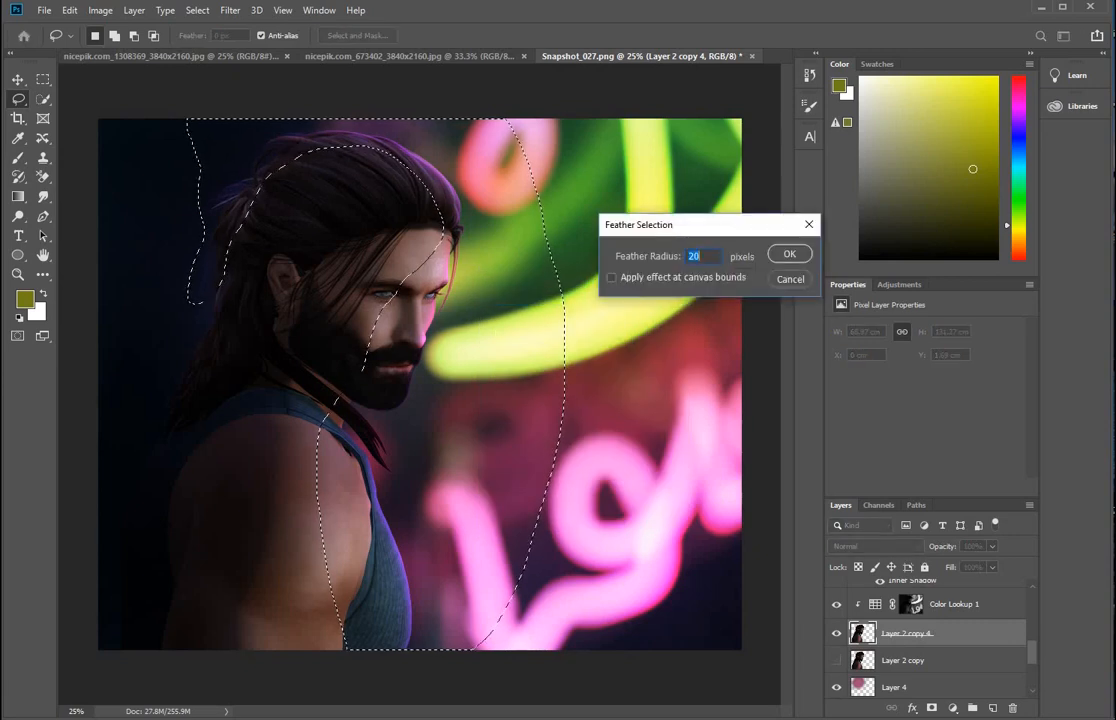
text(0)
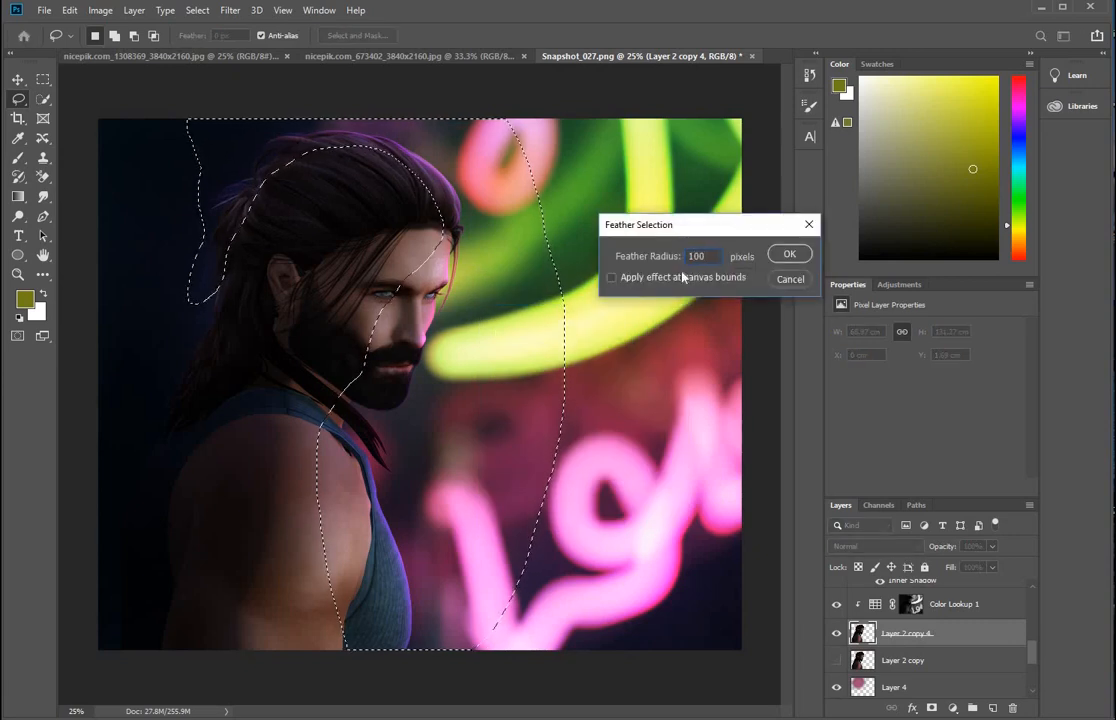
click(789, 256)
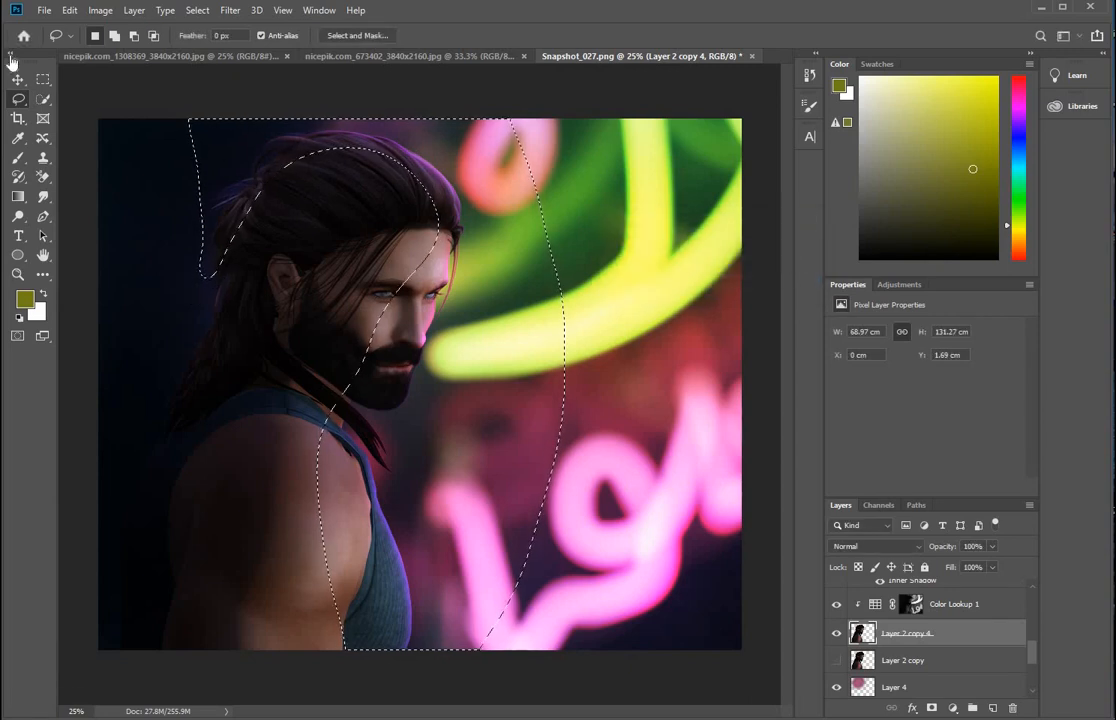
- Apply Brightness/Contrast with brightness 40 to the selected area of Layer 2 copy 4 and deselect it
click(101, 11)
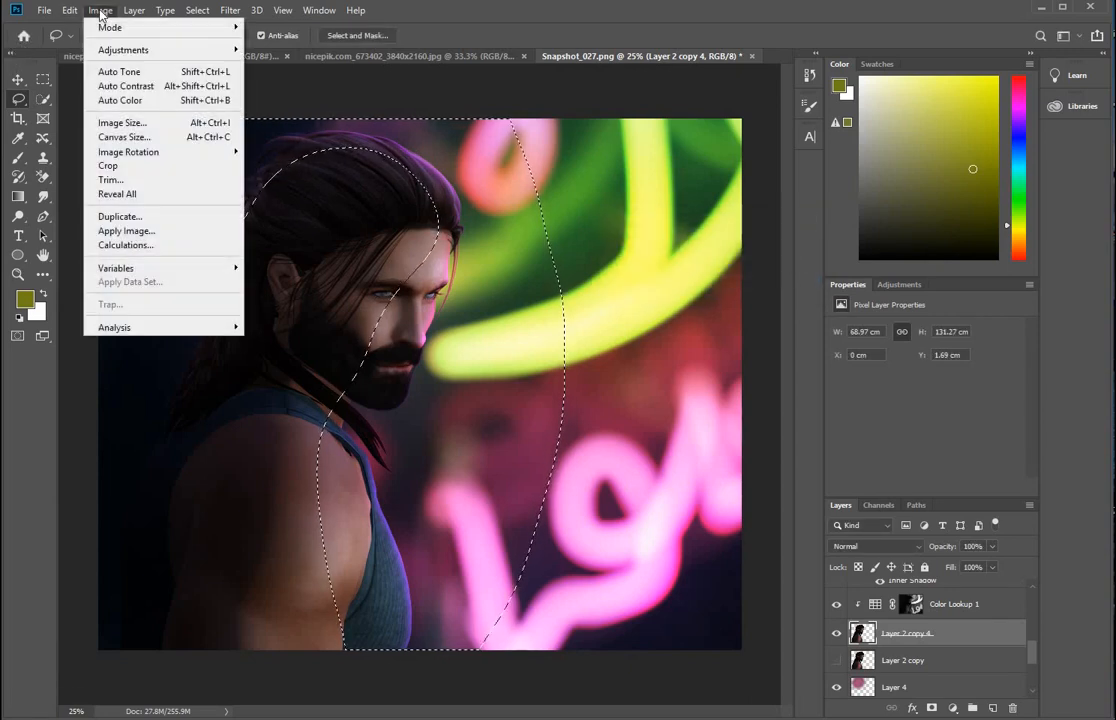
mouse_move(130, 52)
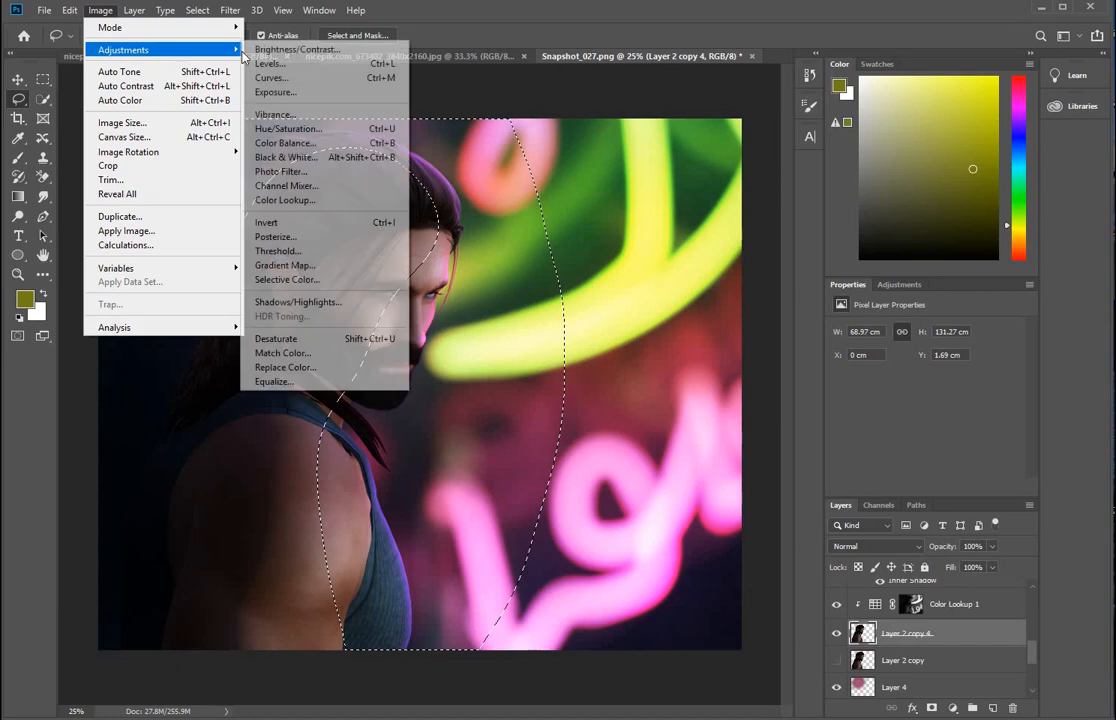
click(290, 51)
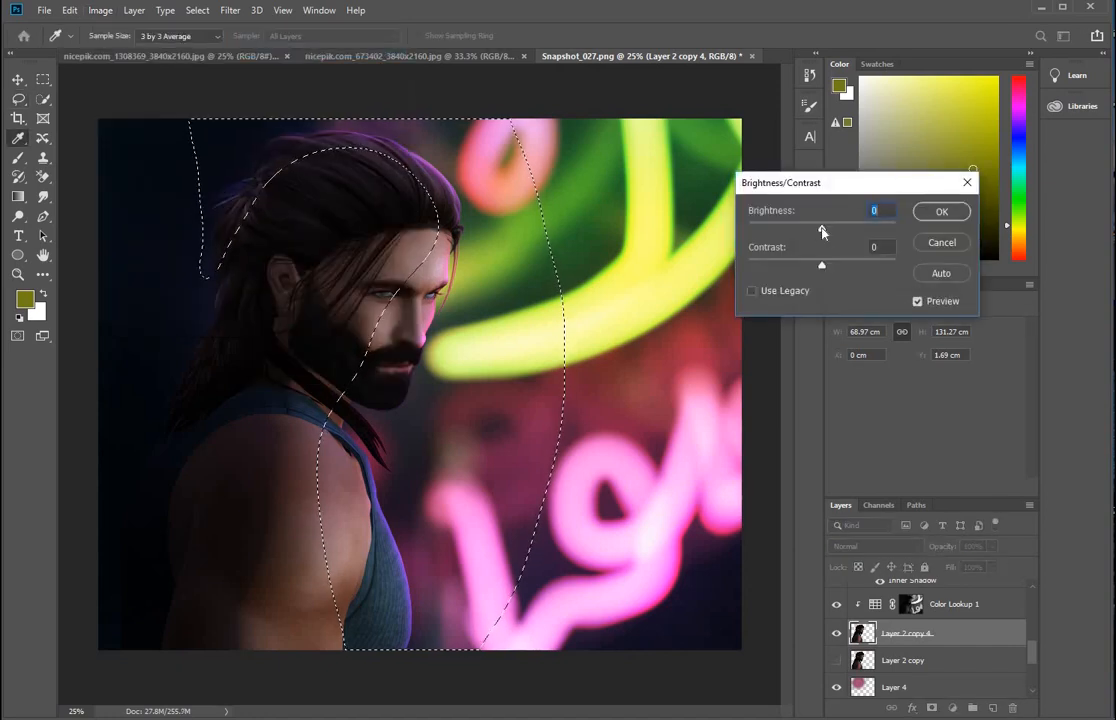
drag(828, 232, 843, 233)
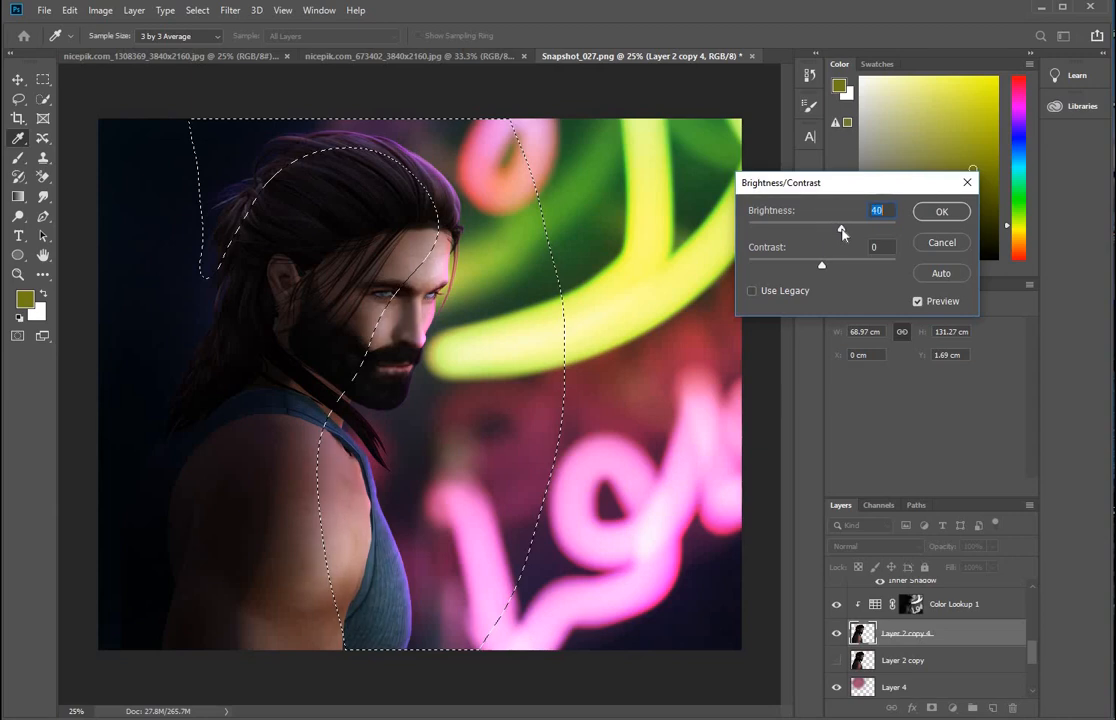
click(940, 212)
key(l)
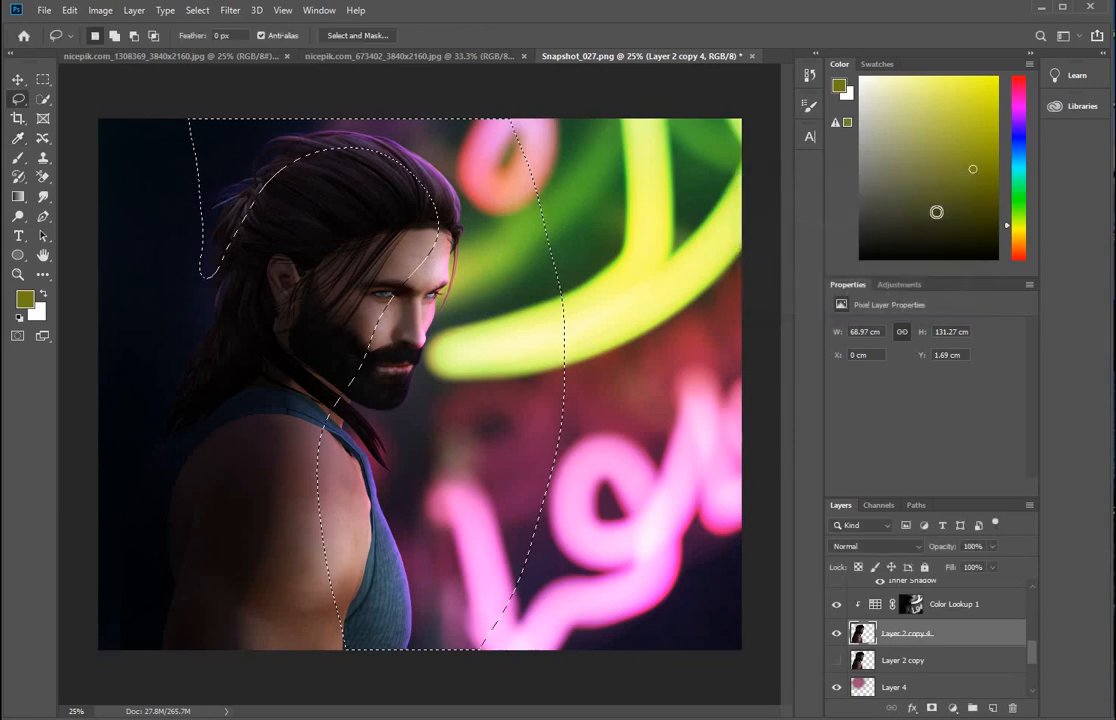
key(ctrl+d)
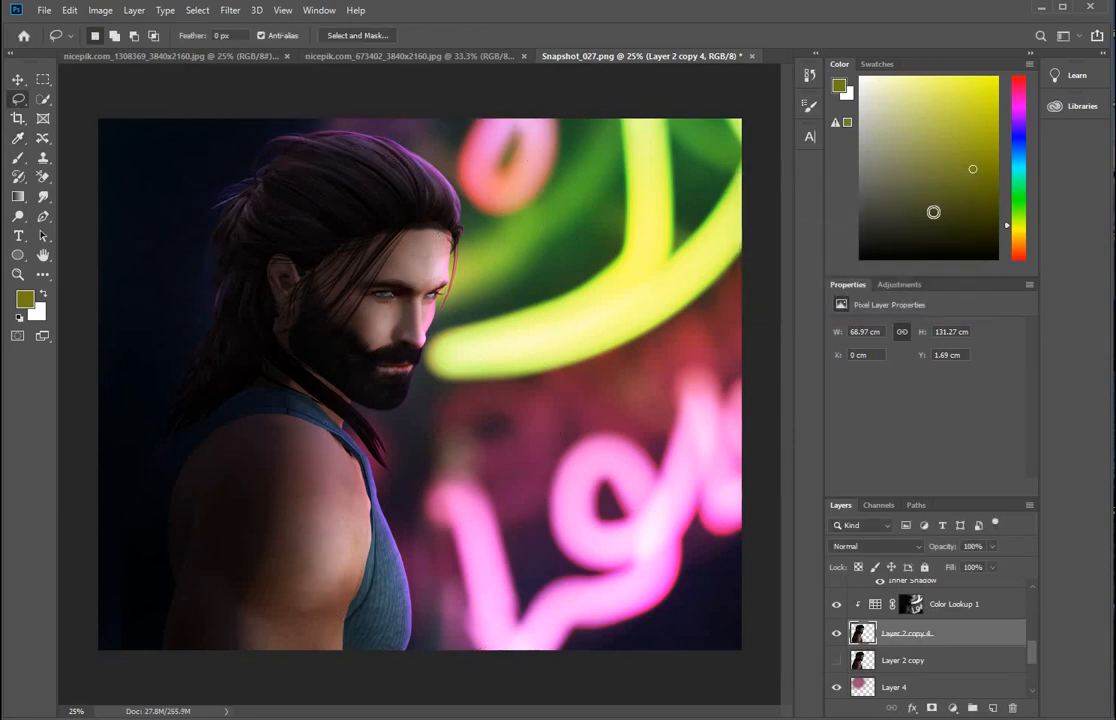
- Toggle Layer 2 copy 4 against the original Layer 2 copy to compare the brightening, leaving the original hidden
click(836, 633)
click(836, 633)
click(836, 633)
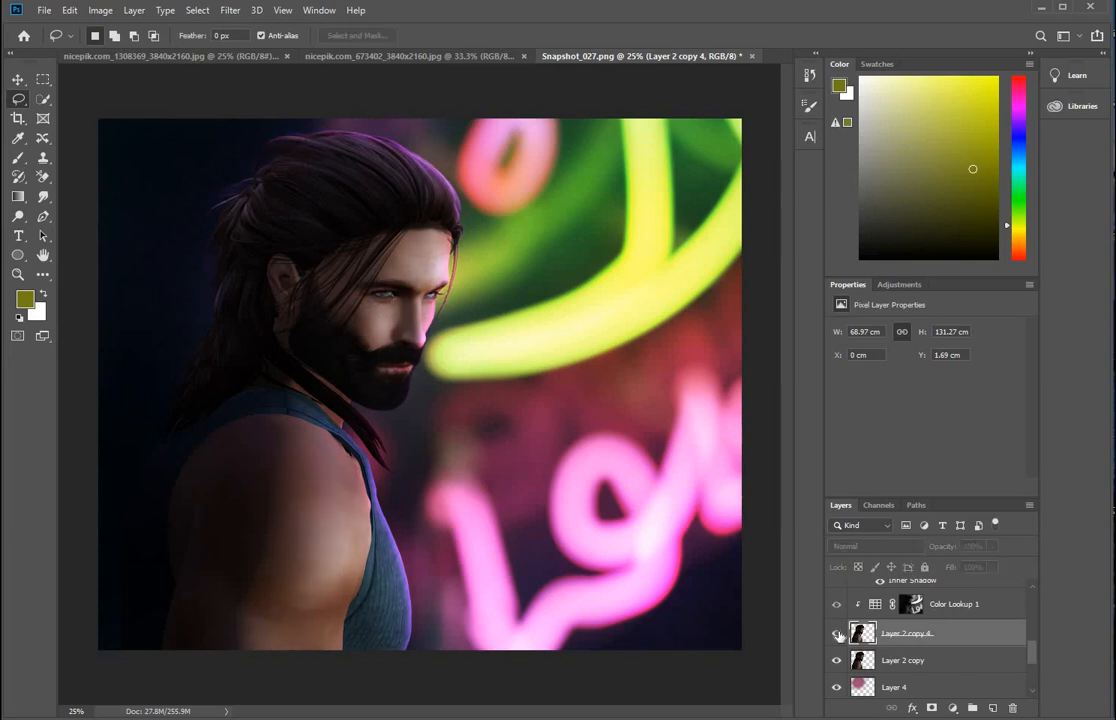
click(836, 633)
click(836, 660)
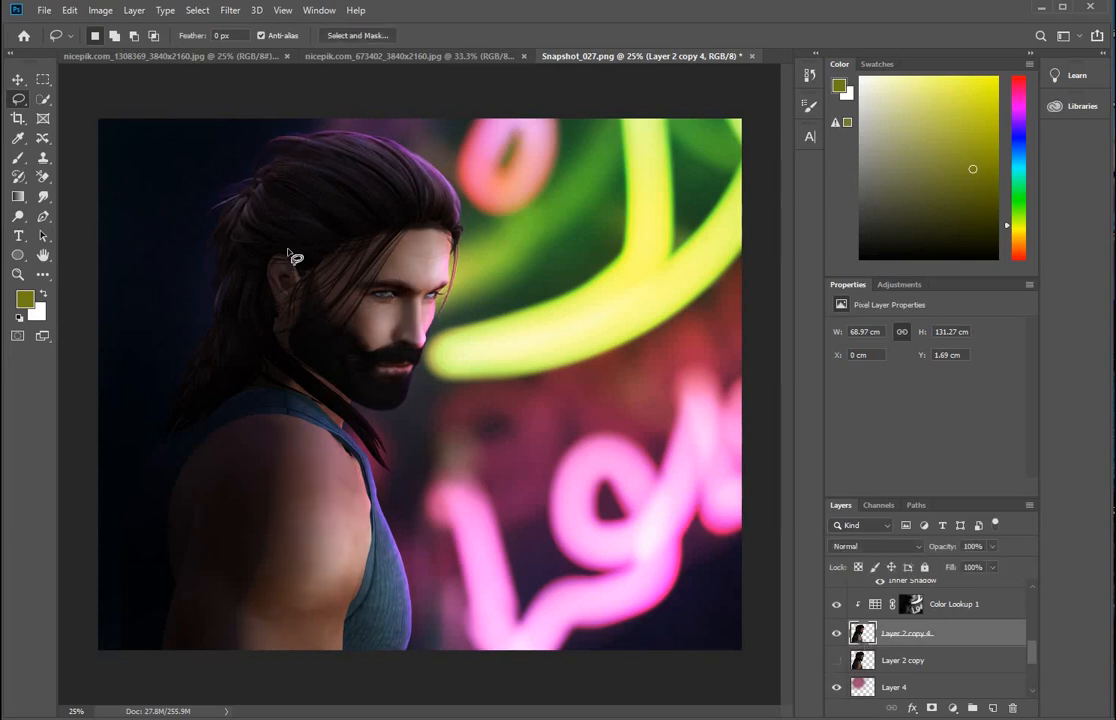
- Lasso a wider area over the man's hair, face and front shoulder and feather the selection by 100 pixels
mouse_move(163, 253)
mouse_down()
mouse_move(223, 287)
mouse_move(262, 189)
mouse_move(362, 162)
mouse_move(387, 251)
mouse_move(348, 301)
mouse_move(329, 355)
mouse_move(285, 586)
mouse_move(338, 672)
mouse_move(537, 523)
mouse_move(512, 135)
mouse_move(286, 80)
mouse_move(160, 212)
mouse_move(158, 252)
mouse_up()
right_click(438, 243)
click(508, 283)
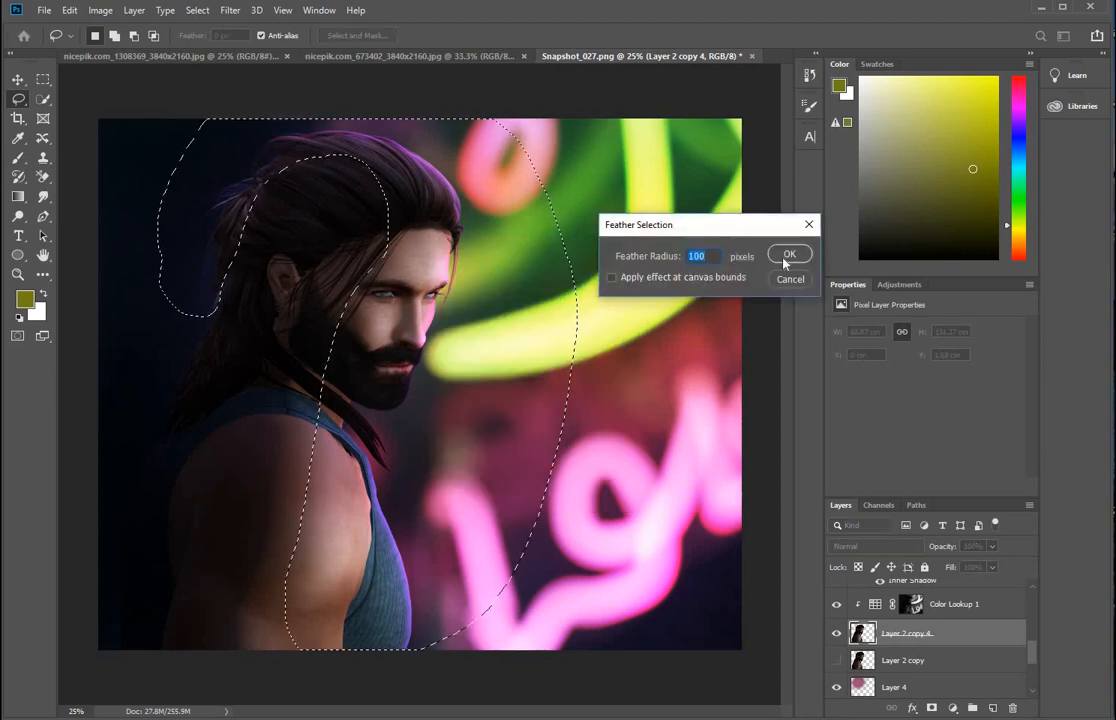
text(100)
click(787, 252)
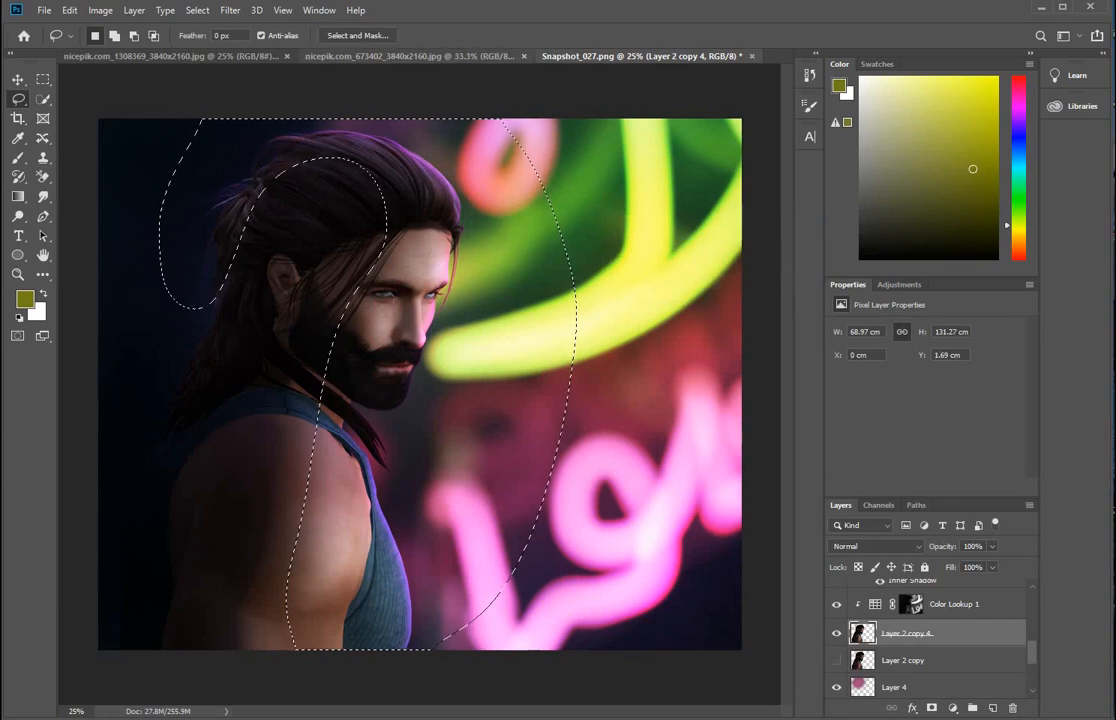
- Brighten the feathered area of Layer 2 copy 4 with Brightness/Contrast at brightness 34 and deselect it
click(100, 10)
mouse_move(236, 50)
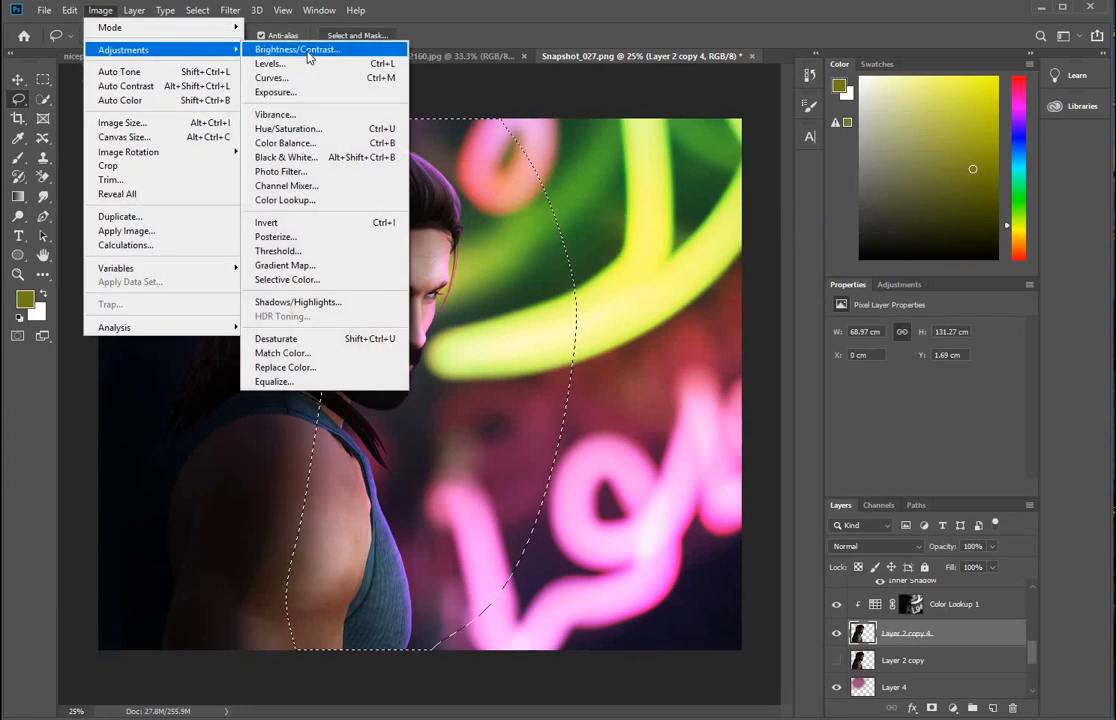
click(305, 37)
drag(821, 230, 839, 232)
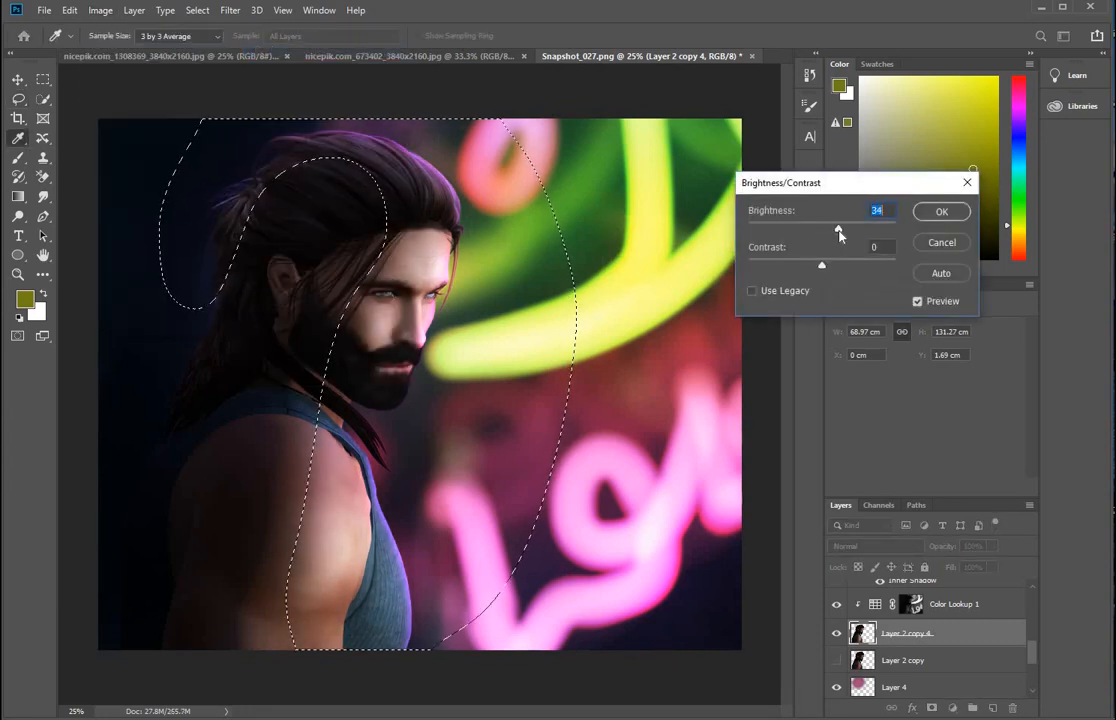
click(941, 212)
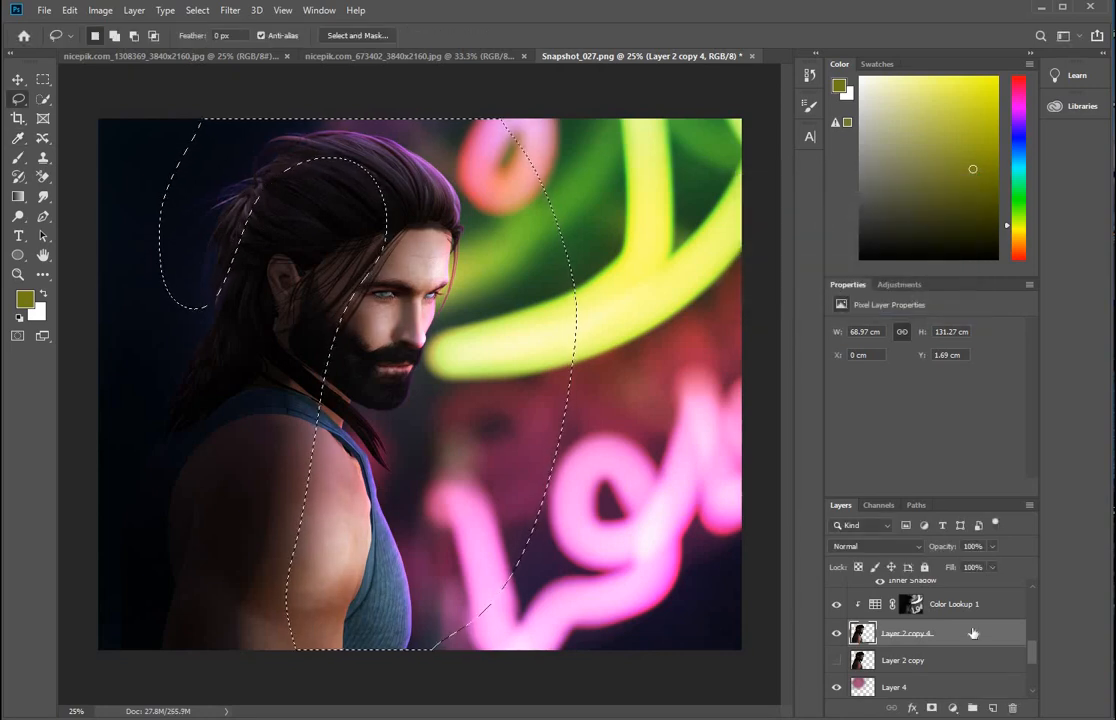
key(ctrl+d)
drag(1033, 660, 1032, 598)
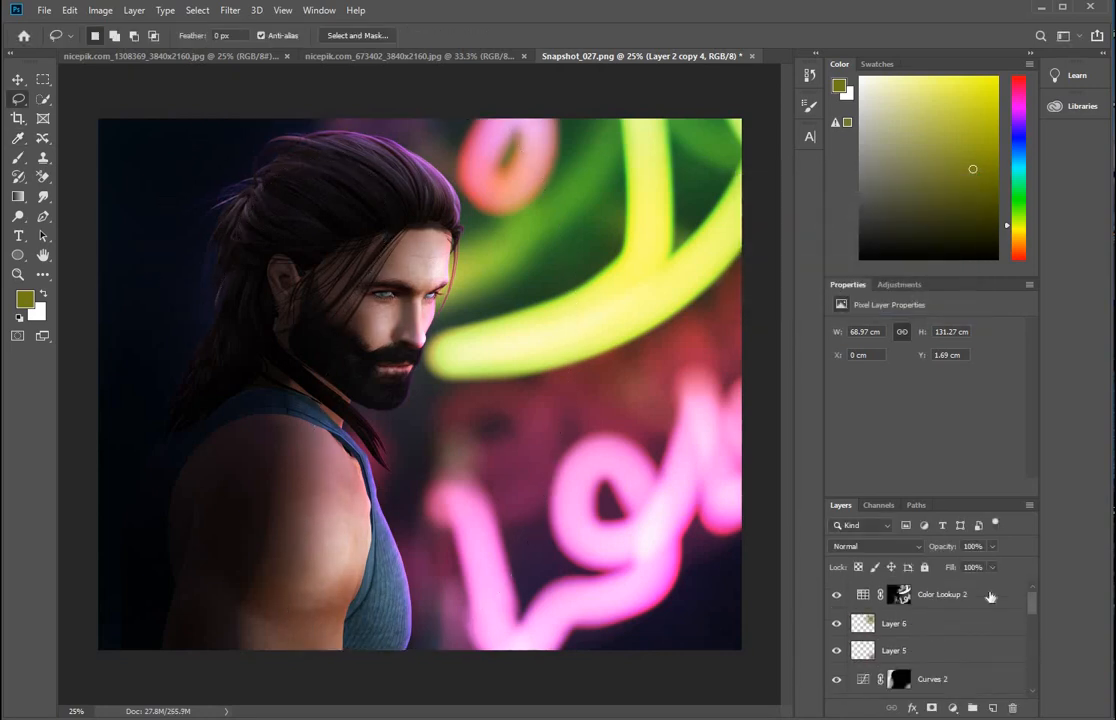
- Stamp all visible layers into a new merged layer above Color Lookup 2
click(990, 597)
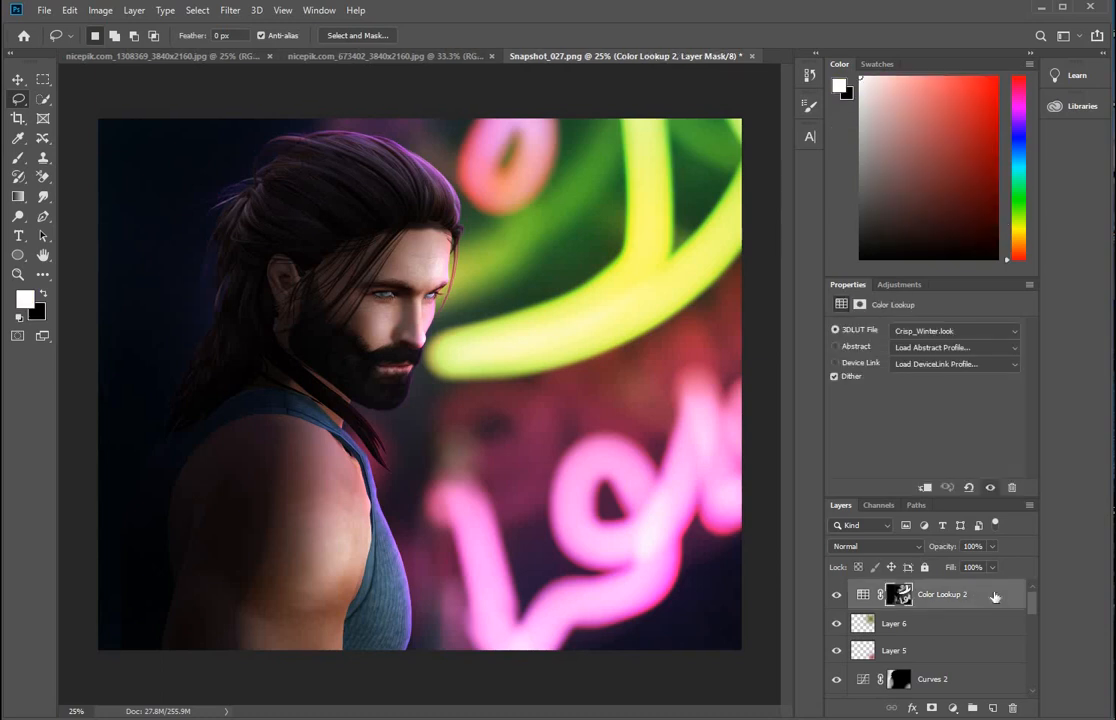
click(999, 595)
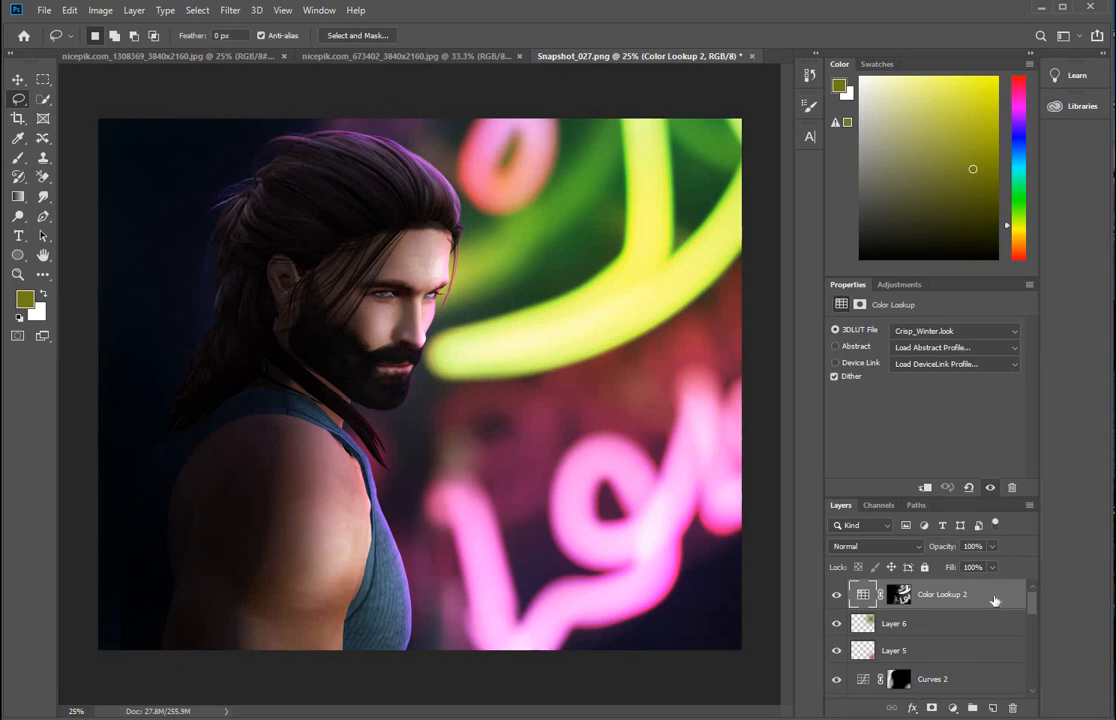
key(ctrl+alt+shift+e)
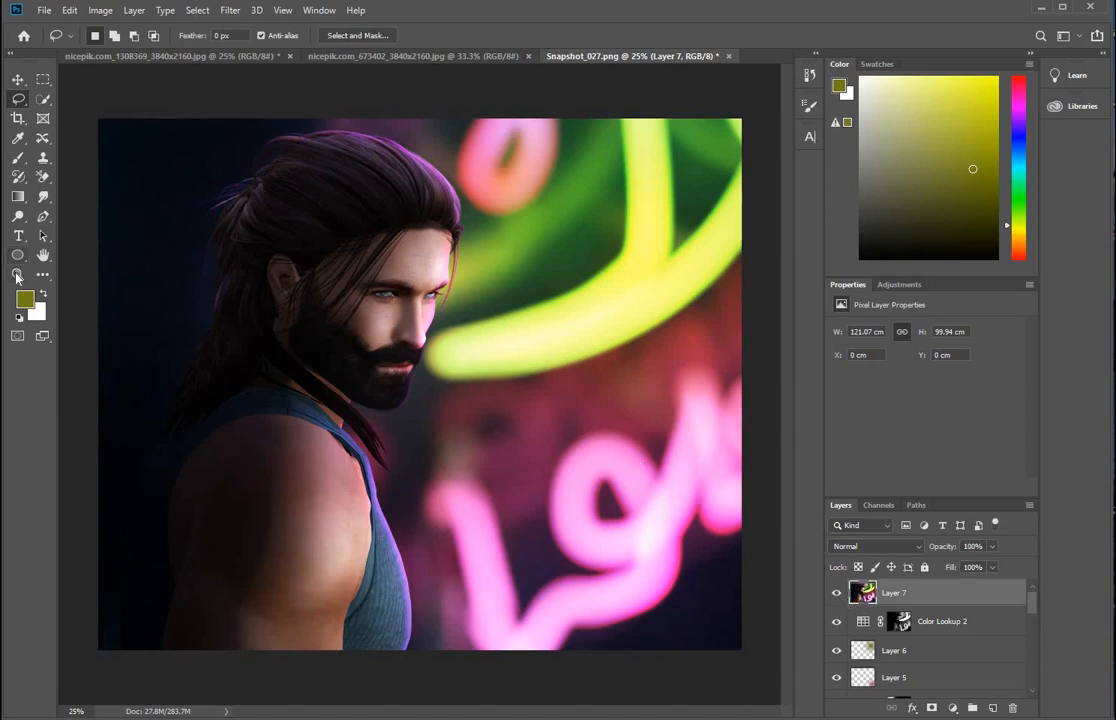
- Apply a 15 px Iris Blur to the merged layer, keeping a tall, tilted oval around the man's face and upper body in focus
click(229, 10)
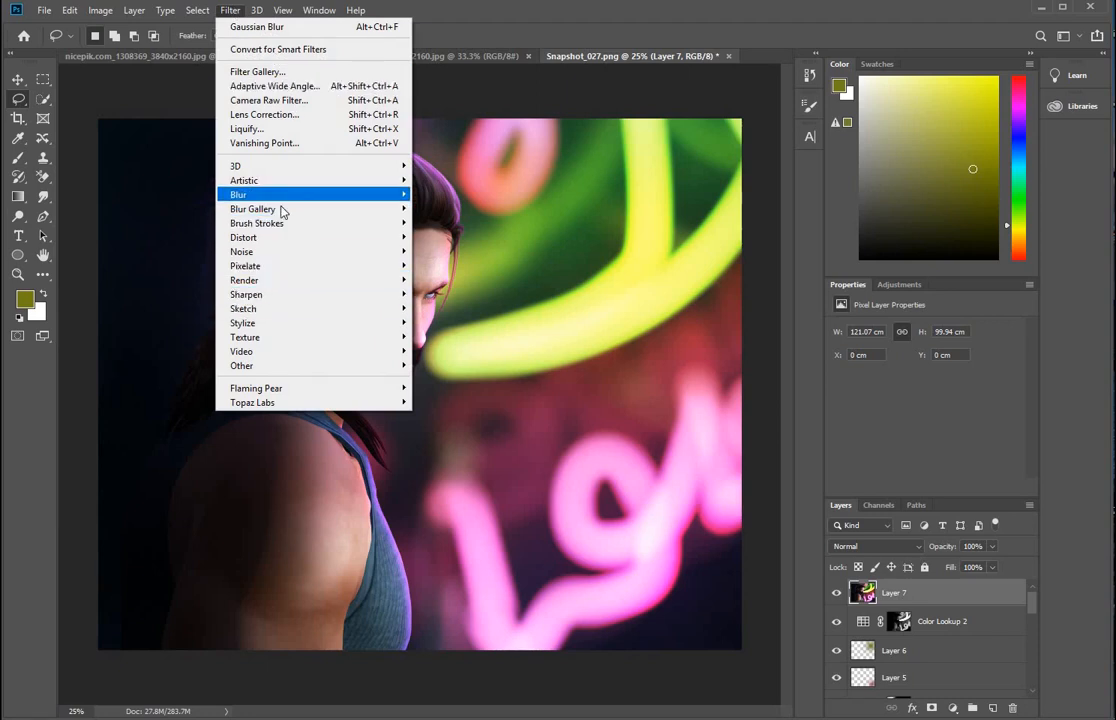
mouse_move(402, 218)
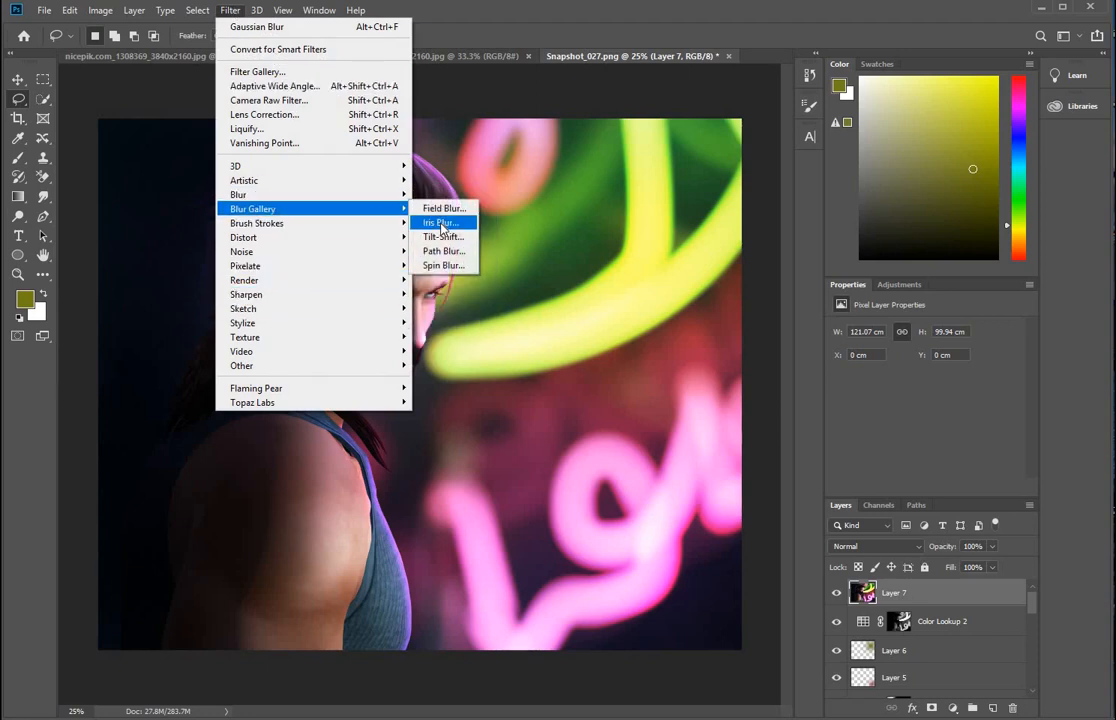
click(443, 221)
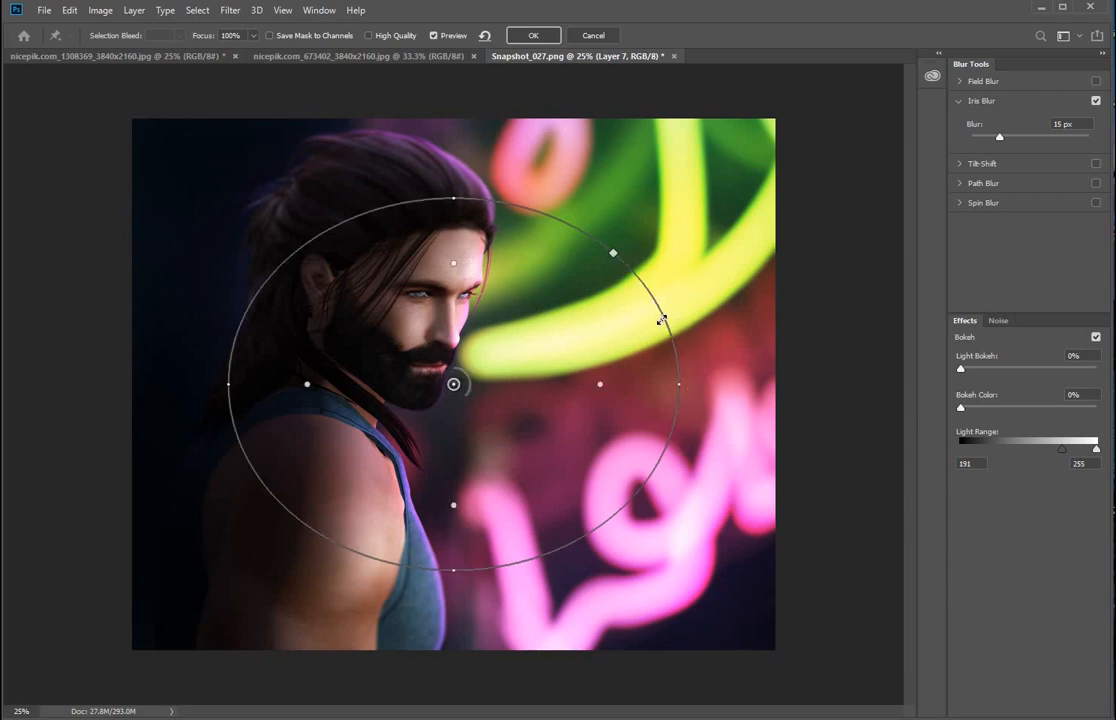
drag(447, 197, 589, 429)
drag(491, 356, 442, 399)
drag(478, 182, 500, 94)
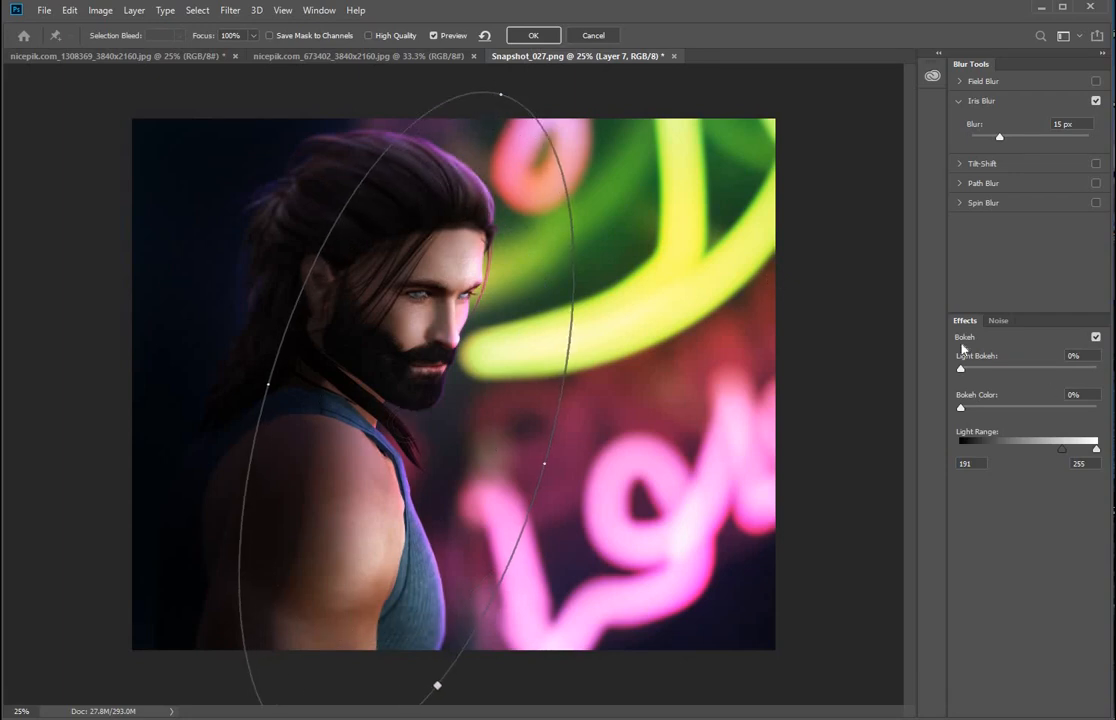
drag(461, 473, 434, 469)
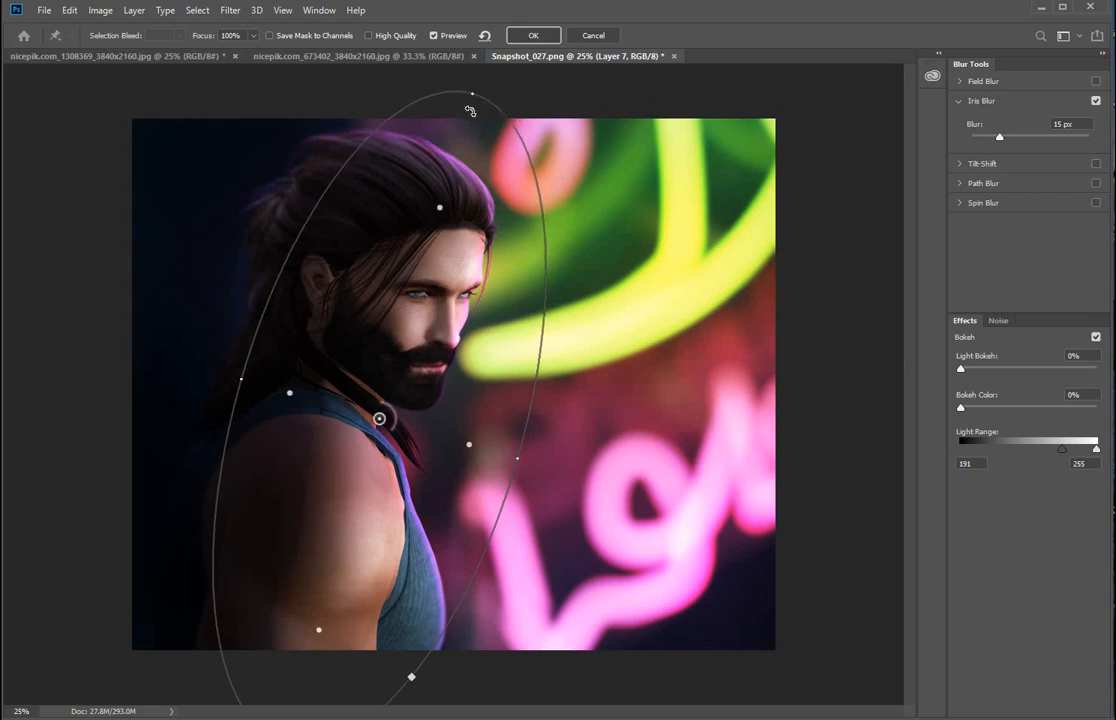
drag(474, 90, 454, 166)
drag(379, 418, 392, 388)
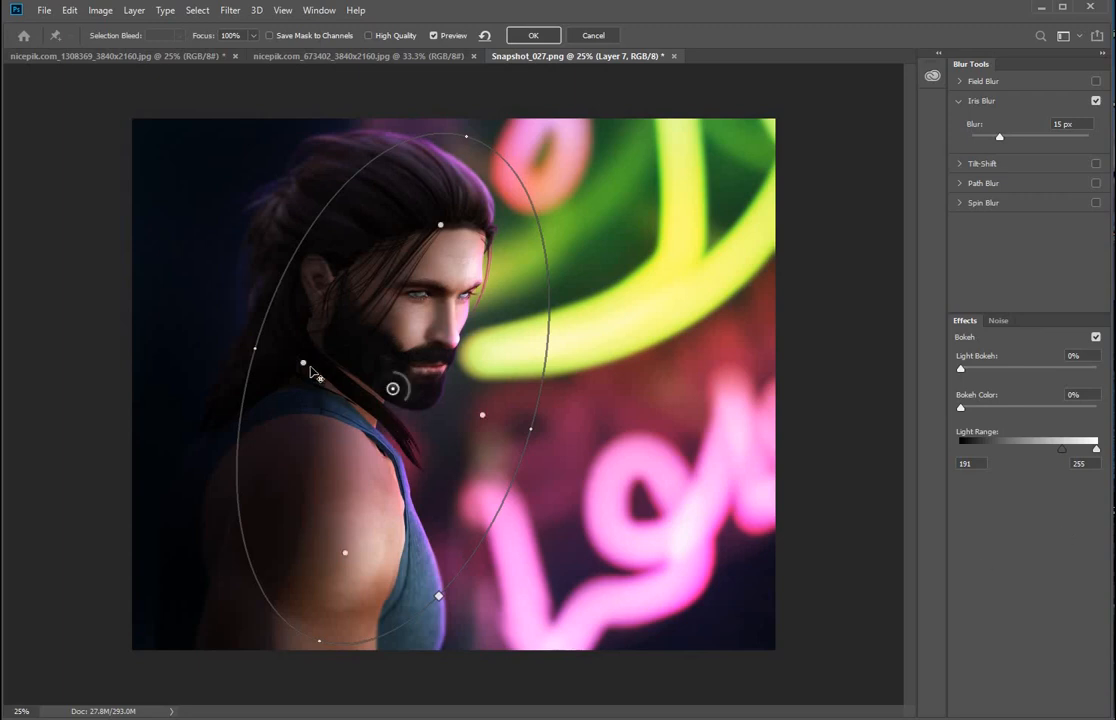
drag(302, 362, 226, 342)
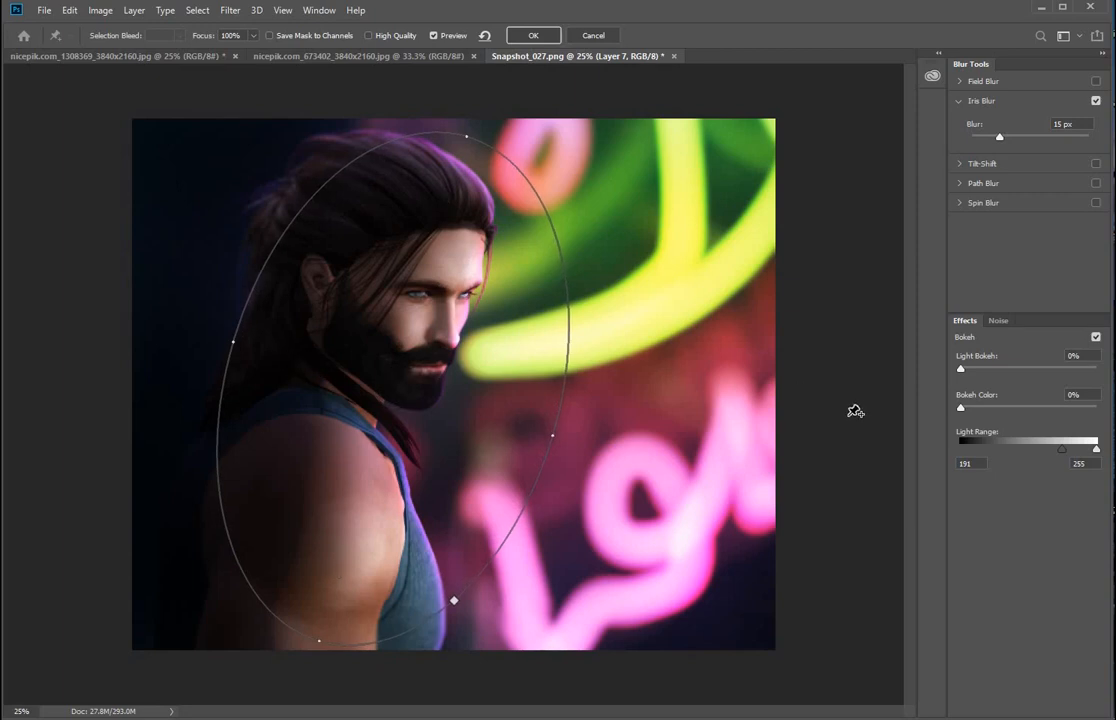
click(535, 37)
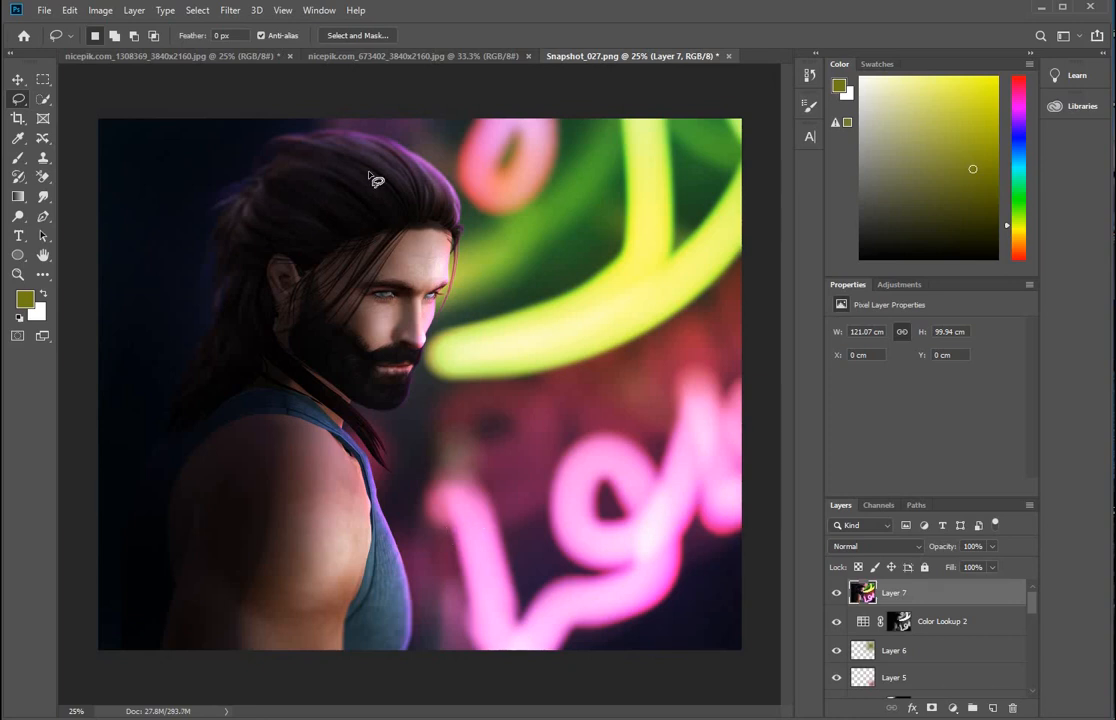
- Start a Camera Raw Filter on the merged layer and cool the white balance to temperature -21 and tint +25
click(228, 10)
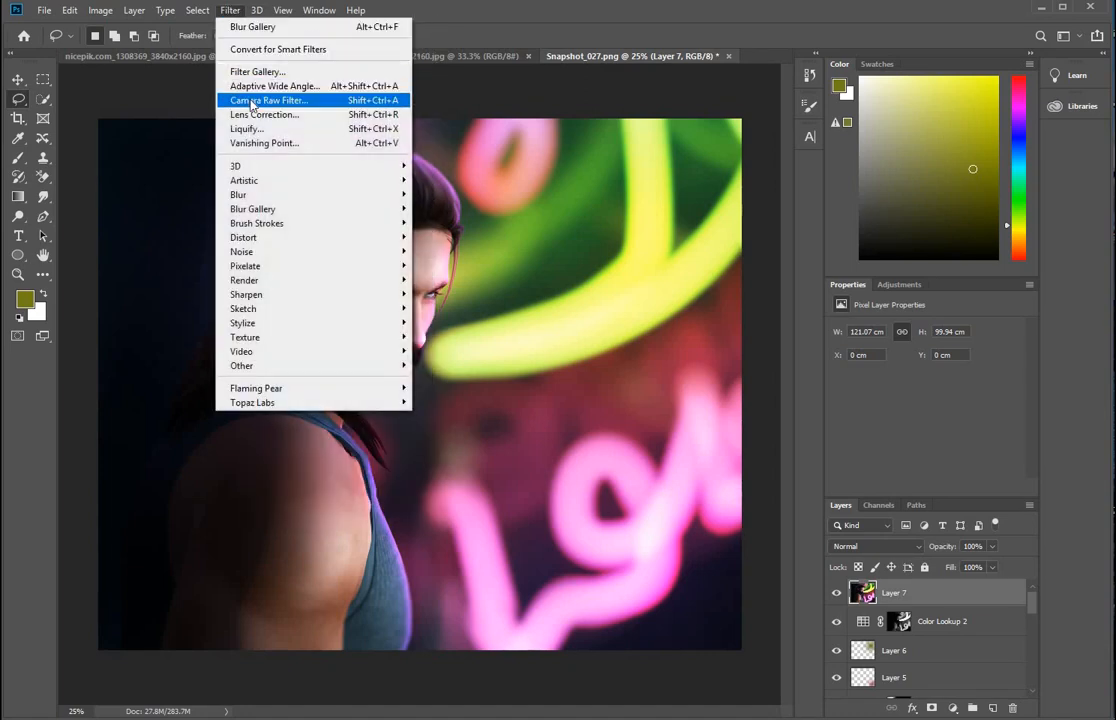
click(251, 101)
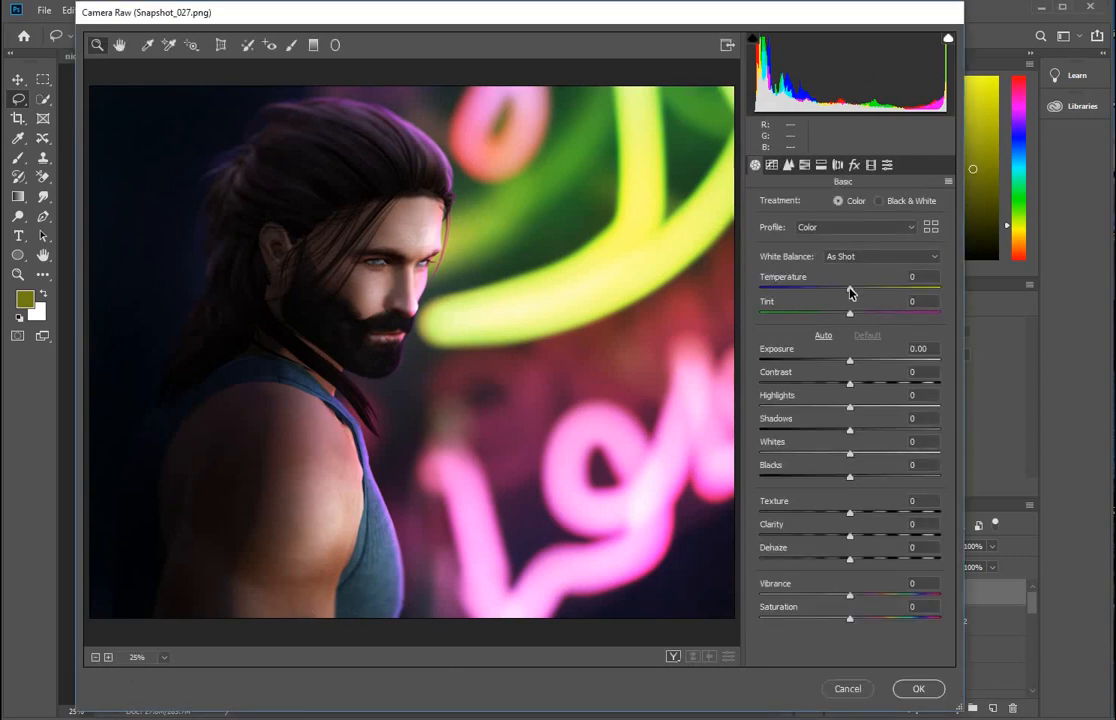
drag(850, 292, 872, 315)
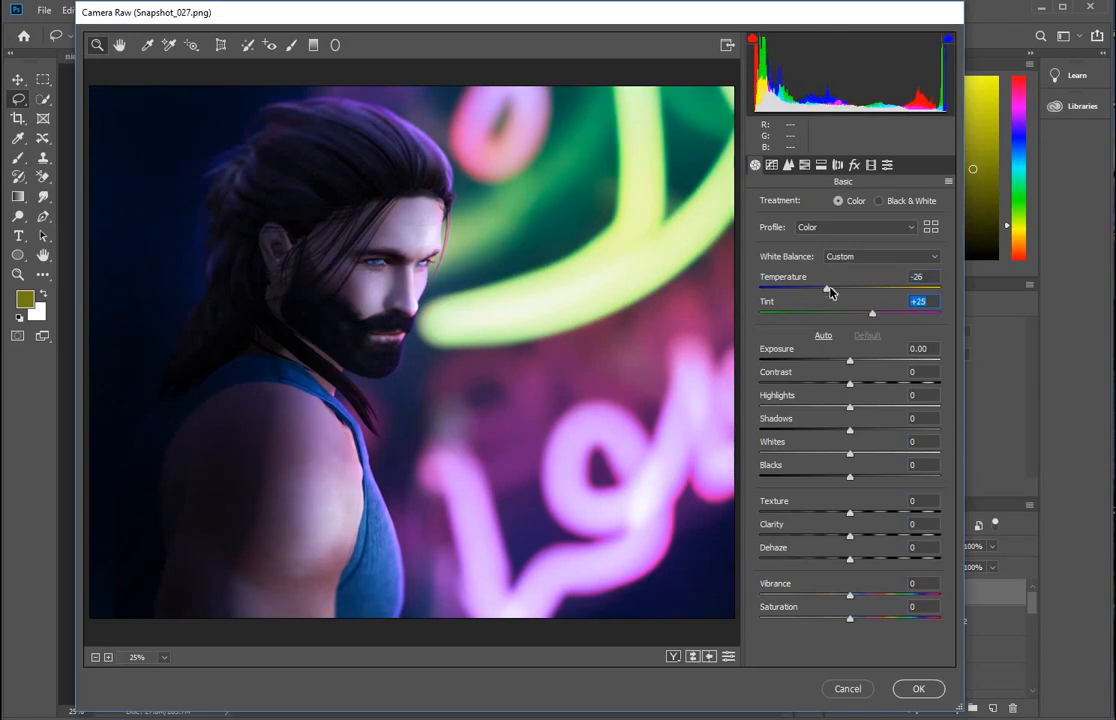
click(830, 291)
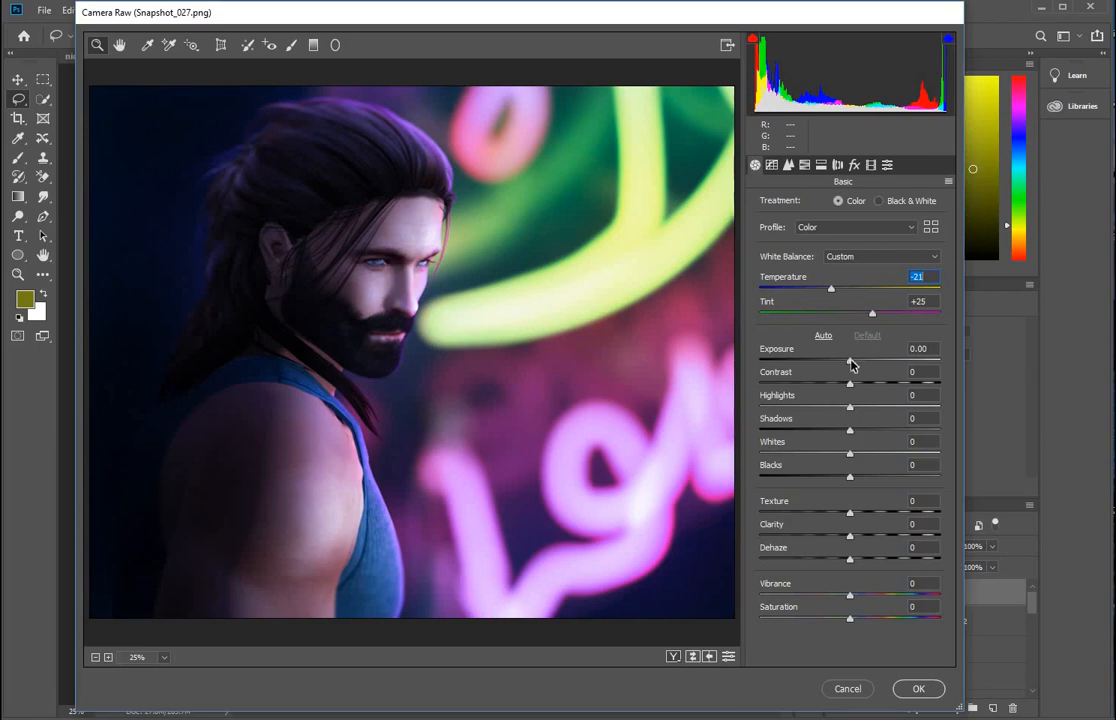
drag(851, 362, 850, 362)
- Set Camera Raw vibrance to +43, saturation to -12, texture to +33 and dehaze to +27
drag(850, 619, 886, 597)
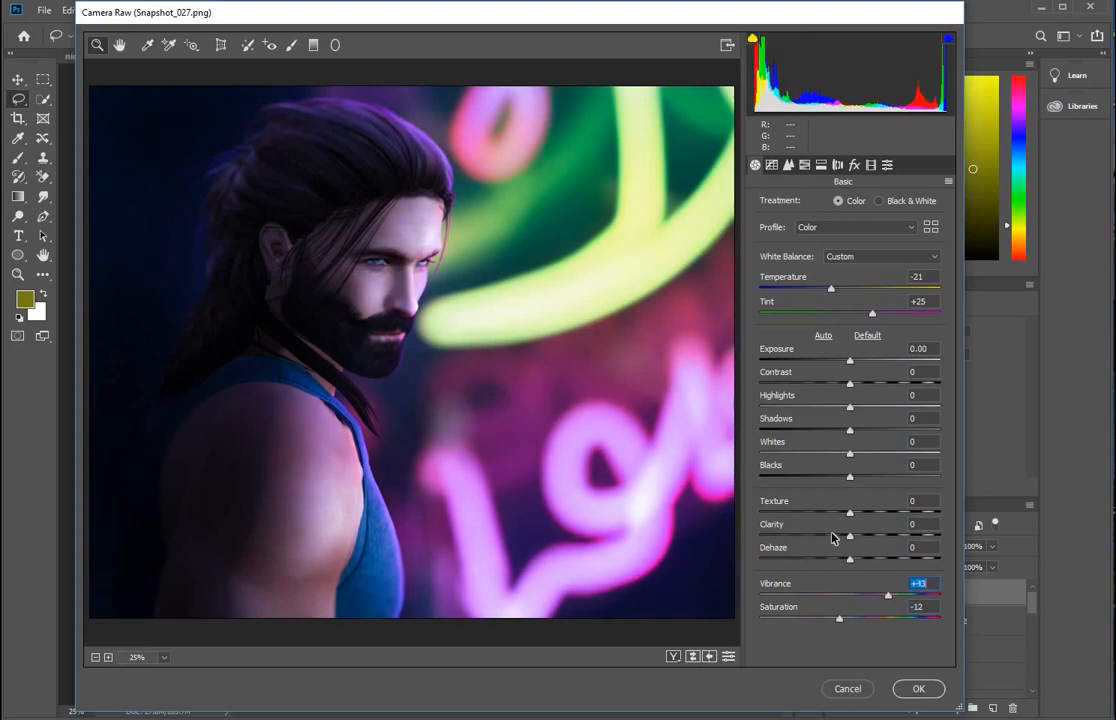
click(851, 514)
drag(851, 514, 878, 517)
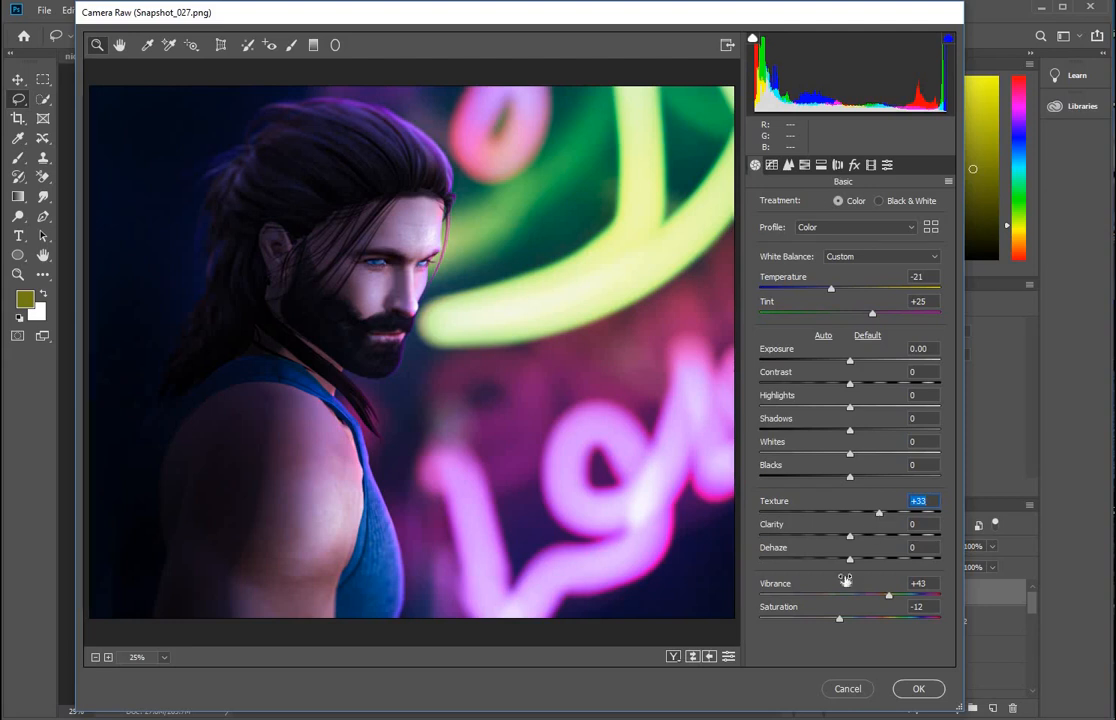
drag(849, 563, 872, 562)
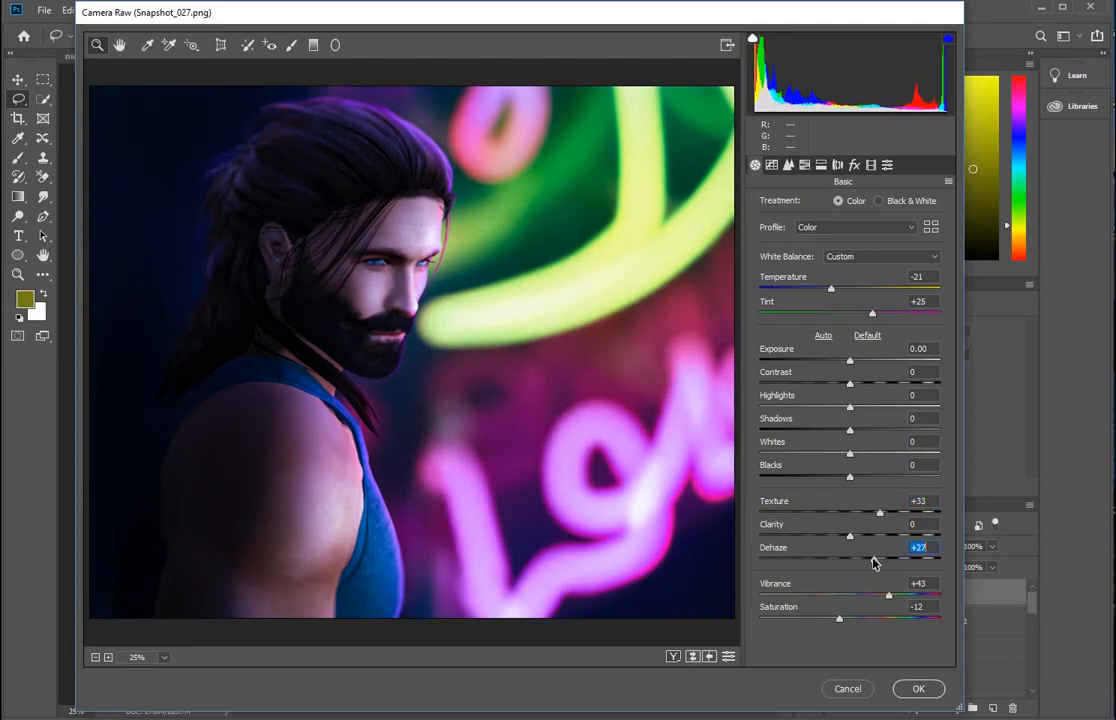
- Shape the parametric tone curve with highlights +18, lights +9, darks +5 and shadows -20
click(771, 164)
drag(850, 487, 842, 488)
drag(843, 513, 865, 443)
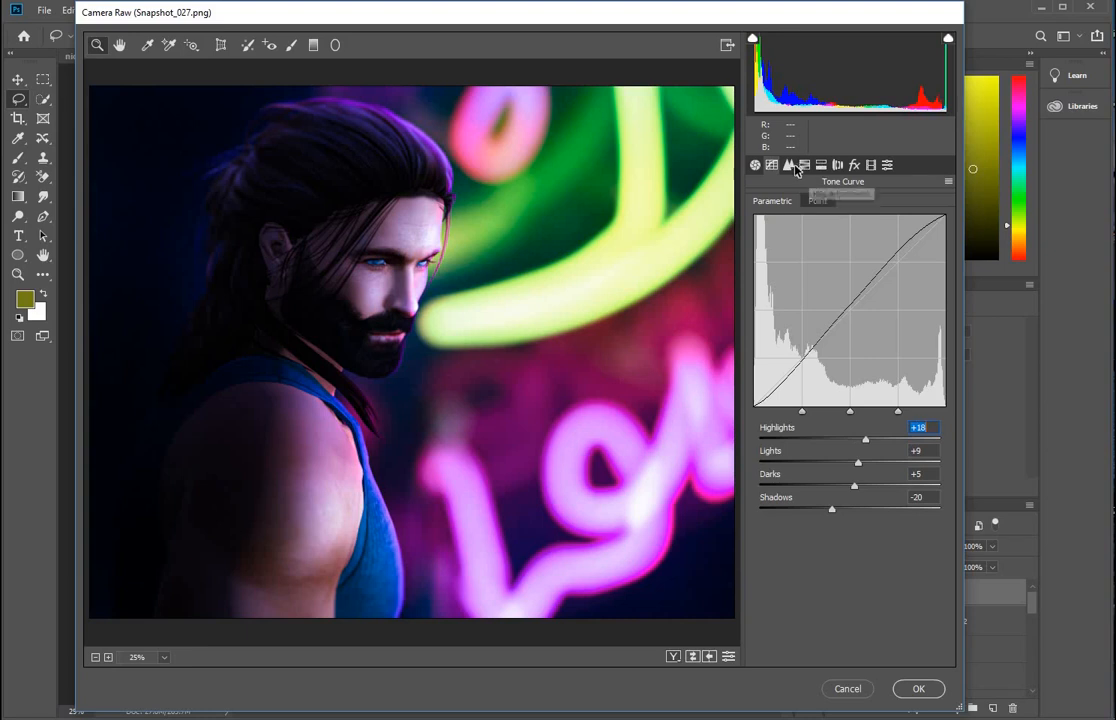
- Split-tone the highlights at hue 263, saturation 26 and the shadows at hue 71, saturation 17, and add grain with amount 29
click(821, 166)
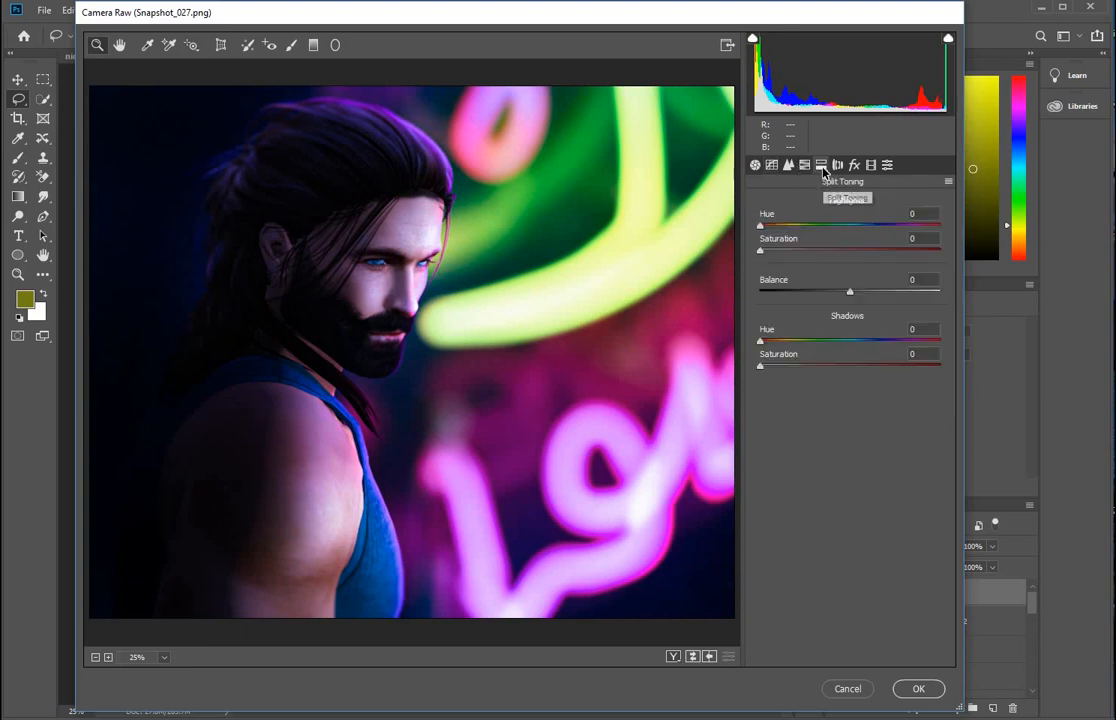
drag(792, 254, 840, 252)
drag(760, 225, 808, 252)
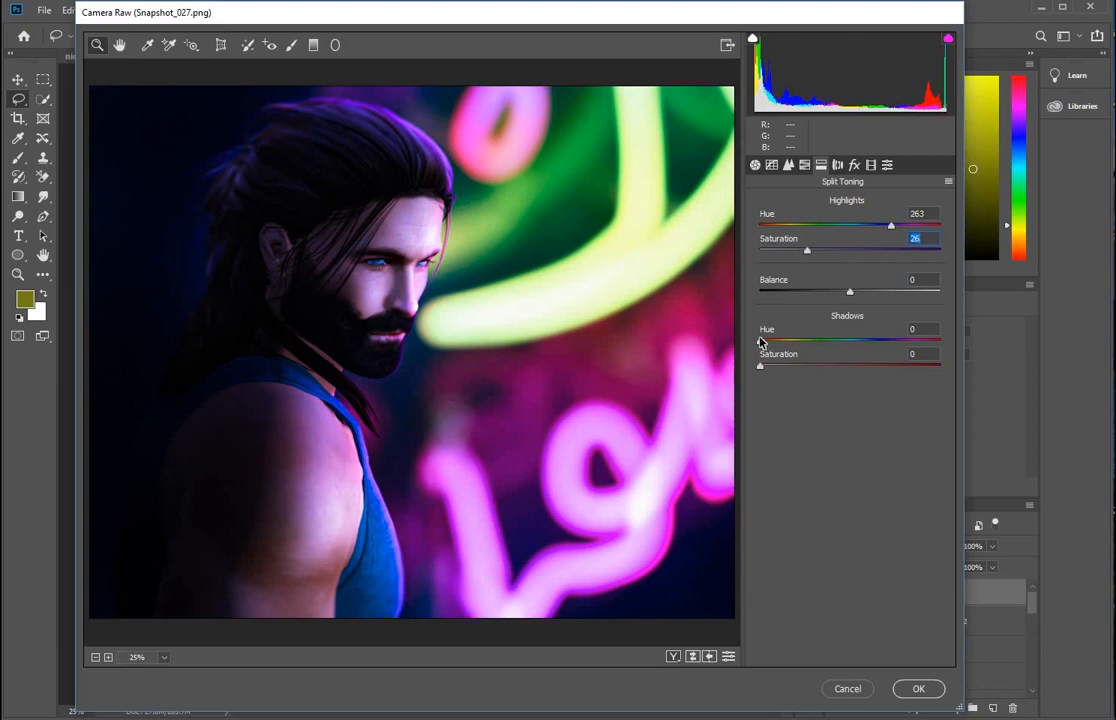
drag(761, 344, 820, 344)
drag(759, 370, 789, 367)
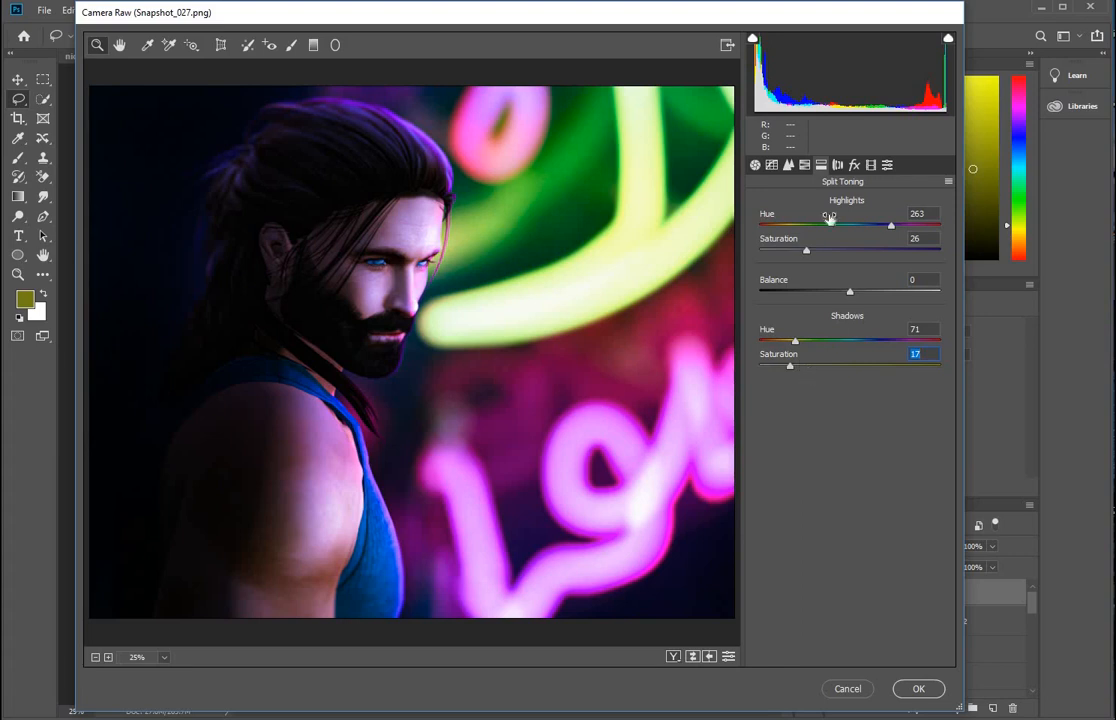
click(856, 166)
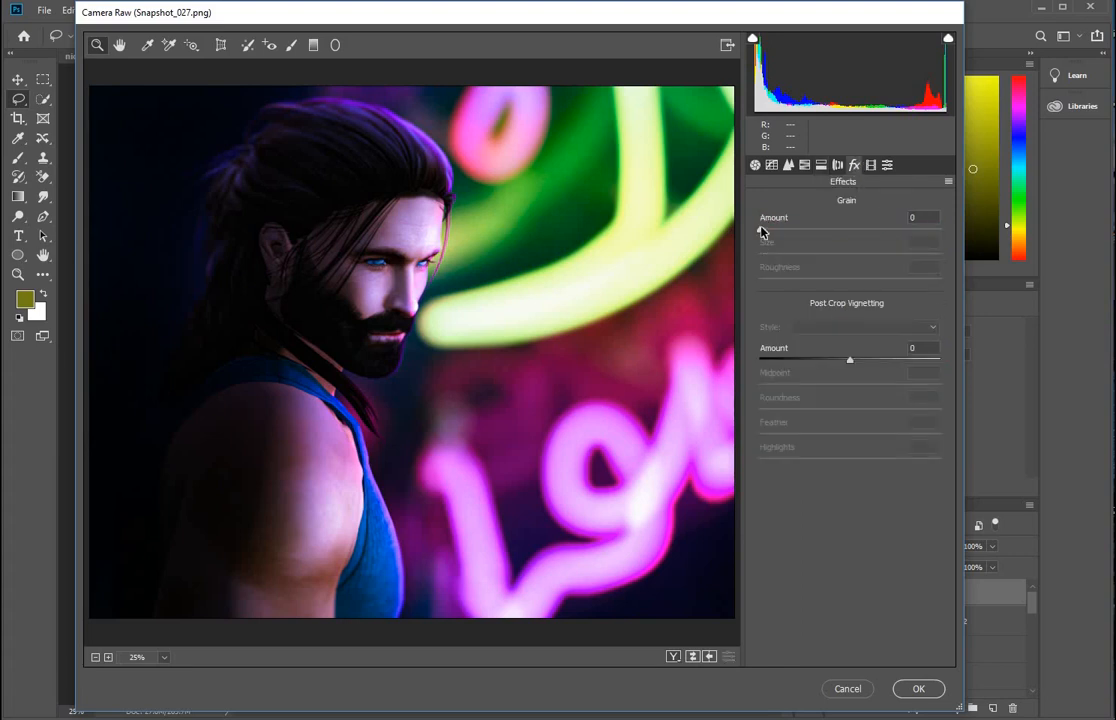
drag(789, 231, 801, 231)
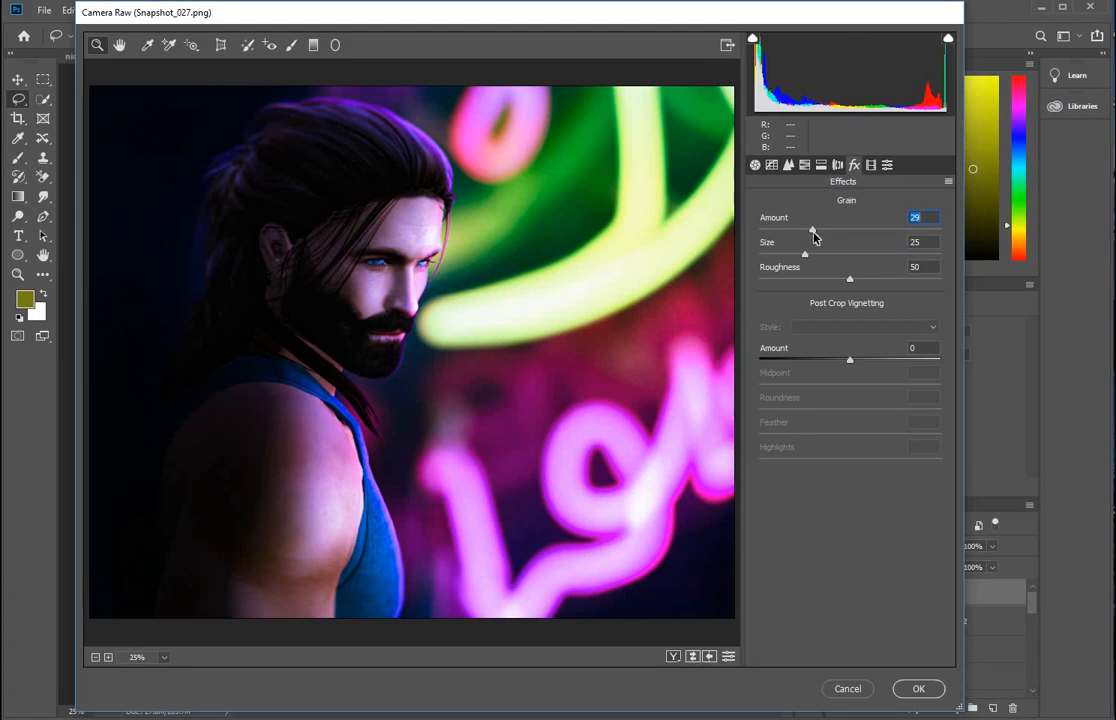
- Refine the basic adjustments to clarity +16, dehaze +28, saturation +1 and whites -39, and apply the Camera Raw Filter
click(755, 165)
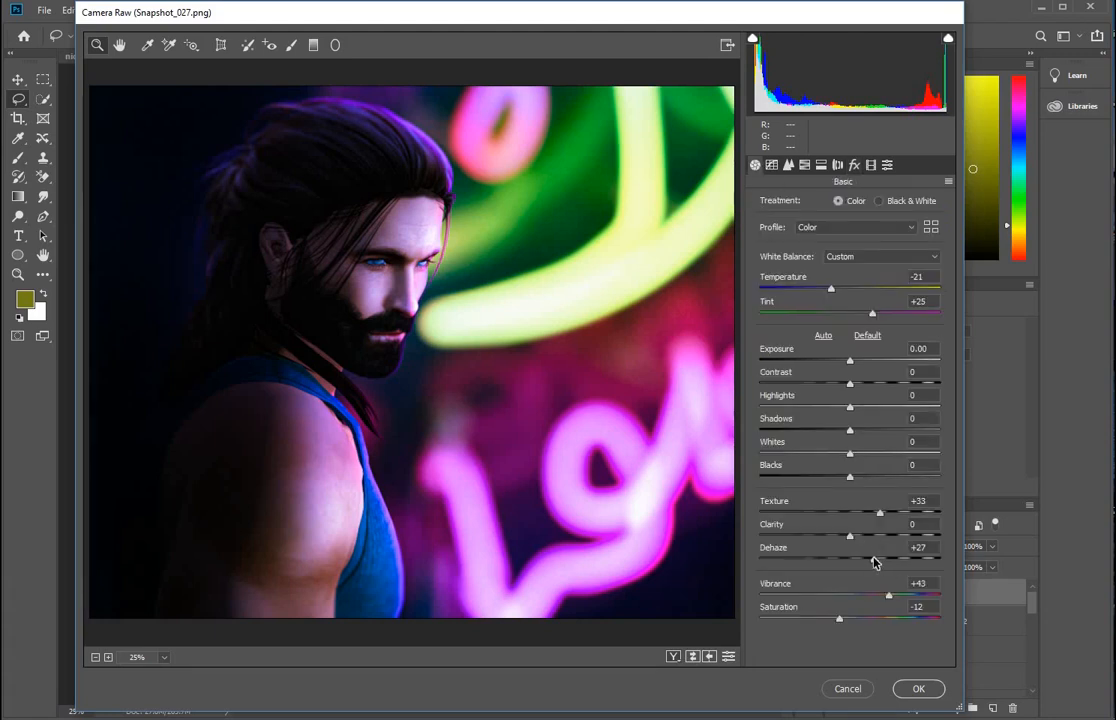
mouse_move(873, 560)
mouse_down()
mouse_move(849, 560)
mouse_move(865, 536)
mouse_move(878, 562)
mouse_up()
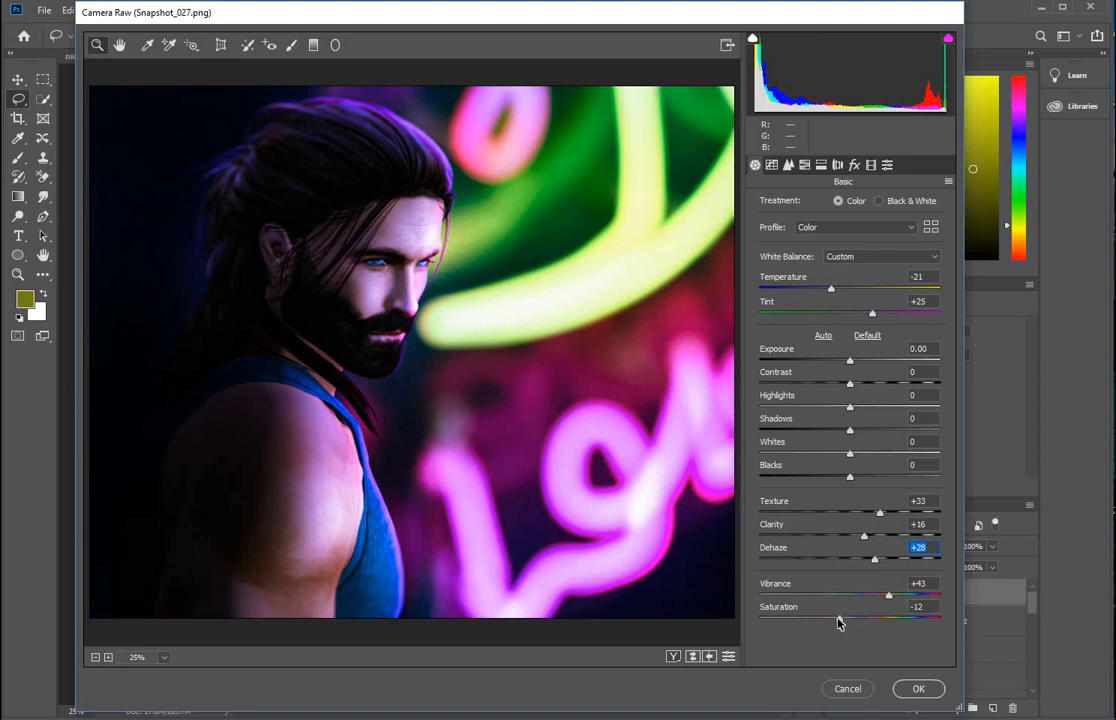
drag(838, 622, 849, 621)
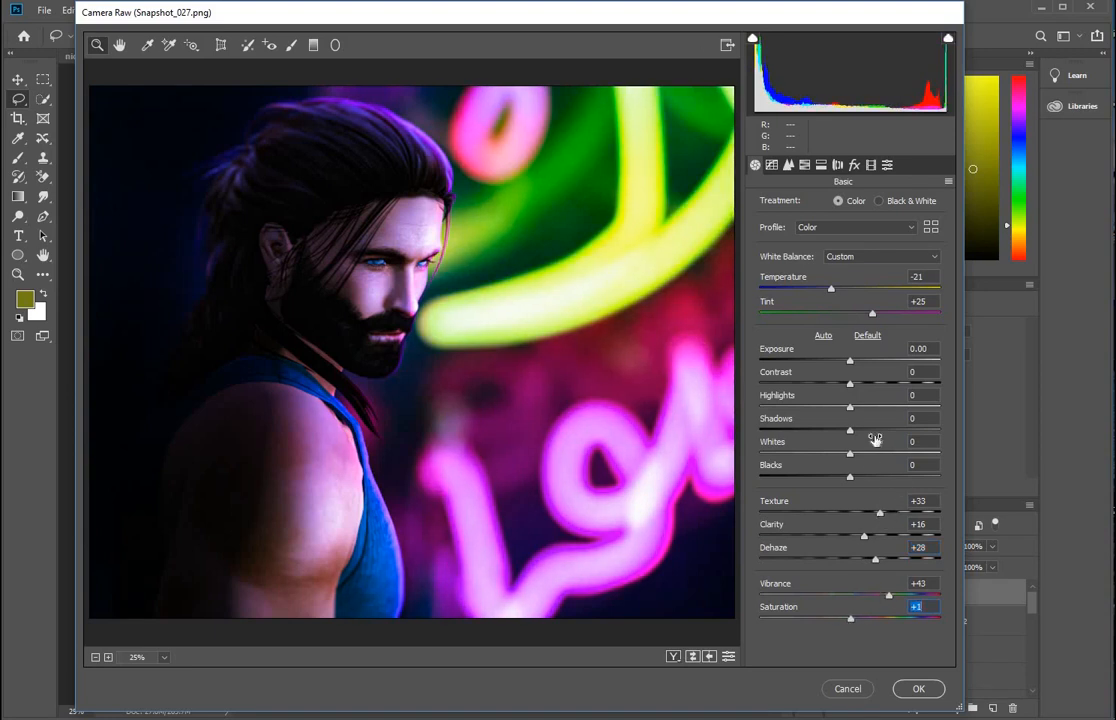
drag(849, 457, 815, 456)
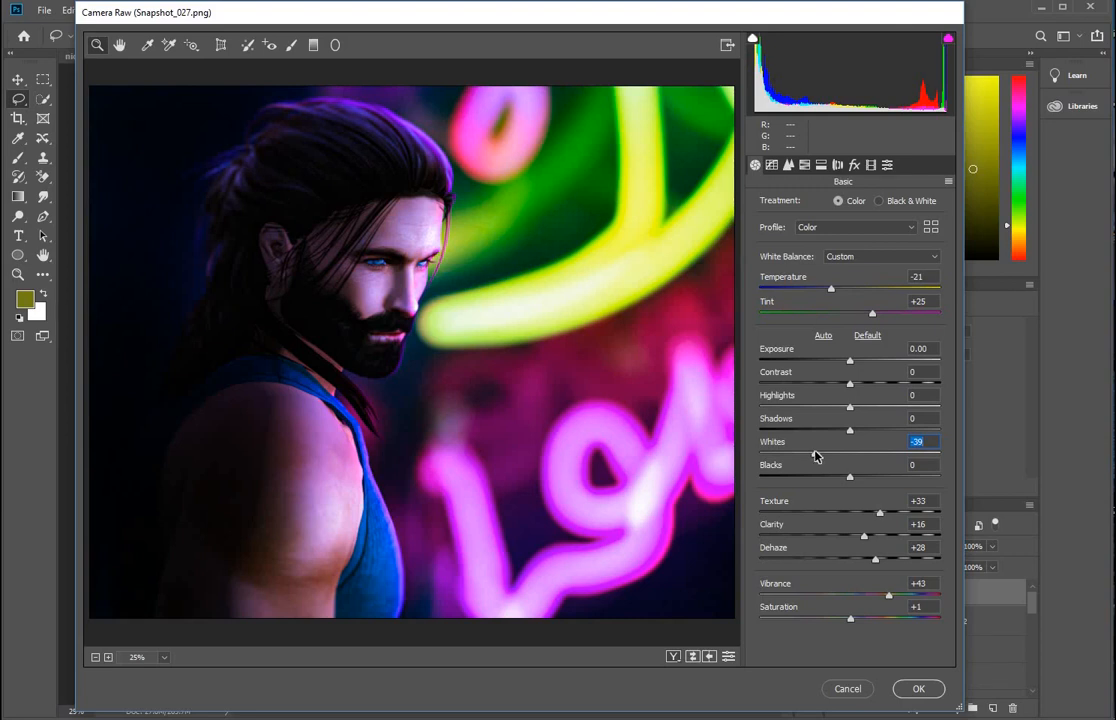
click(918, 689)
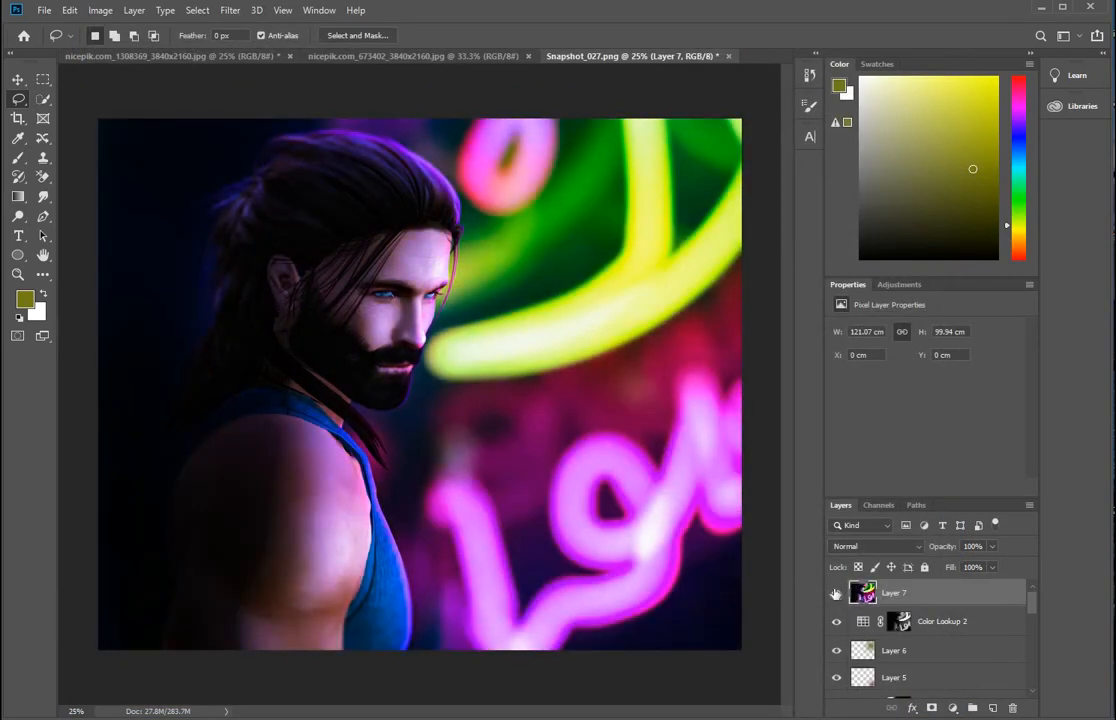
- Hide Layer 7 to compare the graded image with the ungraded composite
click(835, 594)
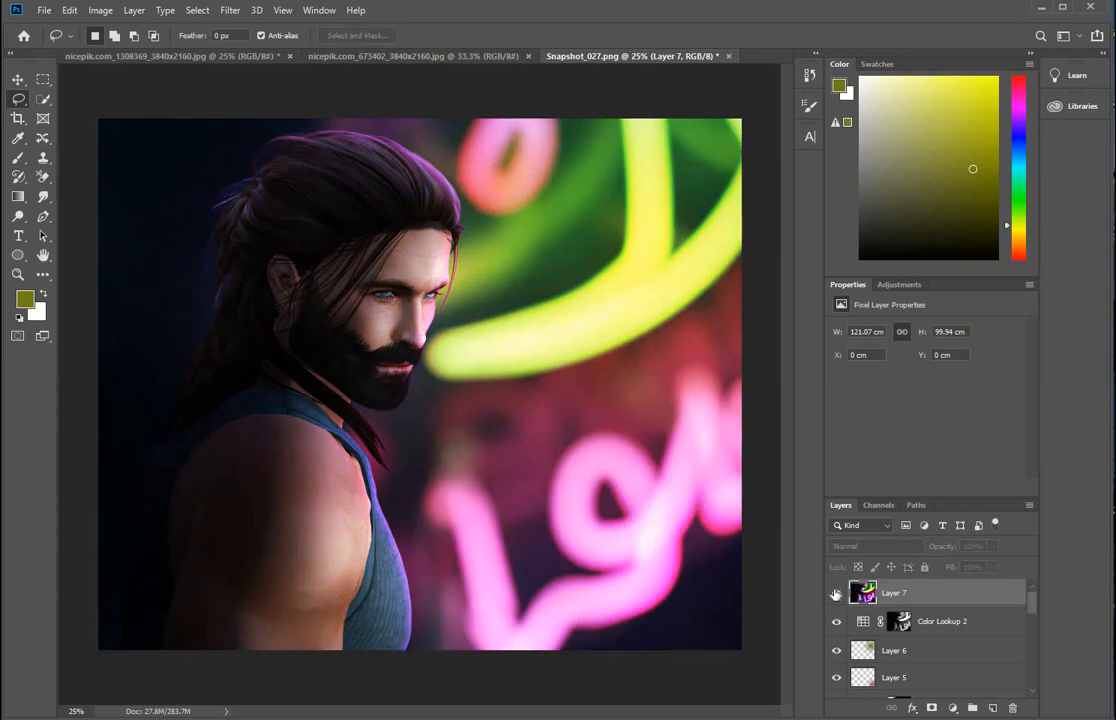